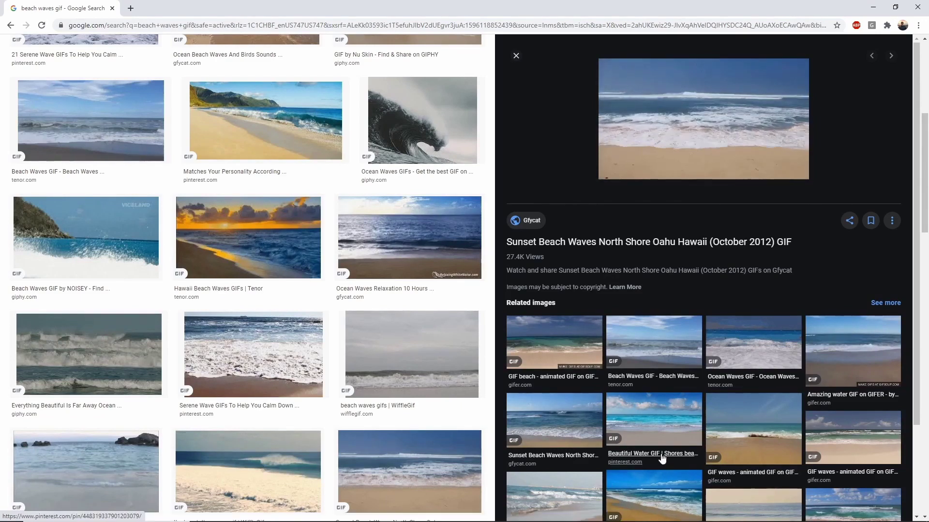
- Browse the beach waves GIF results and their related images, examining how waves and foam break on different shores
{"action": "scroll", "coordinate": [662, 458], "scroll_direction": "down", "scroll_amount": 2}
{"action": "left_click", "coordinate": [736, 342]}
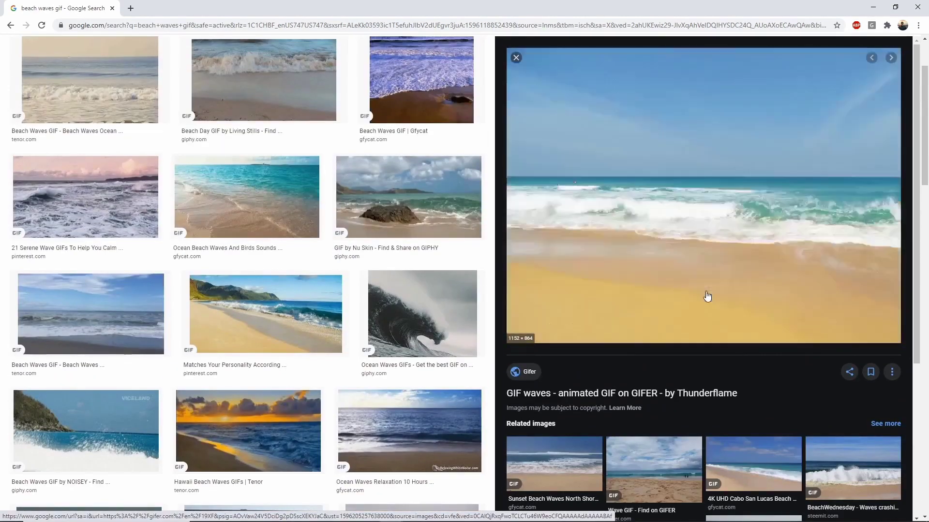
{"action": "scroll", "coordinate": [717, 316], "scroll_direction": "down", "scroll_amount": 4}
{"action": "left_click", "coordinate": [608, 269]}
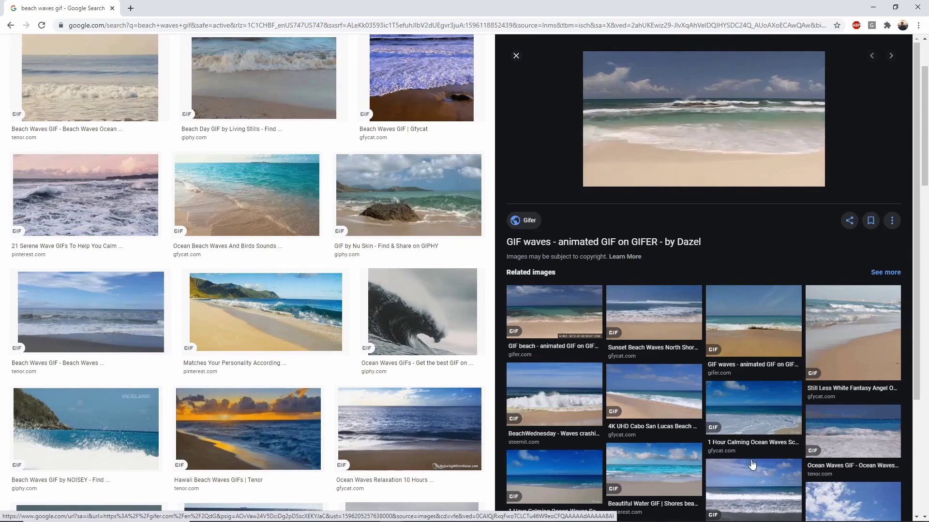
{"action": "left_click", "coordinate": [757, 485]}
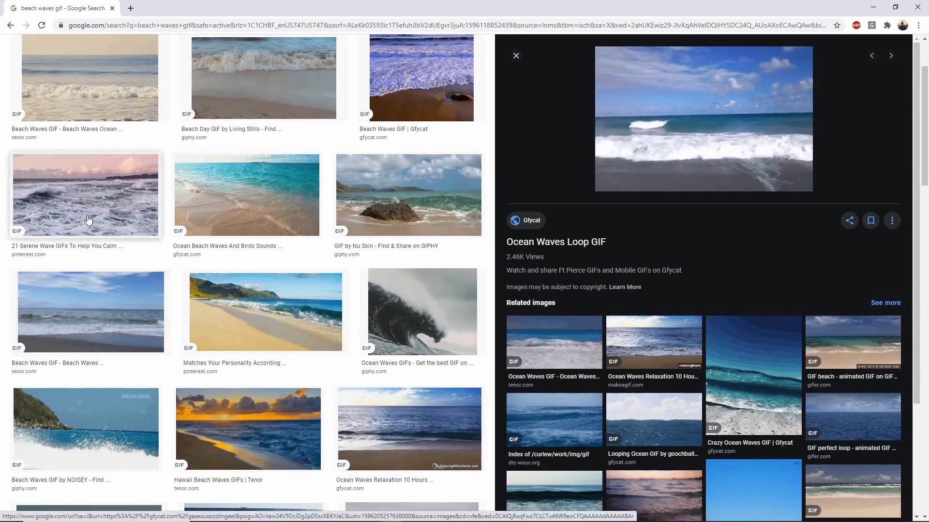
{"action": "left_click", "coordinate": [85, 196]}
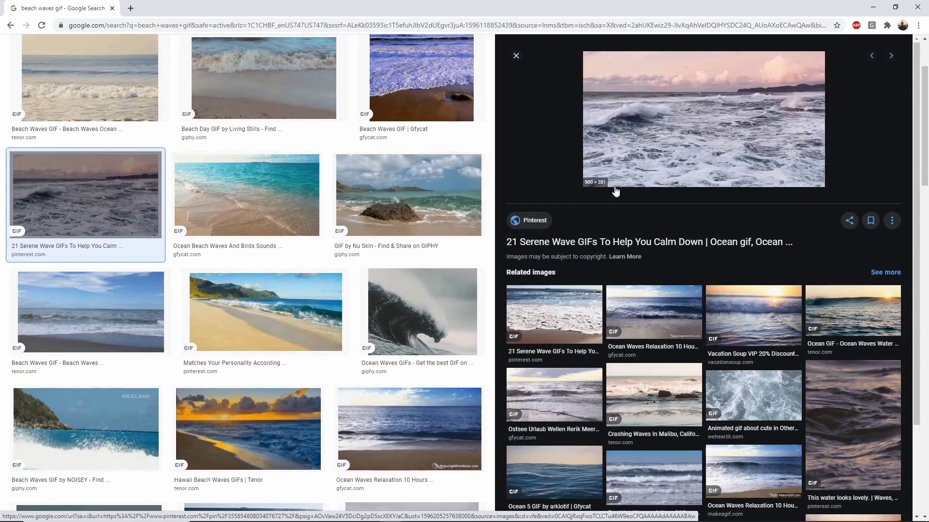
{"action": "left_click", "coordinate": [648, 400]}
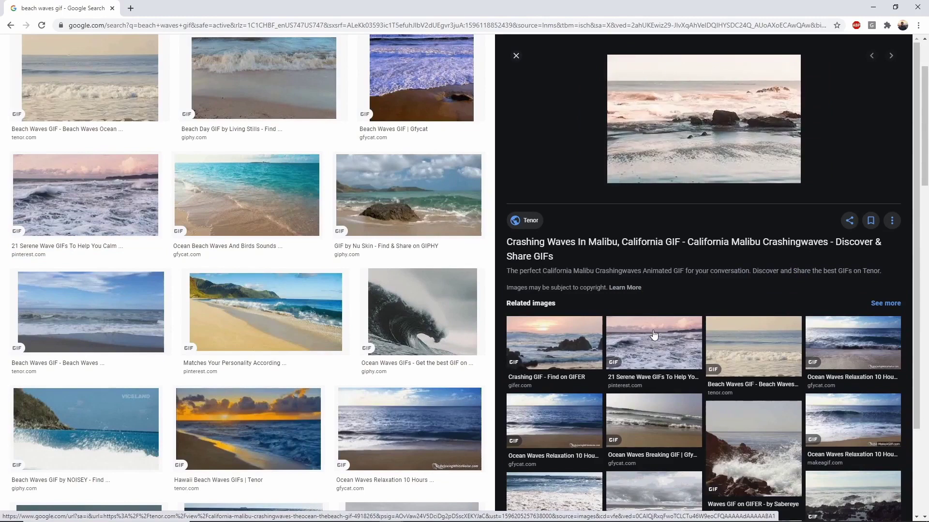
{"action": "left_click", "coordinate": [736, 352]}
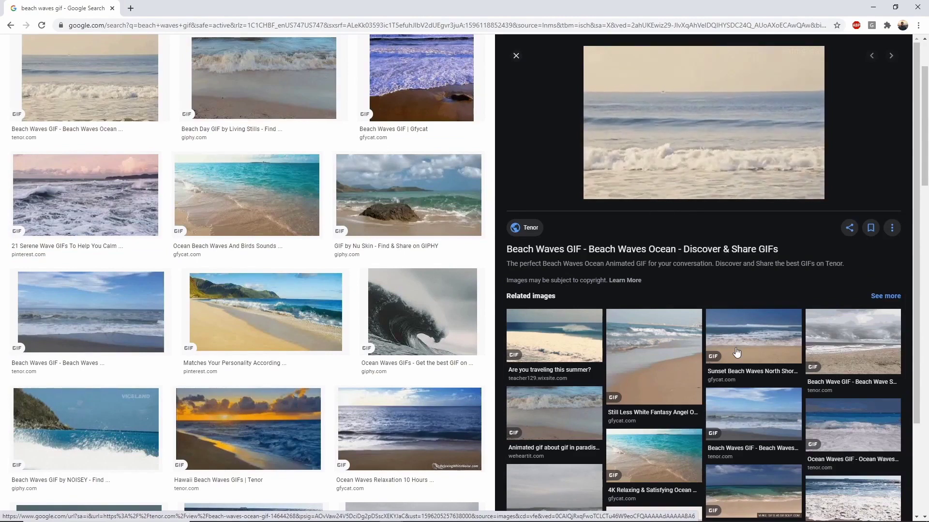
{"action": "left_click", "coordinate": [850, 346]}
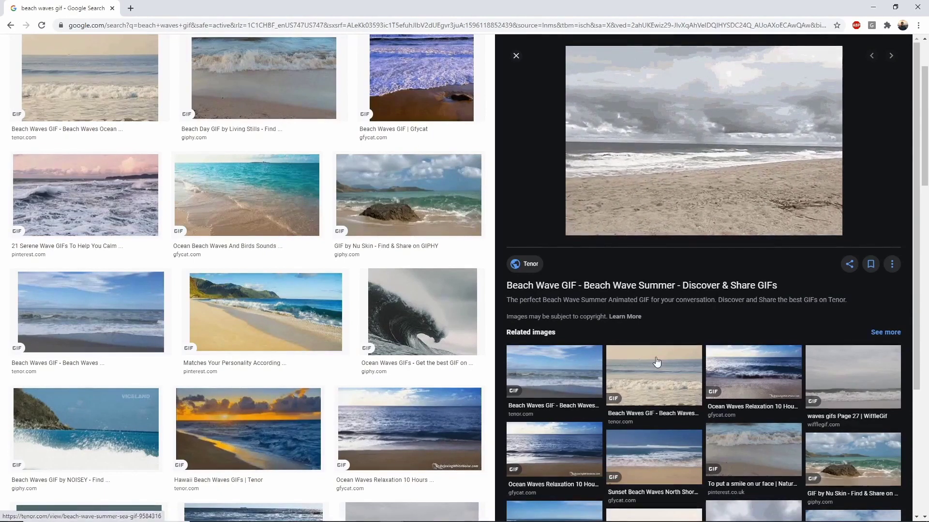
{"action": "scroll", "coordinate": [658, 368], "scroll_direction": "down", "scroll_amount": 3}
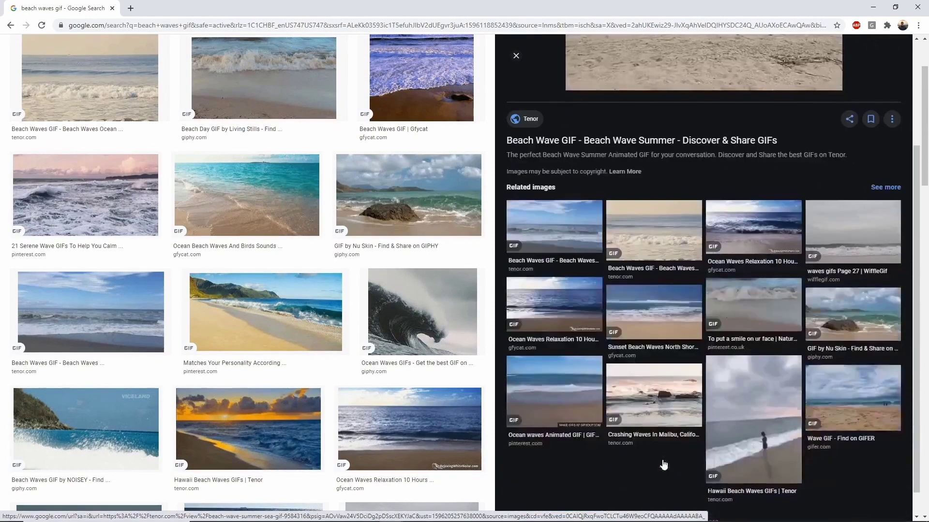
{"action": "scroll", "coordinate": [662, 460], "scroll_direction": "up", "scroll_amount": 2}
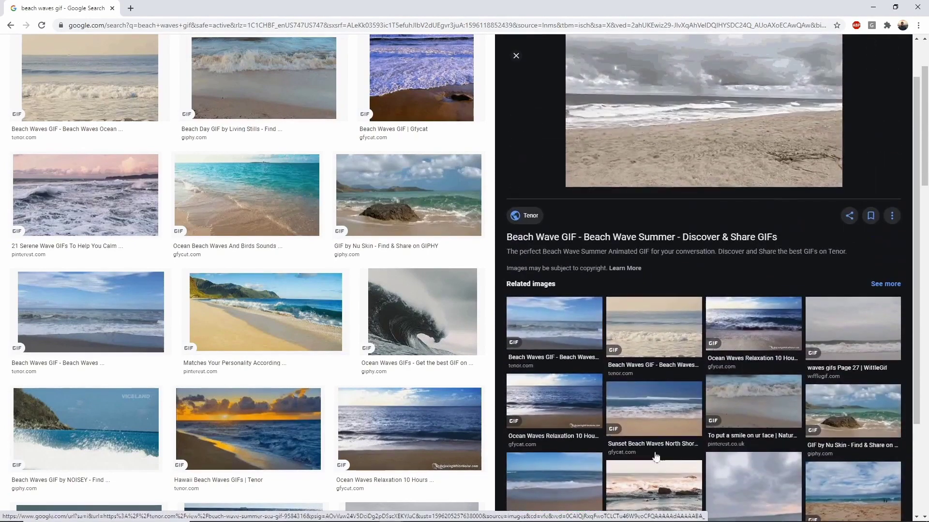
{"action": "left_click", "coordinate": [639, 418]}
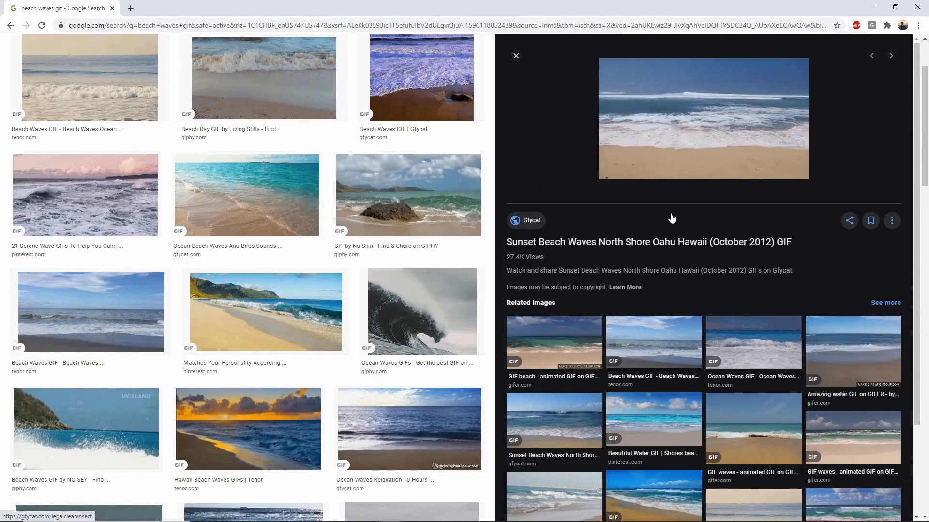
{"action": "left_click", "coordinate": [713, 401]}
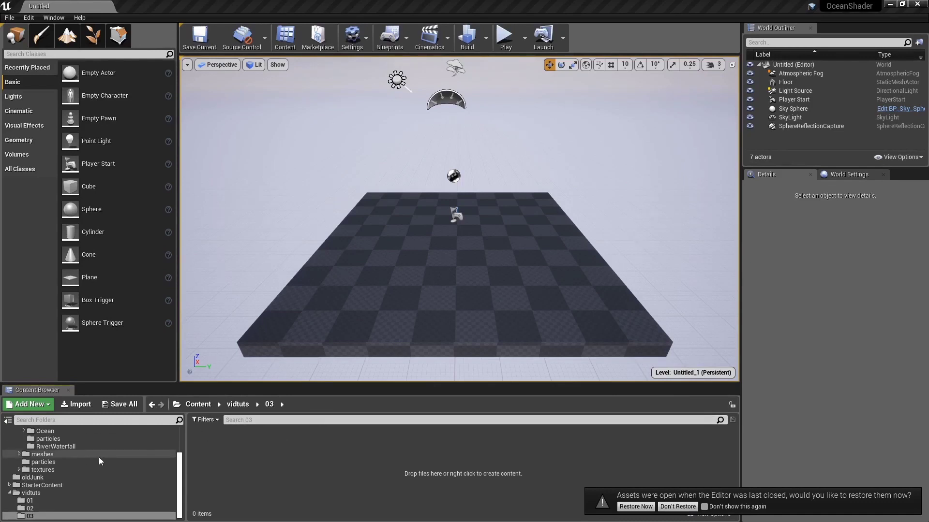
- In Unreal Editor, search all project content for "plane" and place the plane mesh on the level's floor
{"action": "scroll", "coordinate": [99, 457], "scroll_direction": "up", "scroll_amount": 3}
{"action": "left_click", "coordinate": [51, 437]}
{"action": "left_click", "coordinate": [262, 419]}
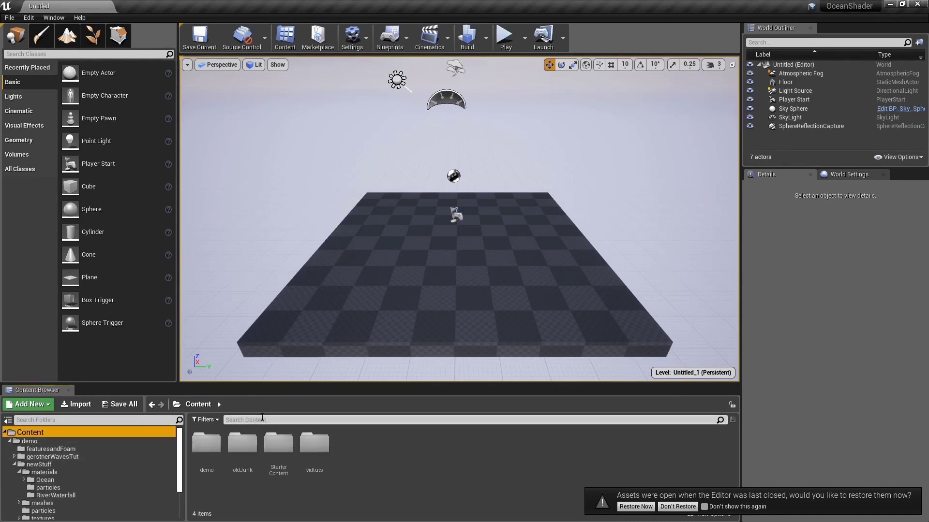
{"action": "type", "text": "plane"}
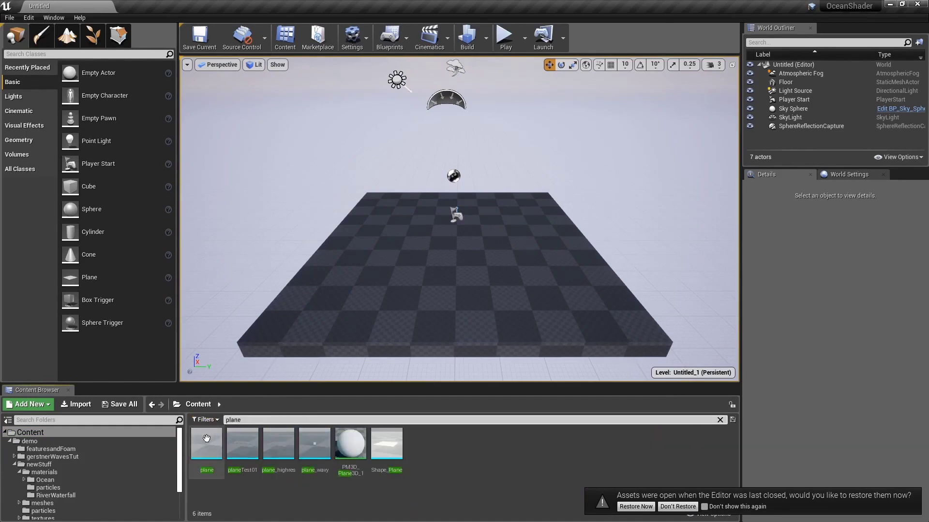
{"action": "left_click_drag", "start_coordinate": [206, 443], "coordinate": [522, 240]}
- Raise the plane above the floor to a Z location of about 200 and scale it uniformly to 300
{"action": "key", "text": "w"}
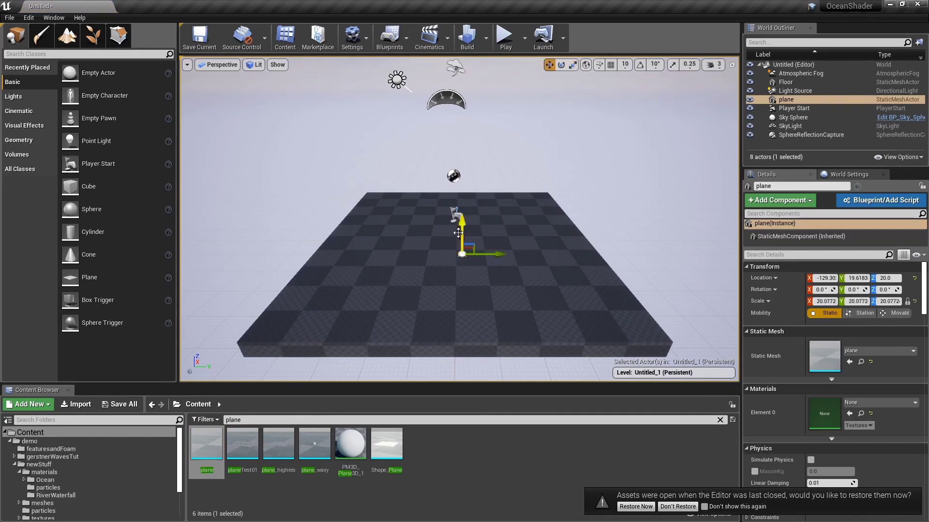
{"action": "left_click_drag", "start_coordinate": [466, 217], "coordinate": [467, 168]}
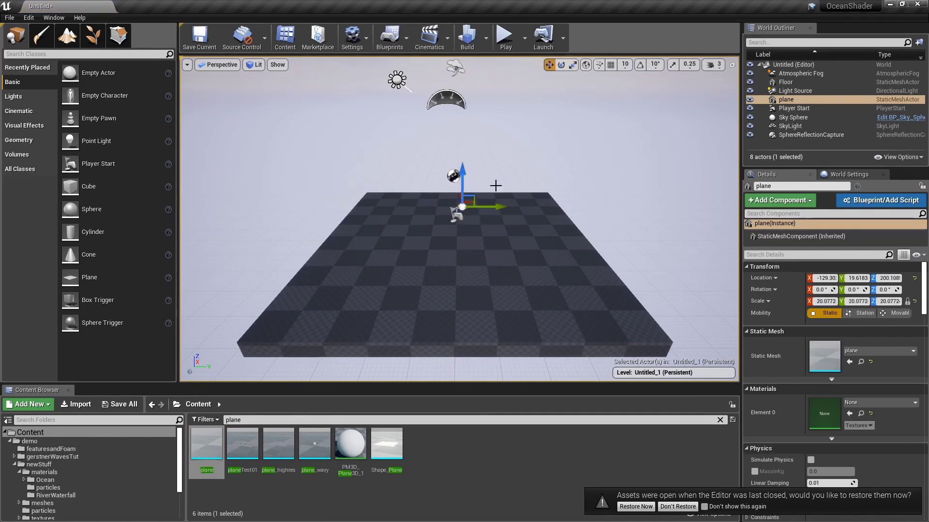
{"action": "left_click", "coordinate": [825, 302]}
{"action": "type", "text": "300"}
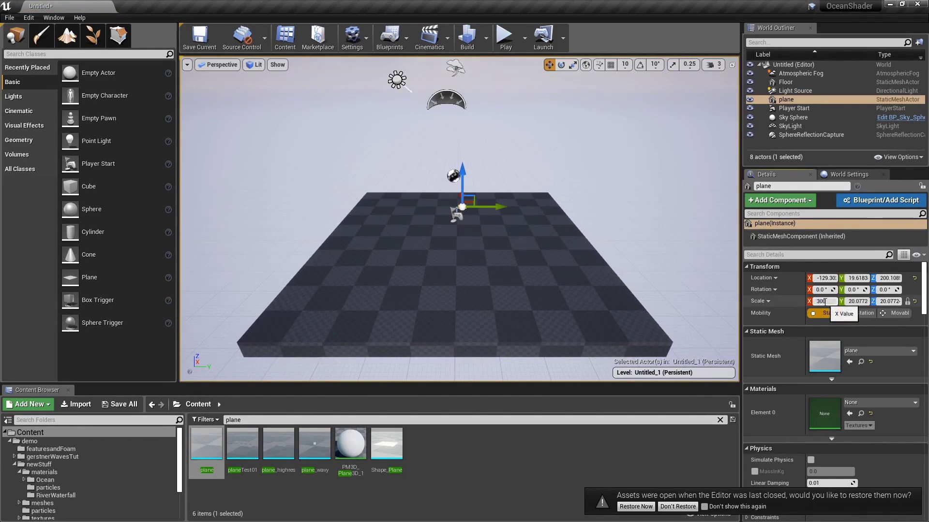
{"action": "key", "text": "Return"}
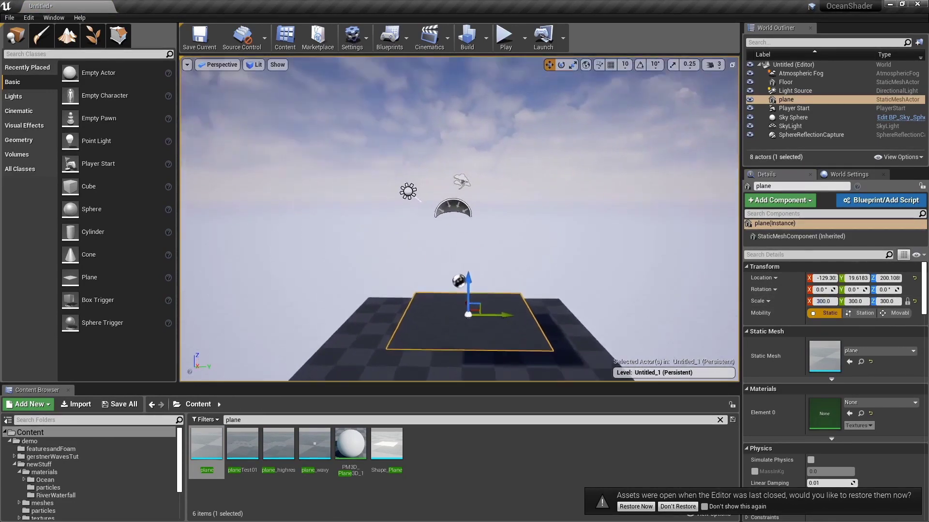
{"action": "key", "text": "f"}
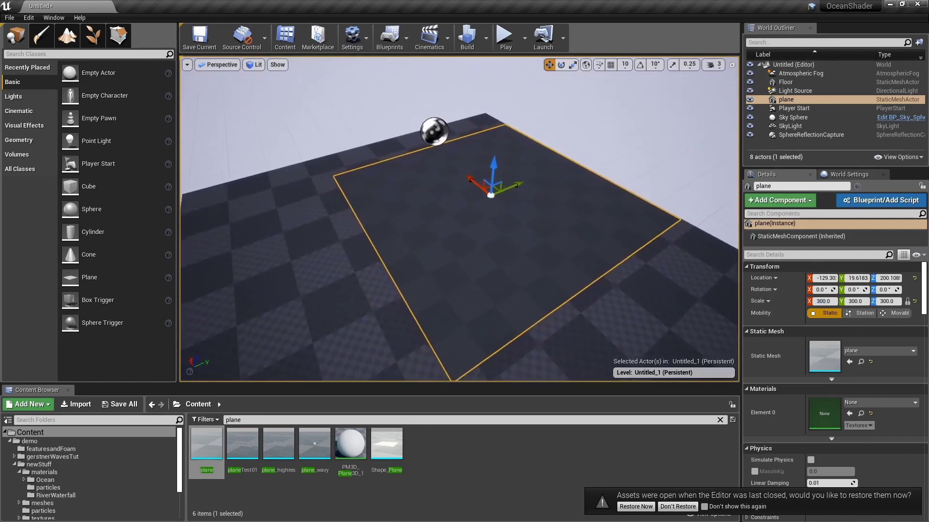
- Create a material named surfMask_particles_master_m in the vidtuts/03 folder
{"action": "scroll", "coordinate": [90, 450], "scroll_direction": "down", "scroll_amount": 3}
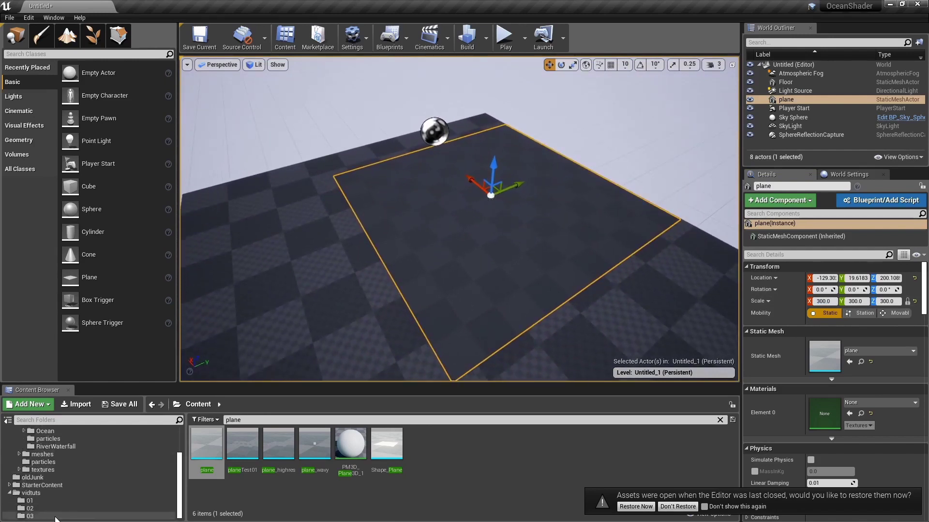
{"action": "left_click", "coordinate": [30, 516]}
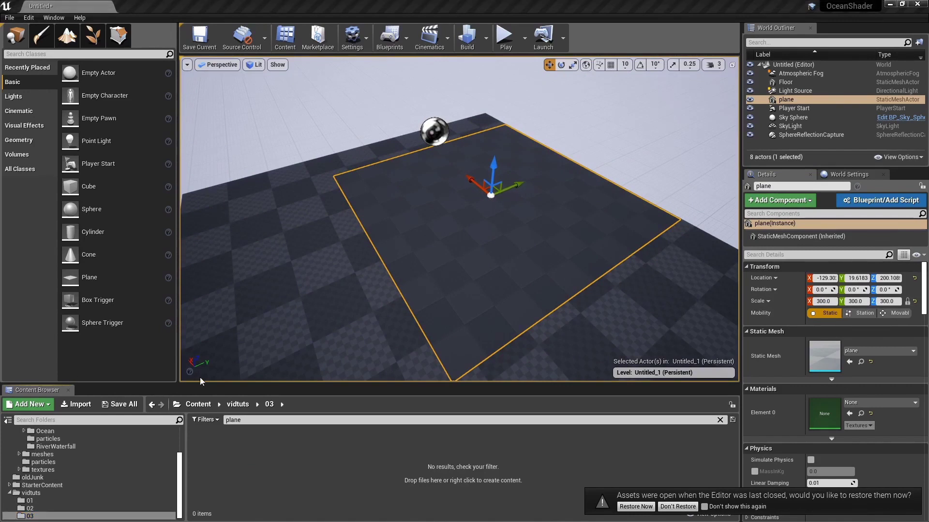
{"action": "right_click", "coordinate": [269, 476]}
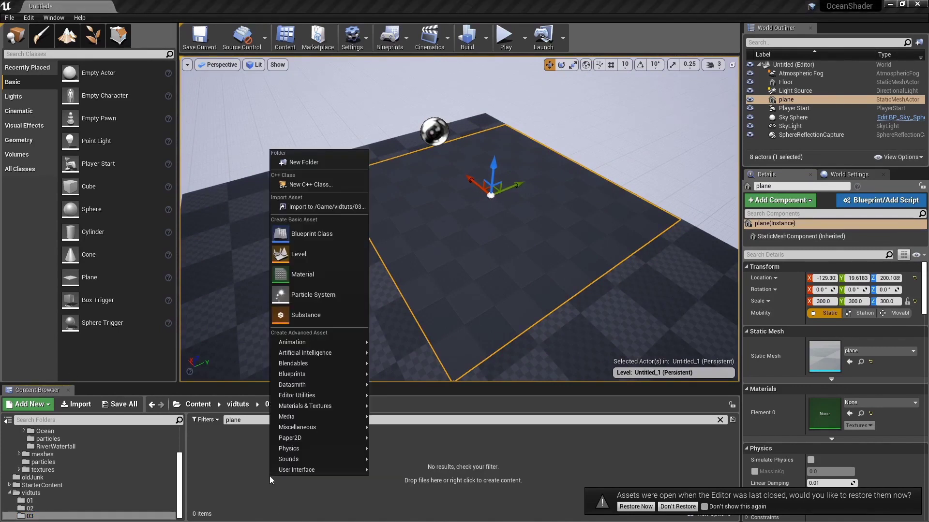
{"action": "left_click", "coordinate": [314, 273]}
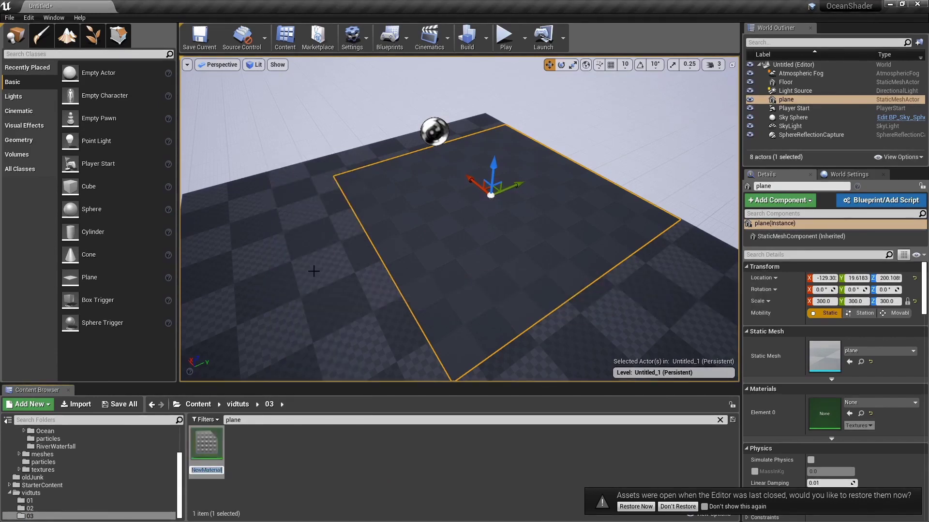
{"action": "type", "text": "sur"}
{"action": "type", "text": "fMask"}
{"action": "type", "text": "_partic"}
{"action": "type", "text": "les_master"}
{"action": "type", "text": "_master_m"}
{"action": "key", "text": "Return"}
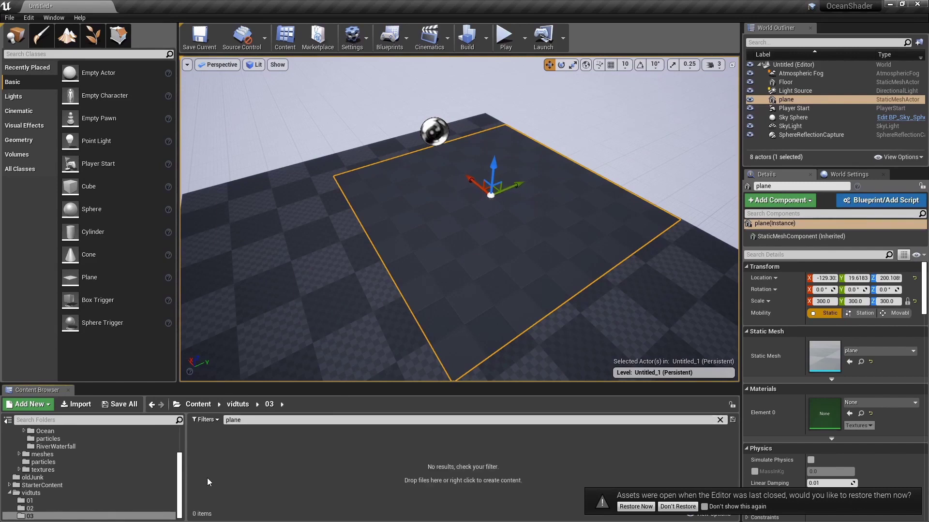
- Create another material in the vidtuts/03 folder and enter the name surfMask_particles
{"action": "right_click", "coordinate": [276, 464]}
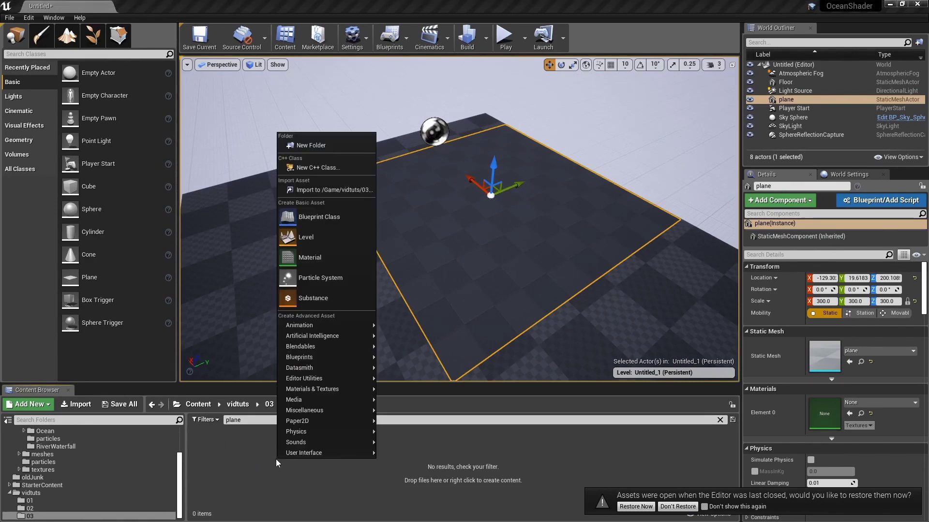
{"action": "left_click", "coordinate": [314, 266]}
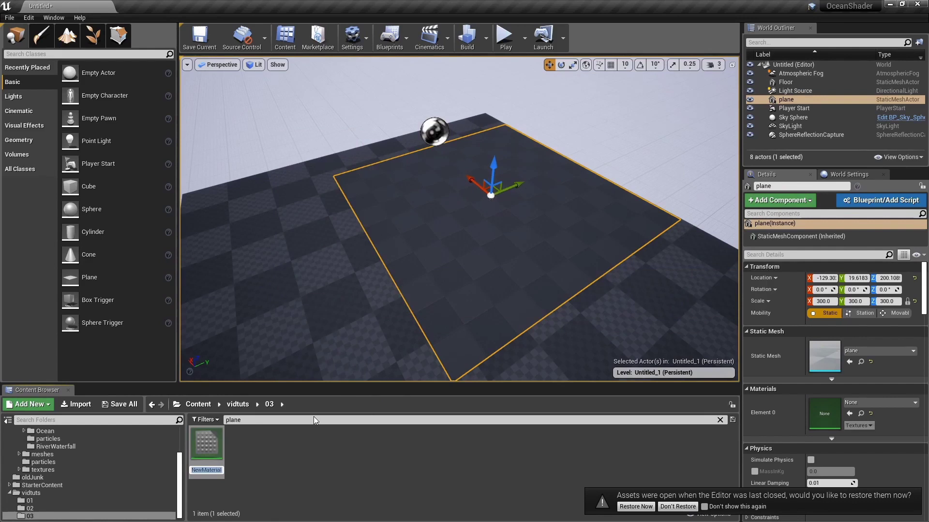
{"action": "type", "text": "surfMask_particles"}
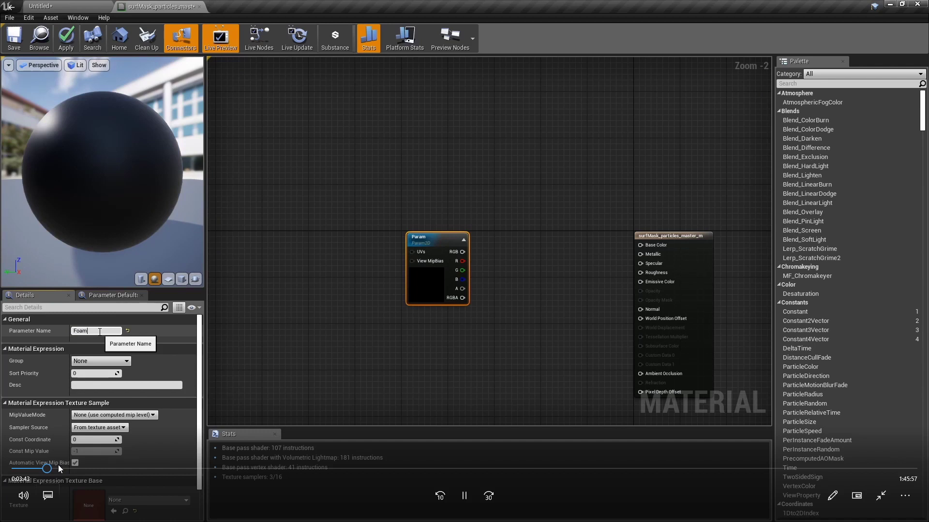
- Name the texture parameter Foam01 and move the Panner node farther away from it
{"action": "key", "text": "Return"}
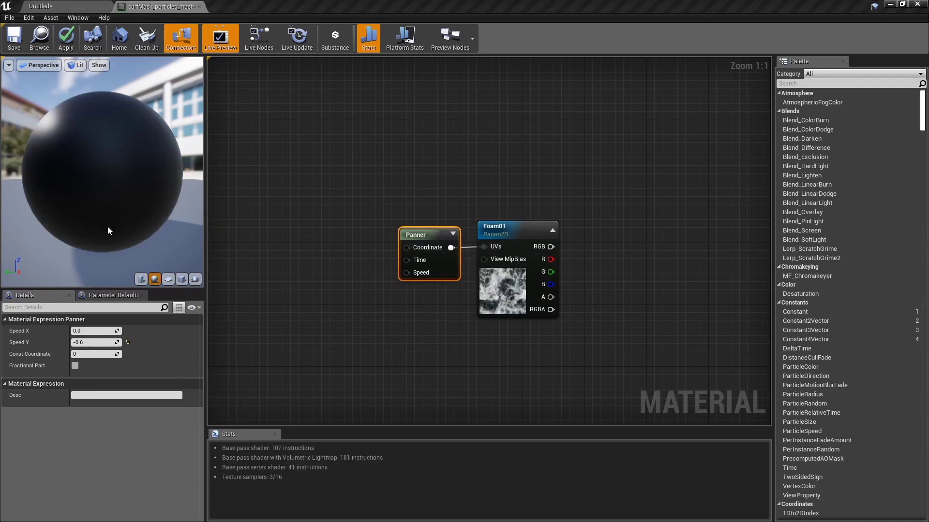
{"action": "left_click_drag", "start_coordinate": [409, 246], "coordinate": [370, 245]}
{"action": "mouse_move", "coordinate": [391, 322]}
{"action": "right_mouse_down"}
{"action": "mouse_move", "coordinate": [468, 322]}
{"action": "mouse_move", "coordinate": [401, 330]}
{"action": "right_mouse_up"}
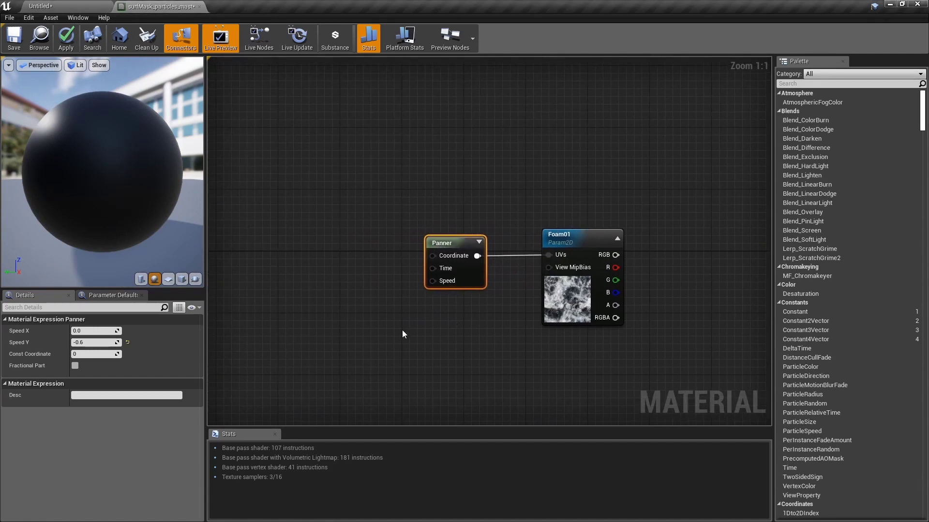
- Add a Time node to the material graph and place it ahead of the Panner node
{"action": "right_click", "coordinate": [402, 330]}
{"action": "type", "text": "time"}
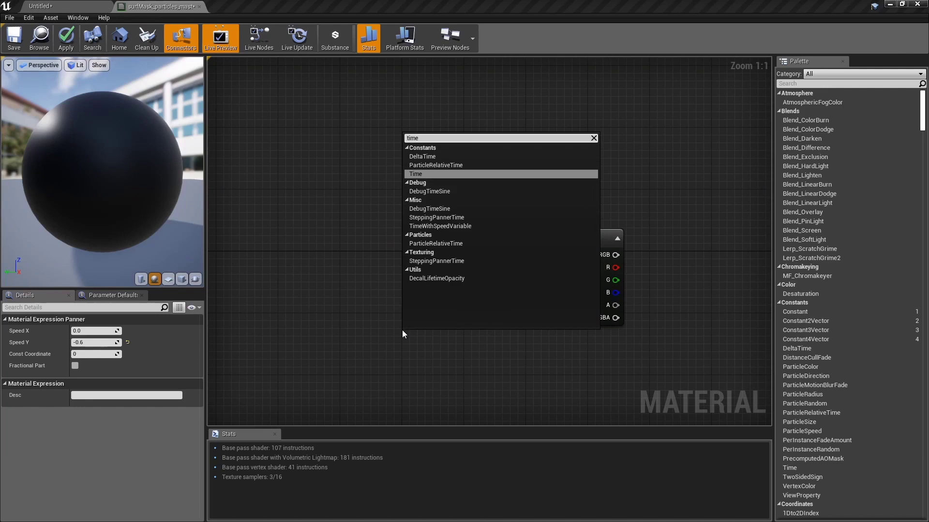
{"action": "left_click", "coordinate": [460, 175]}
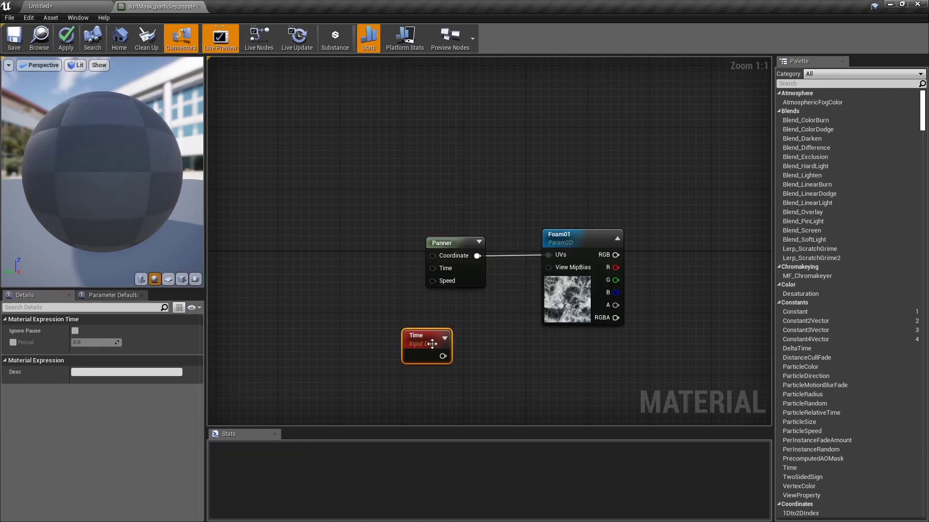
{"action": "left_click_drag", "start_coordinate": [432, 343], "coordinate": [323, 235]}
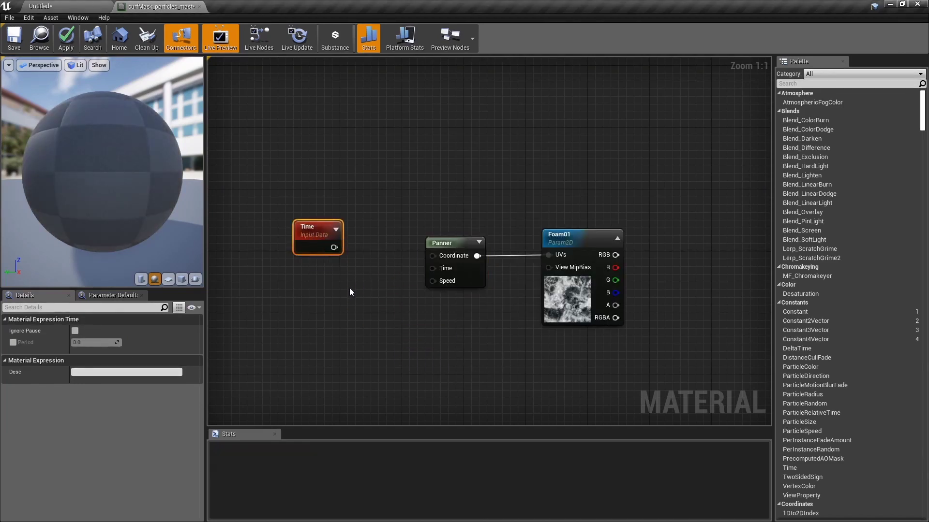
- Add a Multiply node between Time and Panner and connect the Time output to its A input
{"action": "left_click", "coordinate": [342, 277]}
{"action": "left_click", "coordinate": [347, 270]}
{"action": "left_click", "coordinate": [330, 247]}
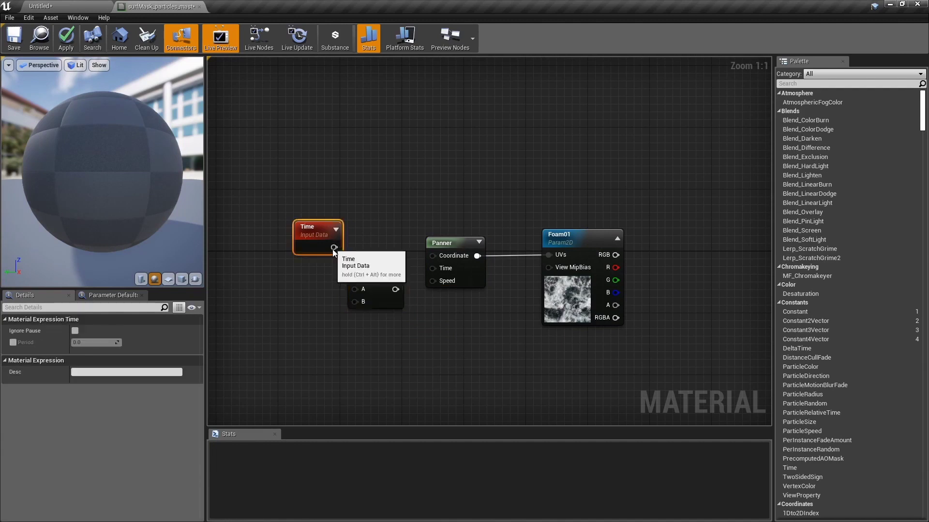
{"action": "left_click_drag", "start_coordinate": [314, 246], "coordinate": [360, 291]}
- Add a Constant node below the Multiply node, convert it to a scalar parameter and name it FoamTime01
{"action": "left_click", "coordinate": [315, 332]}
{"action": "right_click", "coordinate": [327, 337]}
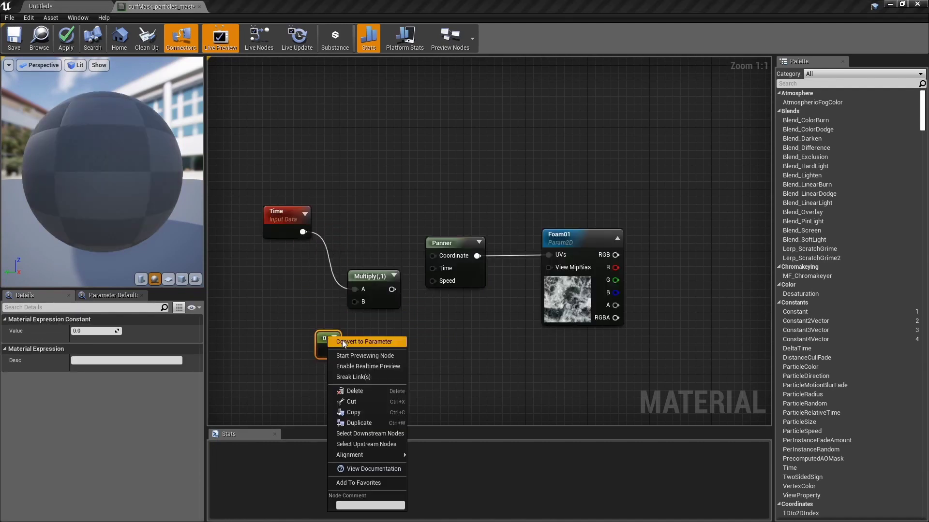
{"action": "left_click", "coordinate": [346, 340]}
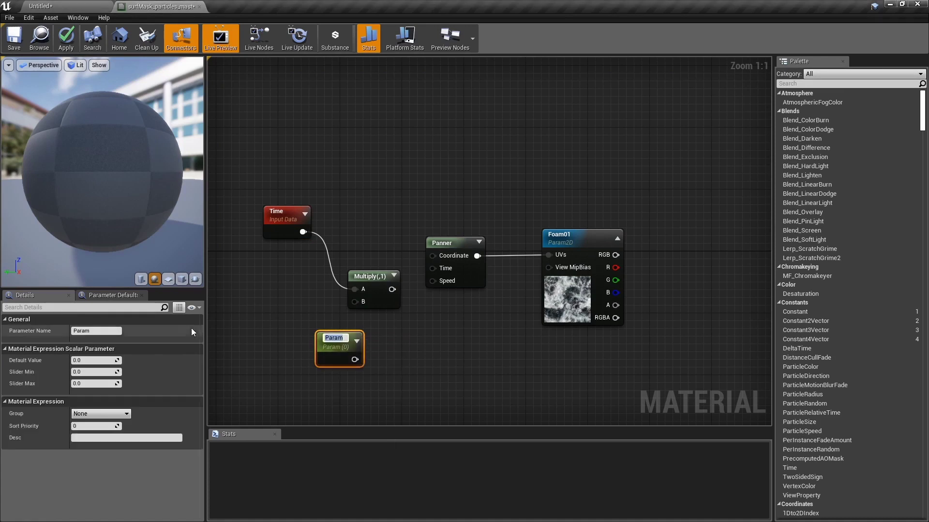
{"action": "left_click", "coordinate": [106, 332]}
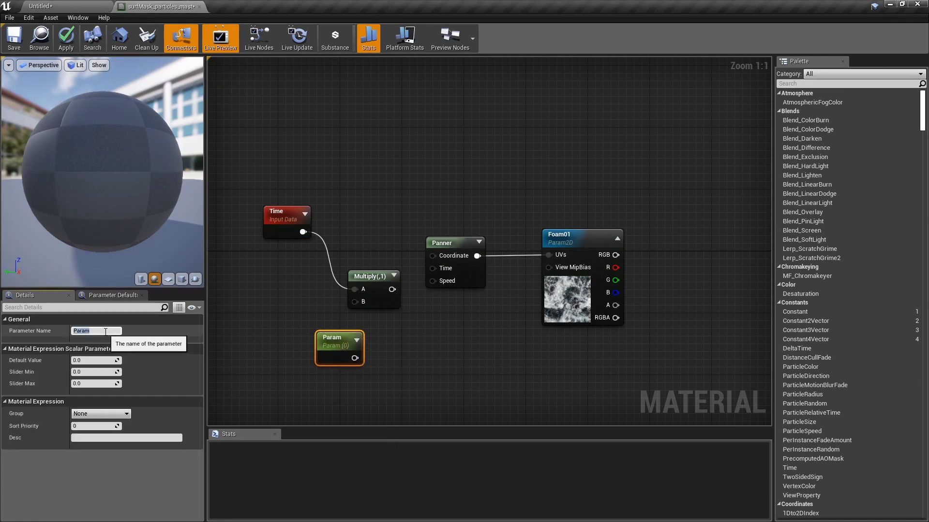
{"action": "type", "text": "FoamTime"}
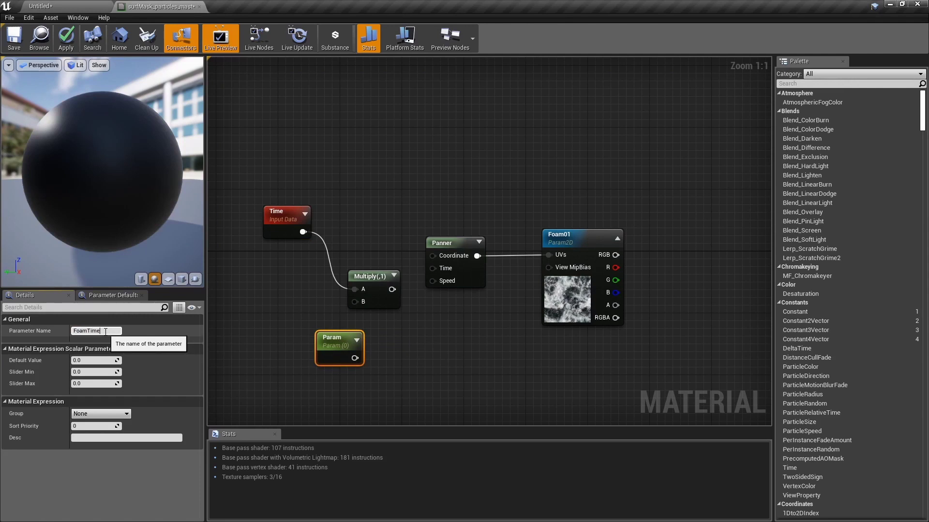
{"action": "type", "text": "01"}
{"action": "key", "text": "Return"}
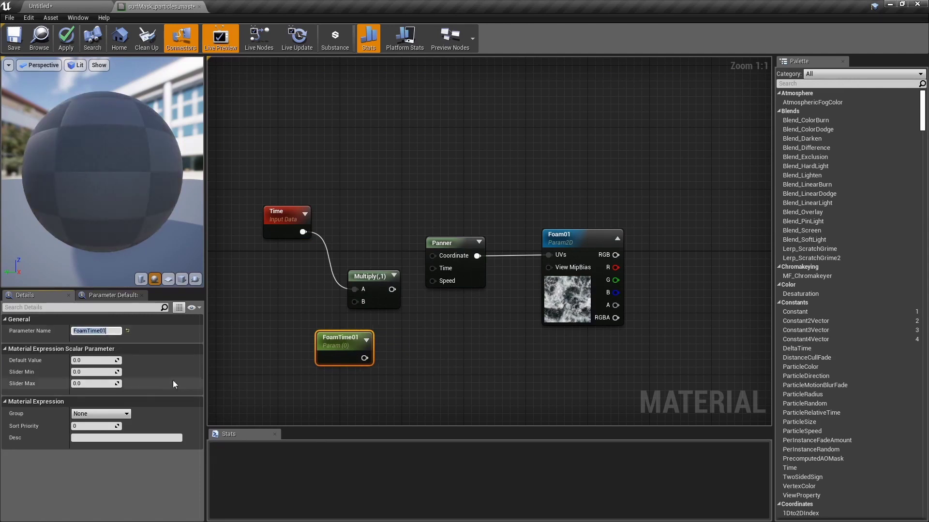
- Give FoamTime01 a default value of 1 and wire it through the Multiply's B input into the Panner's Time input
{"action": "left_click_drag", "start_coordinate": [332, 346], "coordinate": [356, 303]}
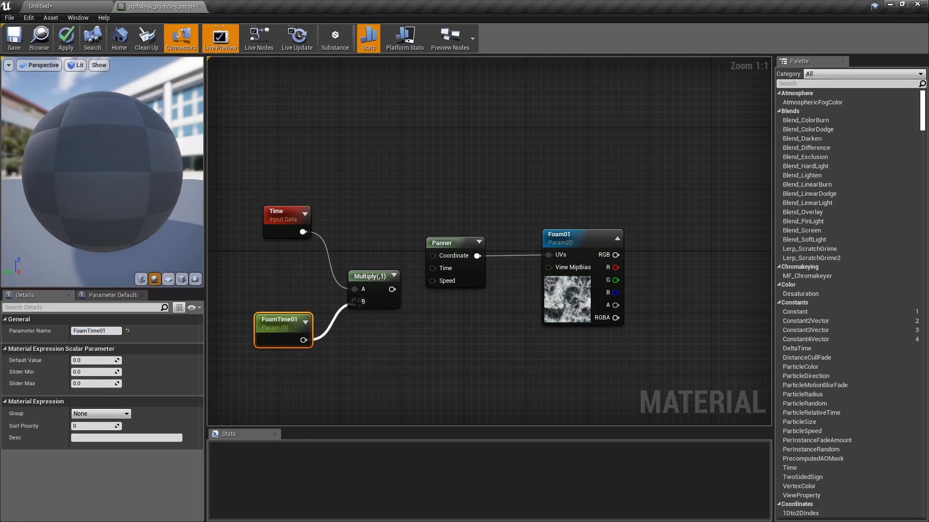
{"action": "left_click", "coordinate": [92, 361]}
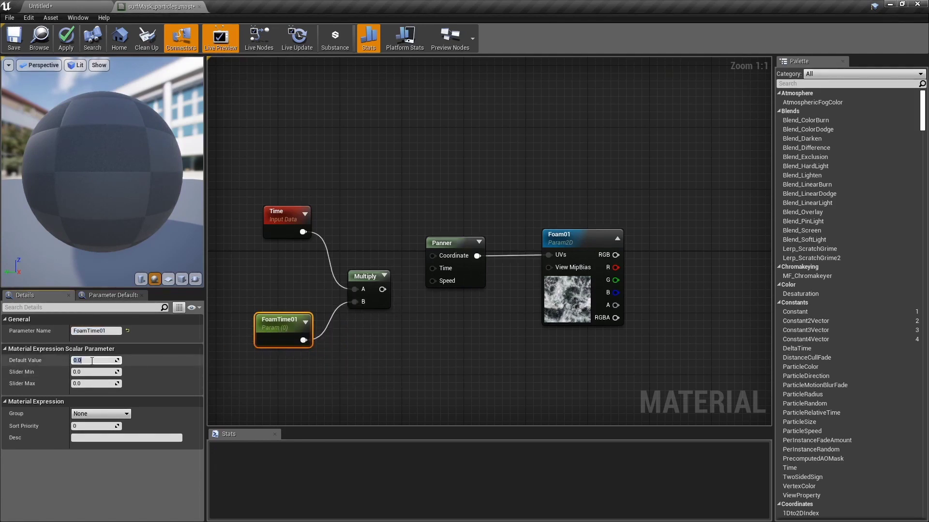
{"action": "type", "text": "1"}
{"action": "key", "text": "Return"}
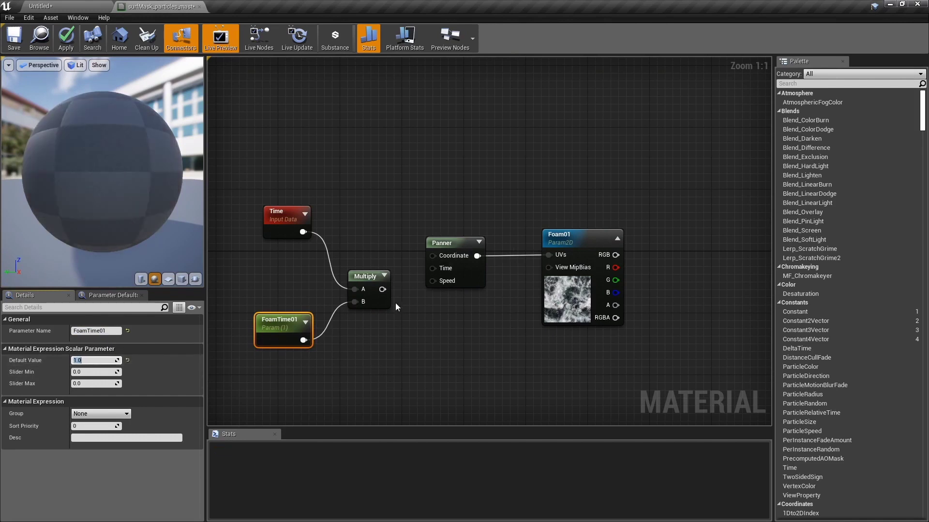
{"action": "left_click_drag", "start_coordinate": [382, 289], "coordinate": [432, 268]}
- Add a TextureCoordinate node below FoamTime01 and connect its output to the A input of a new Multiply node
{"action": "right_click_drag", "start_coordinate": [396, 357], "coordinate": [450, 280]}
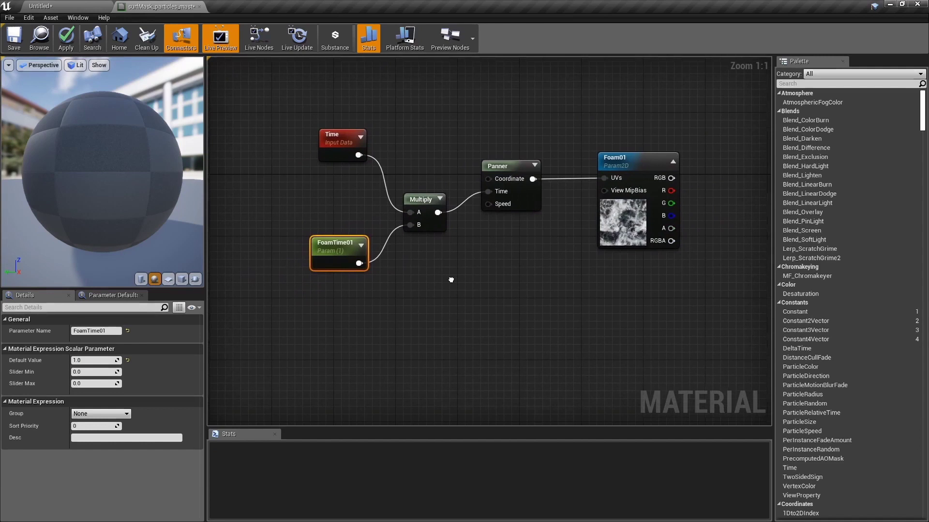
{"action": "right_click", "coordinate": [364, 337]}
{"action": "type", "text": "coor"}
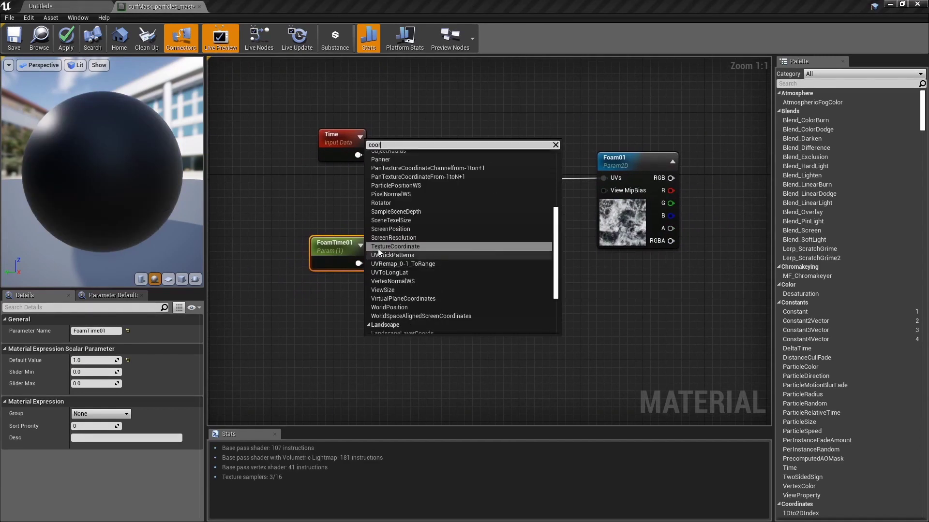
{"action": "left_click", "coordinate": [378, 247]}
{"action": "left_click_drag", "start_coordinate": [367, 350], "coordinate": [370, 372]}
{"action": "left_click", "coordinate": [362, 353]}
{"action": "right_click_drag", "start_coordinate": [330, 372], "coordinate": [414, 315]}
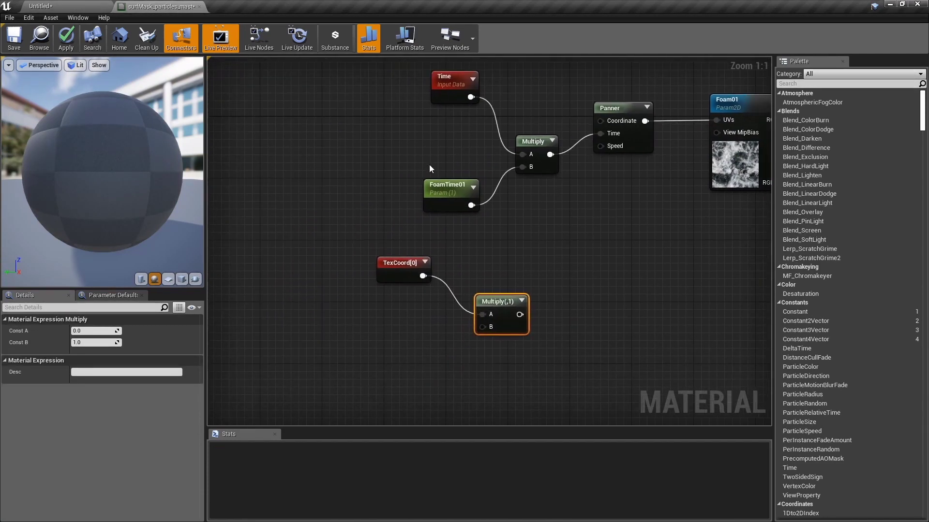
- Assign the FoamTime01 parameter to a new group named foam
{"action": "left_click", "coordinate": [455, 189]}
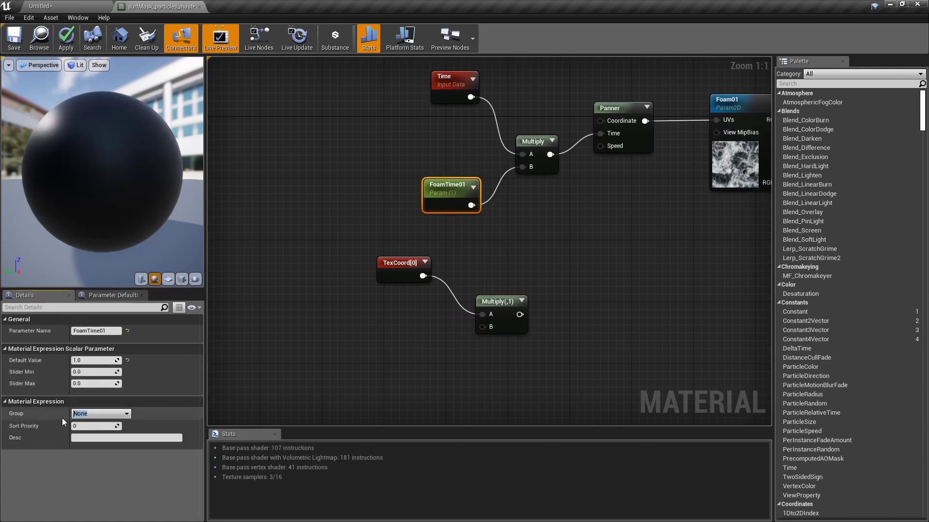
{"action": "type", "text": "foam"}
{"action": "key", "text": "Return"}
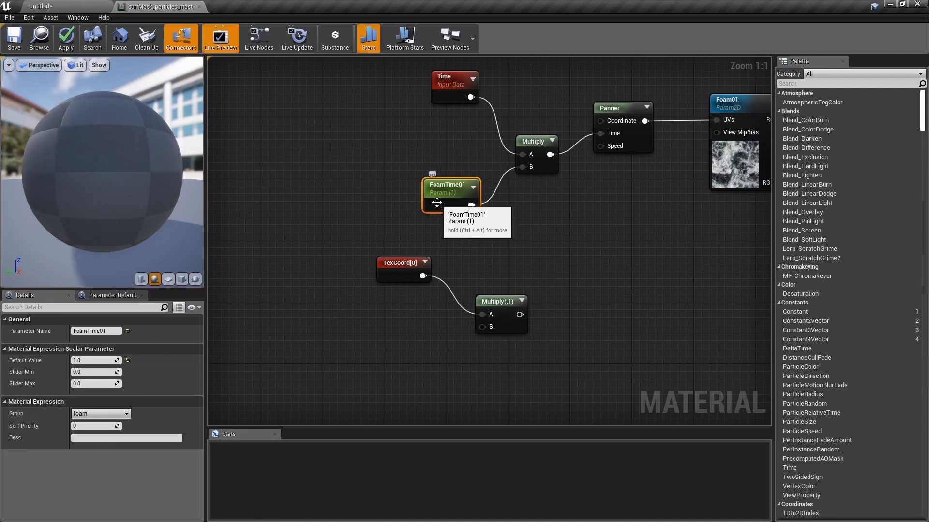
- Duplicate the FoamTime01 parameter, place the copy below the TexCoord node and rename it FoamTile01
{"action": "key", "text": "ctrl+w"}
{"action": "left_click_drag", "start_coordinate": [443, 209], "coordinate": [417, 342]}
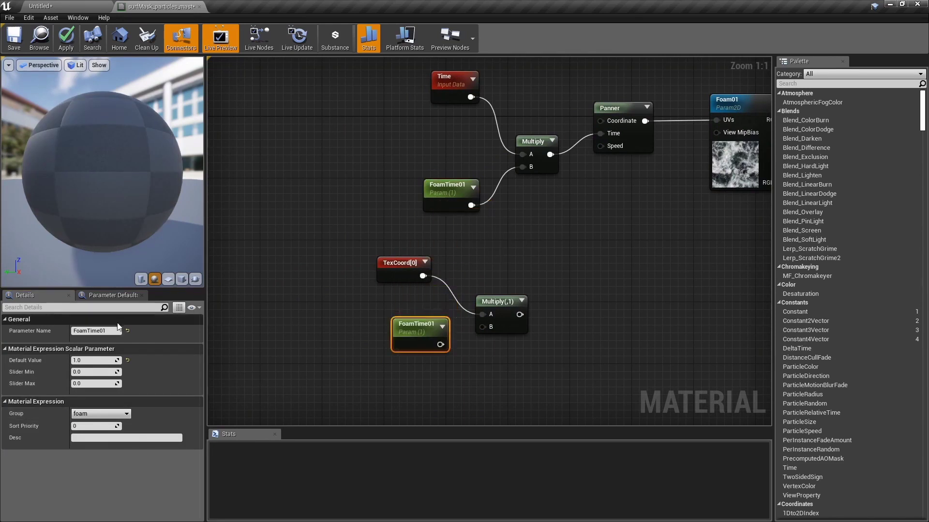
{"action": "left_click", "coordinate": [95, 331]}
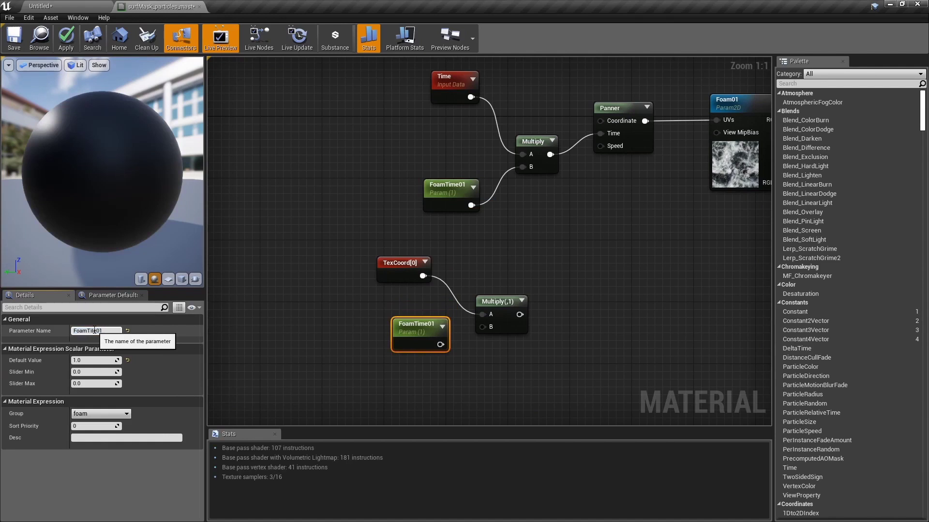
{"action": "key", "text": "Return"}
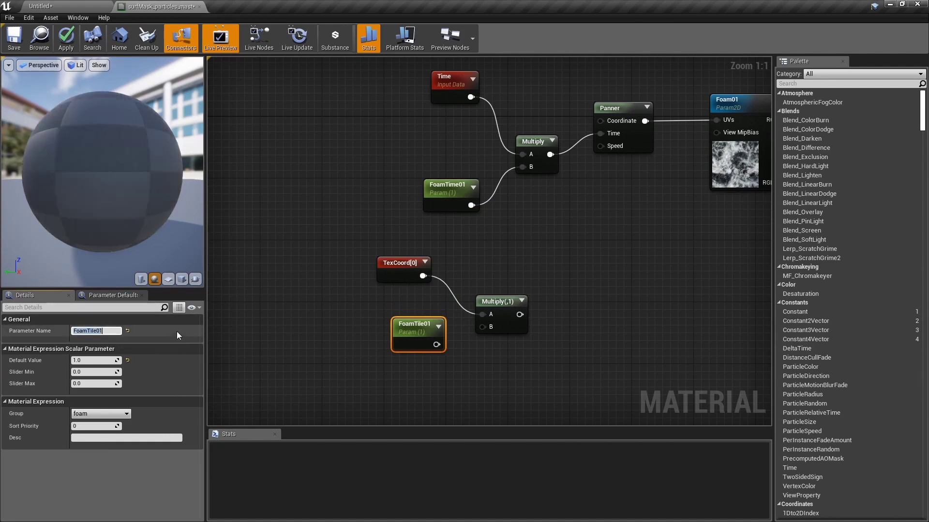
- Wire FoamTile01 through the lower Multiply into the Panner's Coordinate input, and connect Foam01's R output to Base Color
{"action": "left_click_drag", "start_coordinate": [437, 345], "coordinate": [606, 121]}
{"action": "right_click_drag", "start_coordinate": [624, 190], "coordinate": [422, 239]}
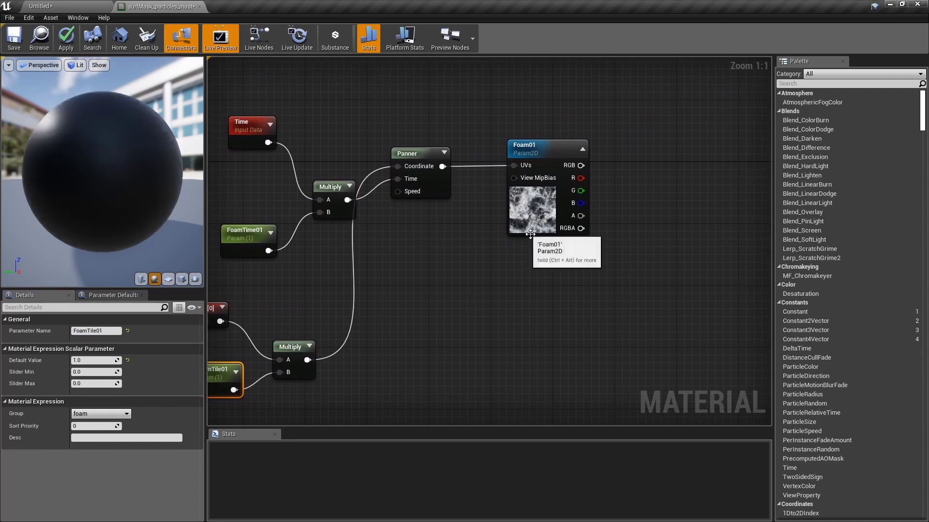
{"action": "right_click_drag", "start_coordinate": [543, 232], "coordinate": [491, 249]}
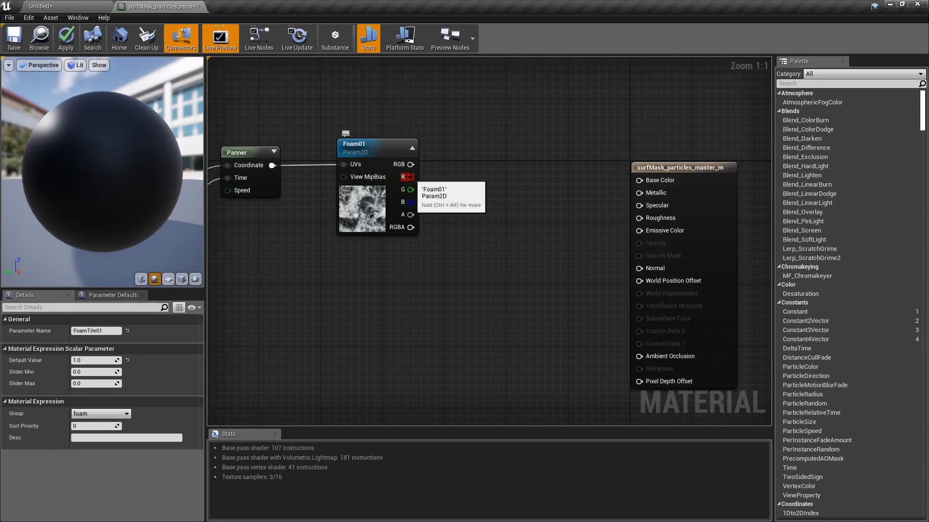
{"action": "left_click_drag", "start_coordinate": [410, 177], "coordinate": [648, 178]}
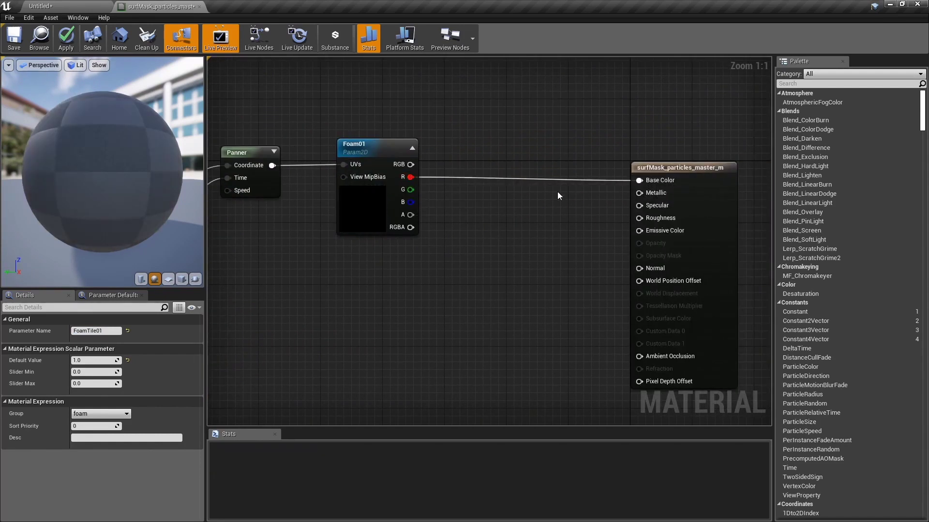
- Switch the material preview to a plane mesh and turn it to face the camera
{"action": "right_click_drag", "start_coordinate": [396, 262], "coordinate": [489, 247]}
{"action": "scroll", "coordinate": [506, 265], "scroll_direction": "down", "scroll_amount": 2}
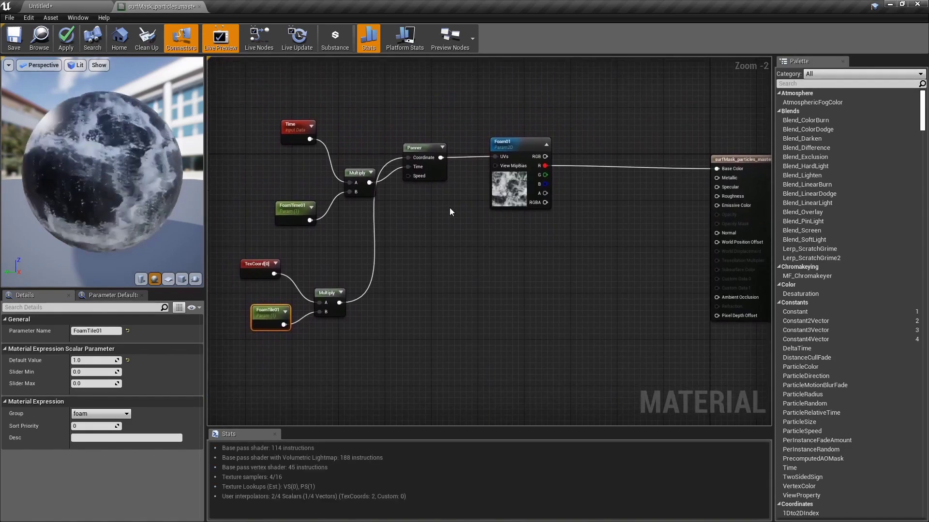
{"action": "left_click", "coordinate": [168, 279]}
{"action": "left_click_drag", "start_coordinate": [141, 202], "coordinate": [141, 201]}
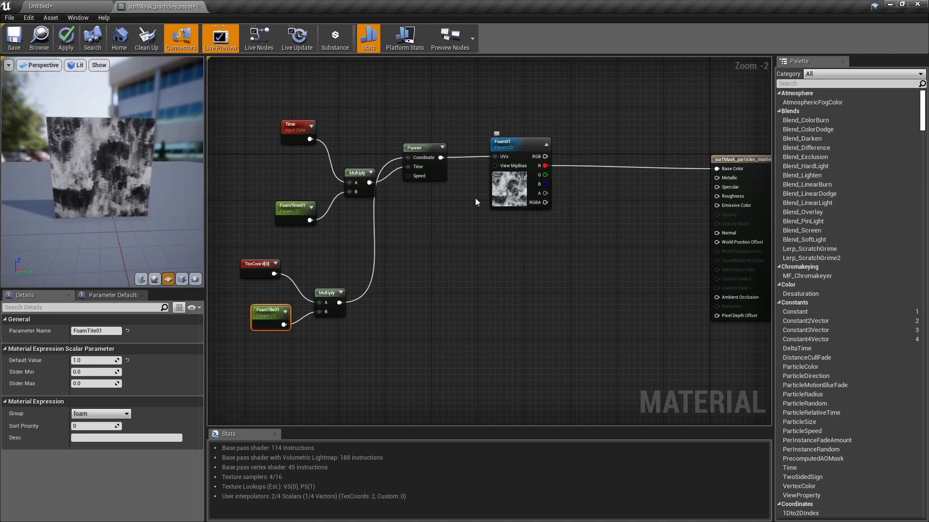
- Duplicate the Foam01 texture parameter, place the copy beneath the original and name it Foam02
{"action": "left_click_drag", "start_coordinate": [506, 186], "coordinate": [486, 189]}
{"action": "key", "text": "ctrl+w"}
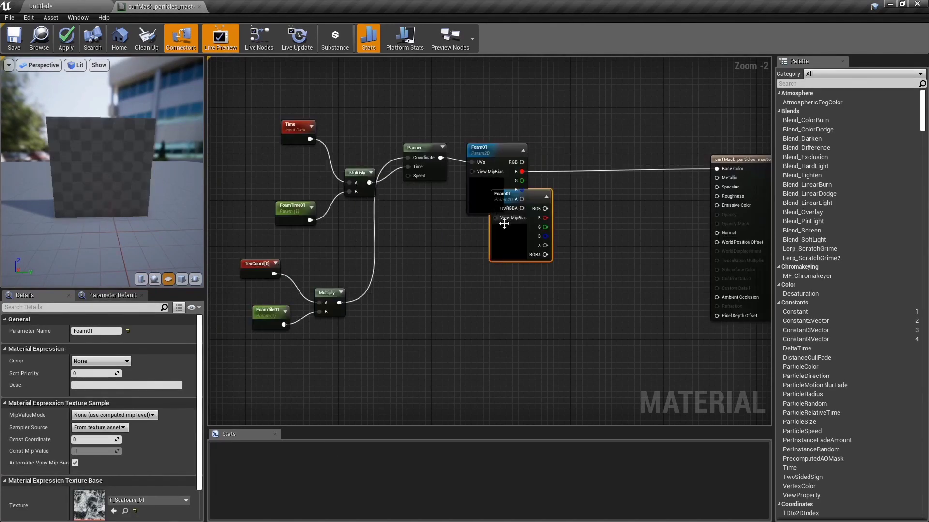
{"action": "left_click_drag", "start_coordinate": [488, 249], "coordinate": [495, 281]}
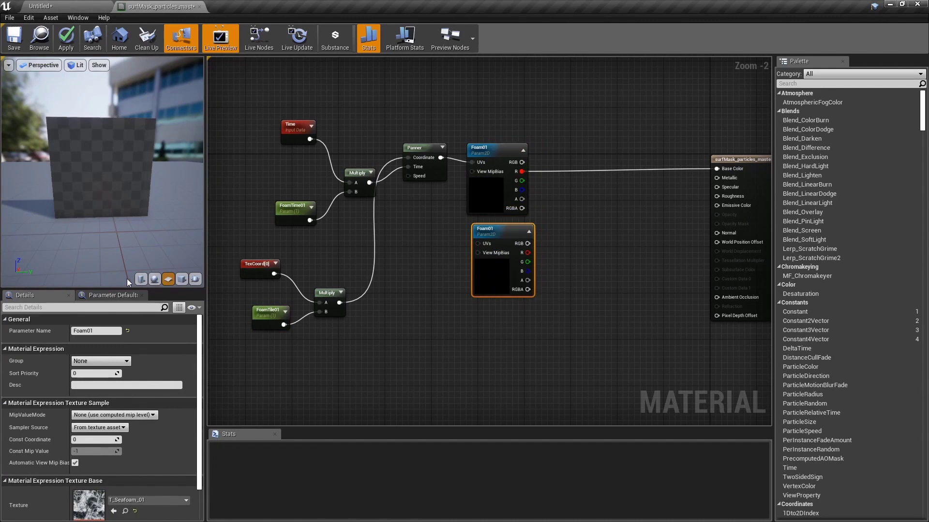
{"action": "left_click", "coordinate": [109, 331]}
{"action": "type", "text": "Foam02"}
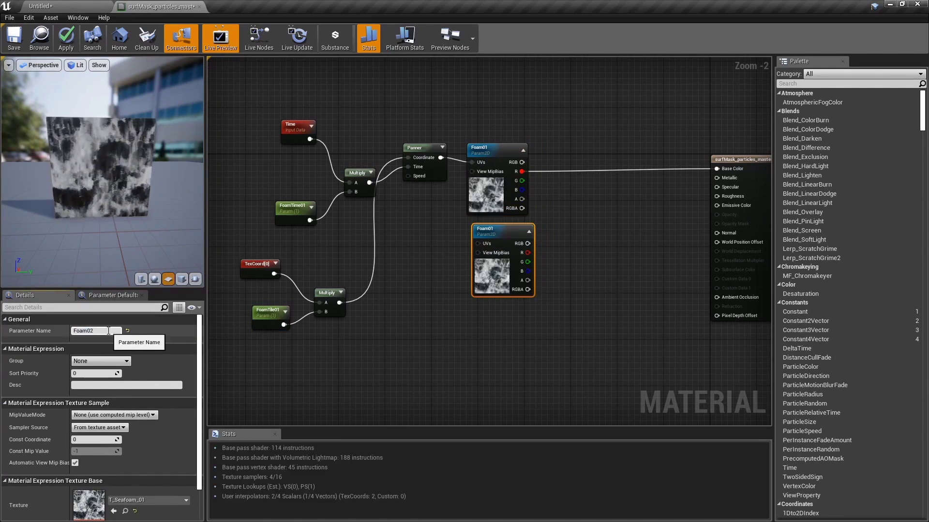
{"action": "key", "text": "Return"}
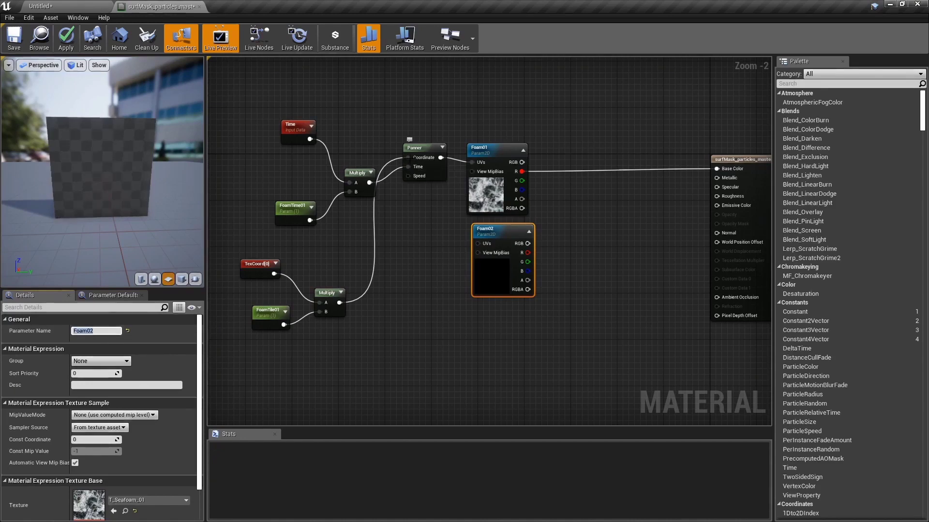
- Duplicate the Panner node, place the copy beside Foam02, and set its Speed X to 0.2 and Speed Y to -0.5
{"action": "left_click", "coordinate": [422, 150]}
{"action": "key", "text": "ctrl+w"}
{"action": "left_click_drag", "start_coordinate": [442, 164], "coordinate": [432, 239]}
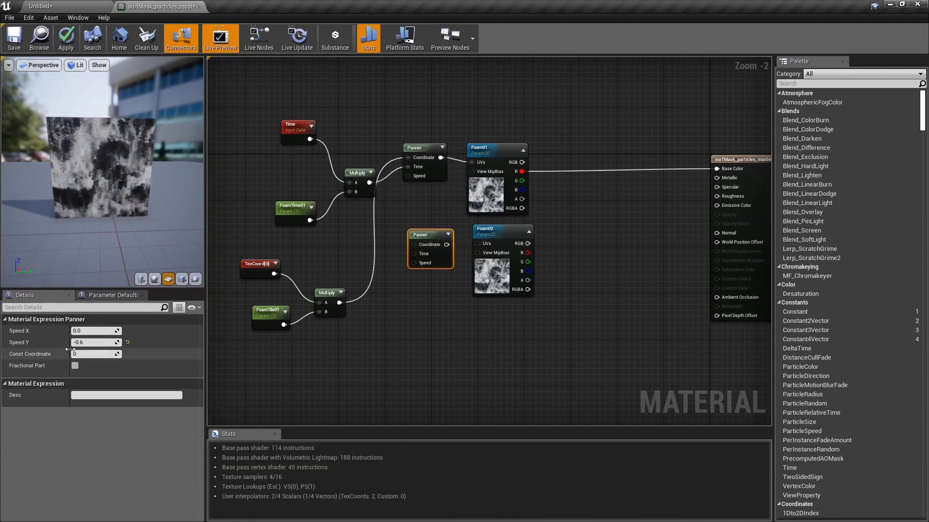
{"action": "left_click", "coordinate": [97, 343]}
{"action": "type", "text": "-.5"}
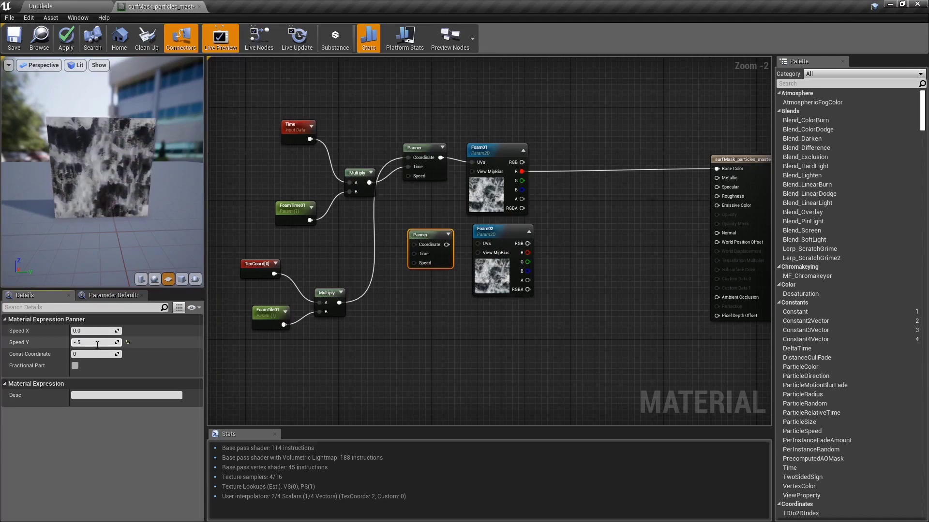
{"action": "key", "text": "Return"}
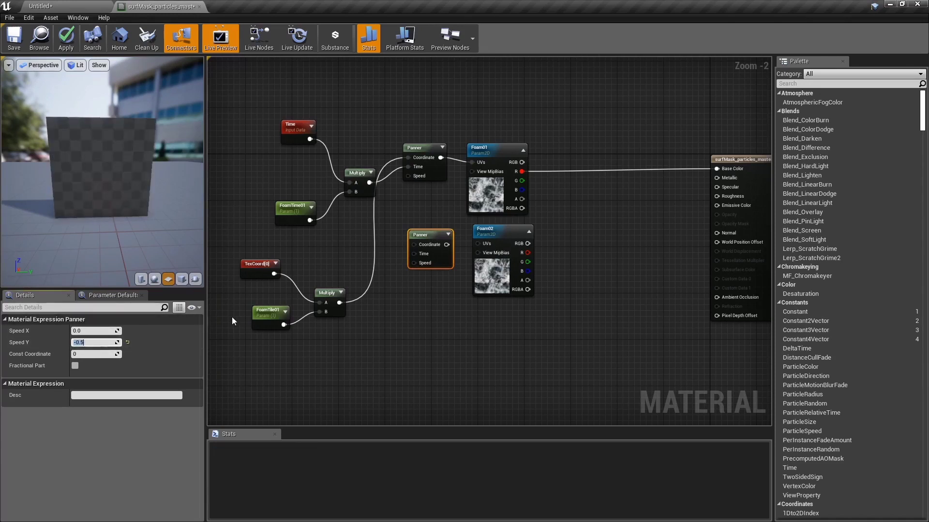
{"action": "left_click", "coordinate": [92, 331]}
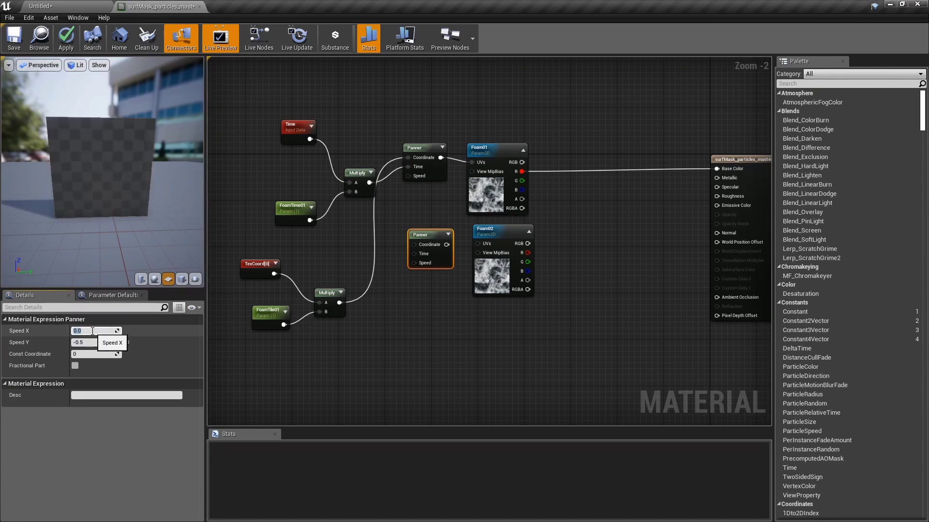
{"action": "key", "text": "Return"}
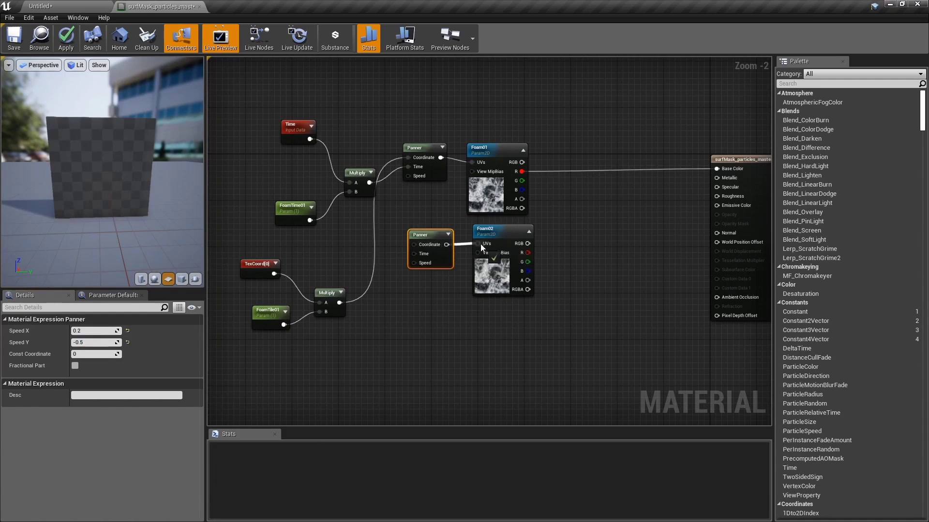
- Connect the second Panner to Foam02's UVs and feed its Time and Coordinate inputs from the two existing Multiply nodes
{"action": "left_click_drag", "start_coordinate": [481, 247], "coordinate": [479, 245]}
{"action": "left_click_drag", "start_coordinate": [369, 182], "coordinate": [409, 253]}
{"action": "left_click_drag", "start_coordinate": [339, 303], "coordinate": [415, 245]}
- Combine the R outputs of Foam01 and Foam02 in a new Add node and connect its result to Base Color
{"action": "right_click_drag", "start_coordinate": [546, 207], "coordinate": [518, 233]}
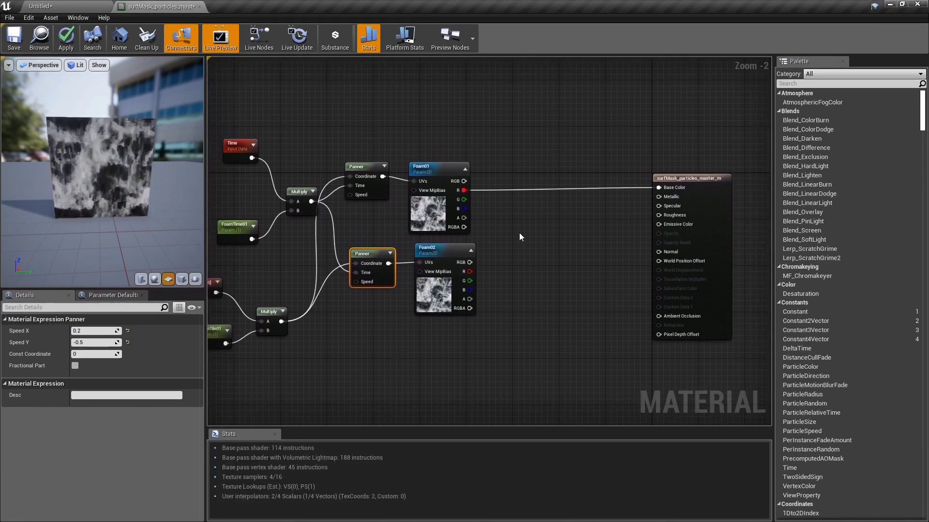
{"action": "left_click", "coordinate": [489, 225]}
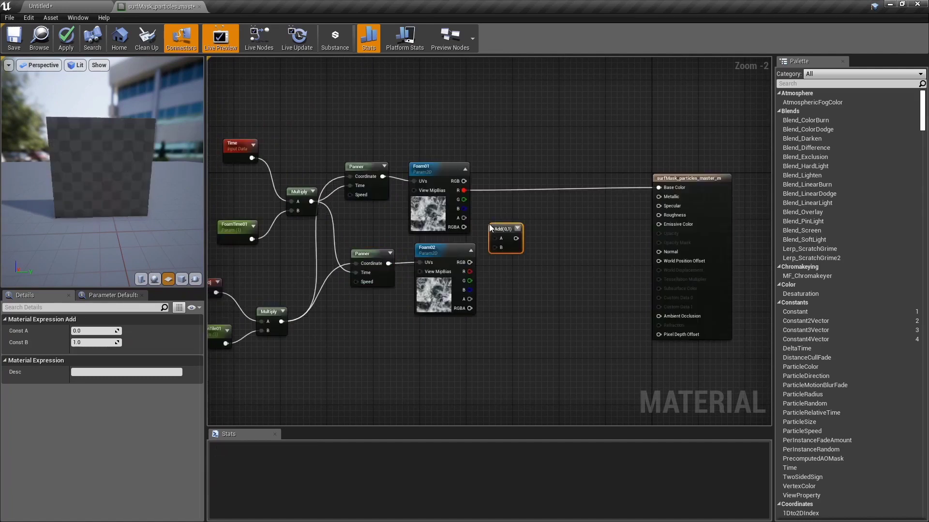
{"action": "left_click_drag", "start_coordinate": [463, 190], "coordinate": [499, 239]}
{"action": "left_click_drag", "start_coordinate": [494, 246], "coordinate": [495, 247]}
{"action": "left_click_drag", "start_coordinate": [514, 238], "coordinate": [660, 189]}
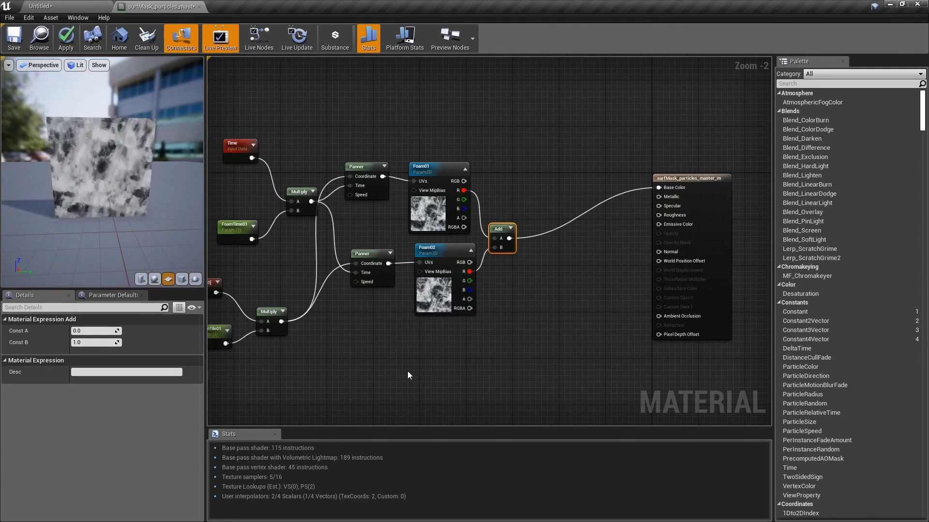
- Duplicate the Foam02 texture parameter and place the copy directly below it
{"action": "right_click_drag", "start_coordinate": [416, 370], "coordinate": [469, 333]}
{"action": "left_click", "coordinate": [486, 266]}
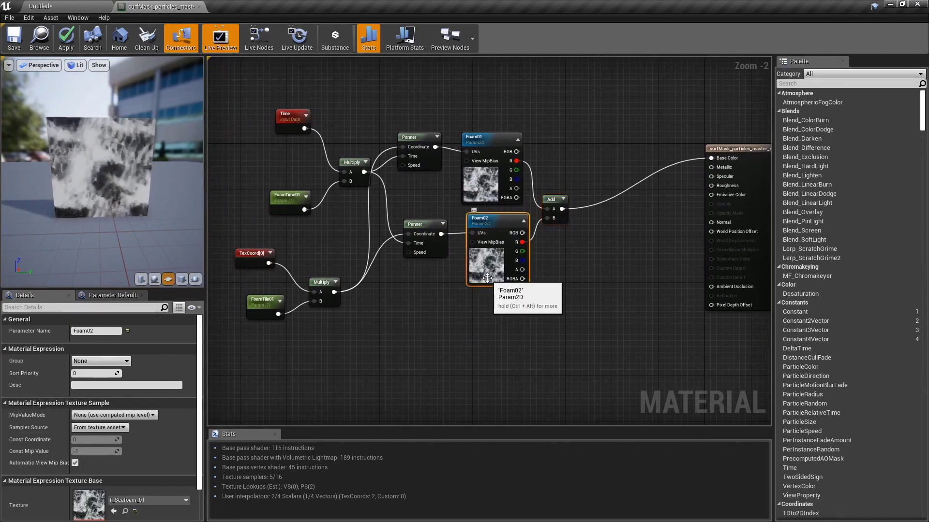
{"action": "key", "text": "ctrl+w"}
{"action": "left_click_drag", "start_coordinate": [500, 311], "coordinate": [477, 340]}
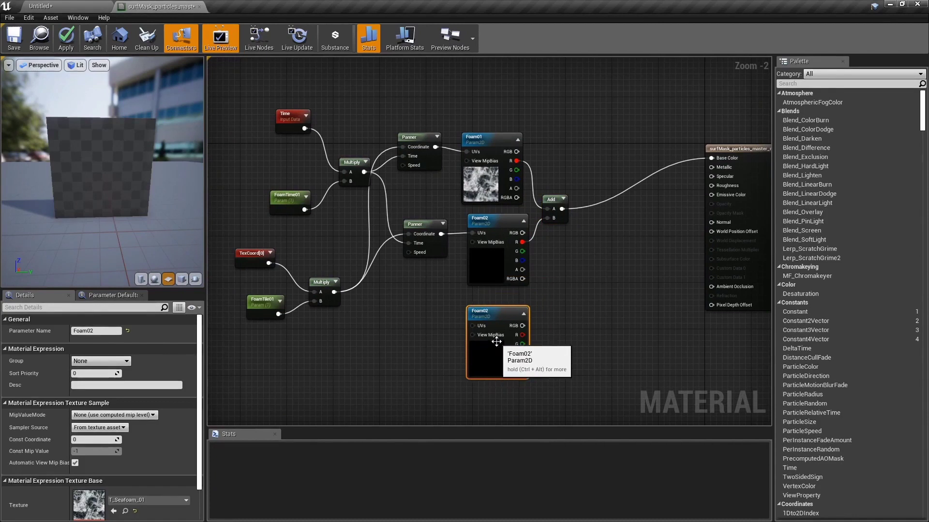
- Rename the duplicated Foam02 texture parameter as Foam03
{"action": "left_click", "coordinate": [105, 332]}
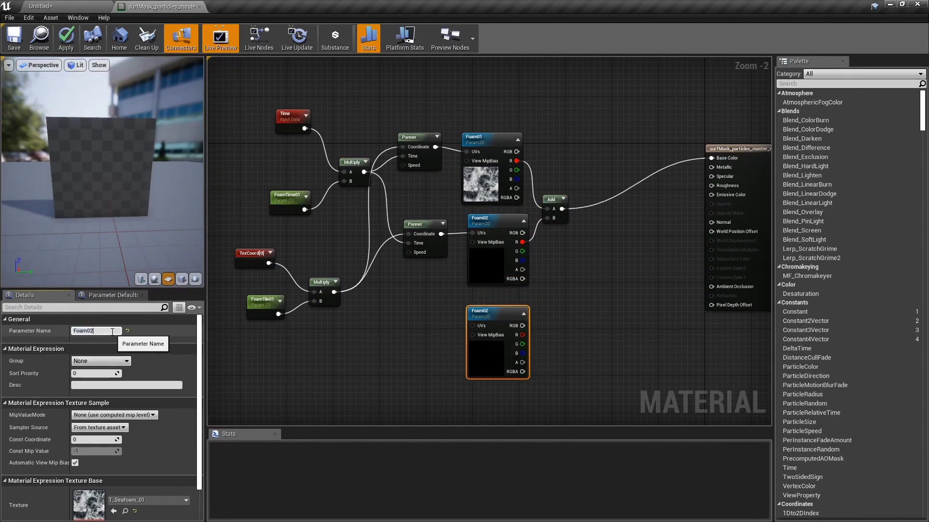
{"action": "key", "text": "BackSpace"}
{"action": "type", "text": "3"}
{"action": "key", "text": "Return"}
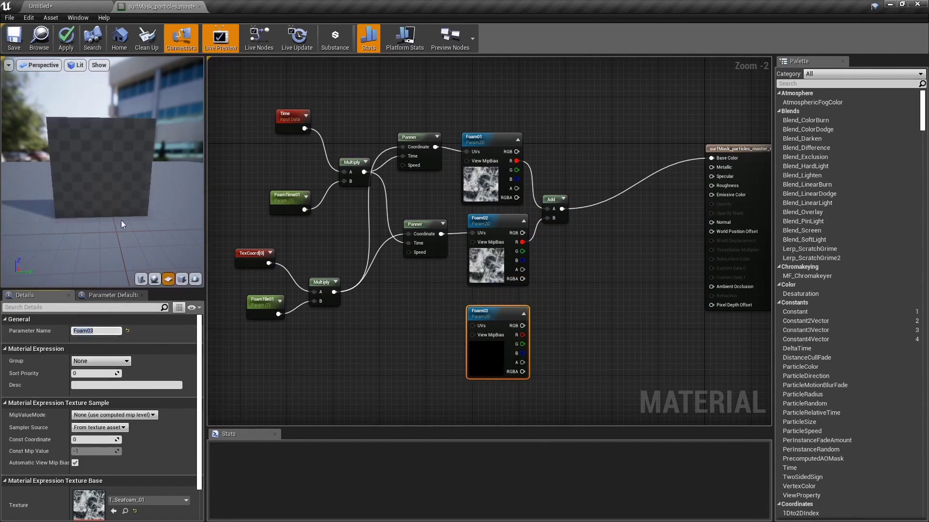
- Duplicate the Panner beside Foam02, place the copy next to Foam03, and connect it to Foam03's UVs
{"action": "left_click", "coordinate": [422, 224]}
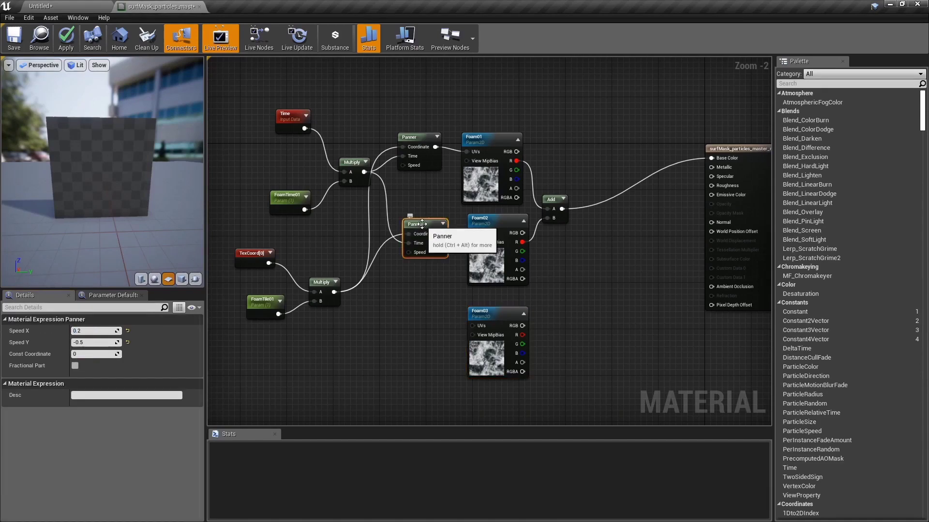
{"action": "key", "text": "ctrl+w"}
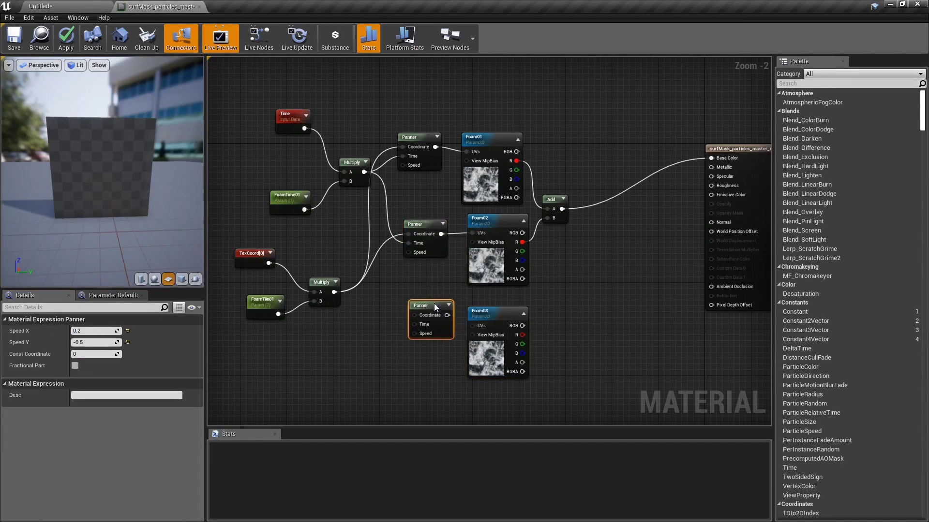
{"action": "left_click_drag", "start_coordinate": [445, 315], "coordinate": [473, 326]}
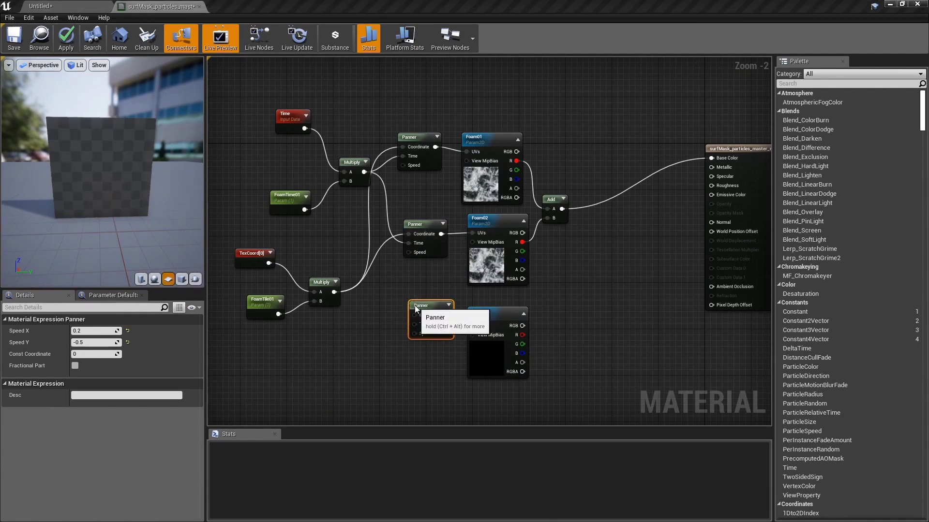
- Set the third Panner's Speed X to -0.3 and Speed Y to 0.2, and feed its Coordinate and Time from the existing Multiply nodes
{"action": "left_click", "coordinate": [104, 342]}
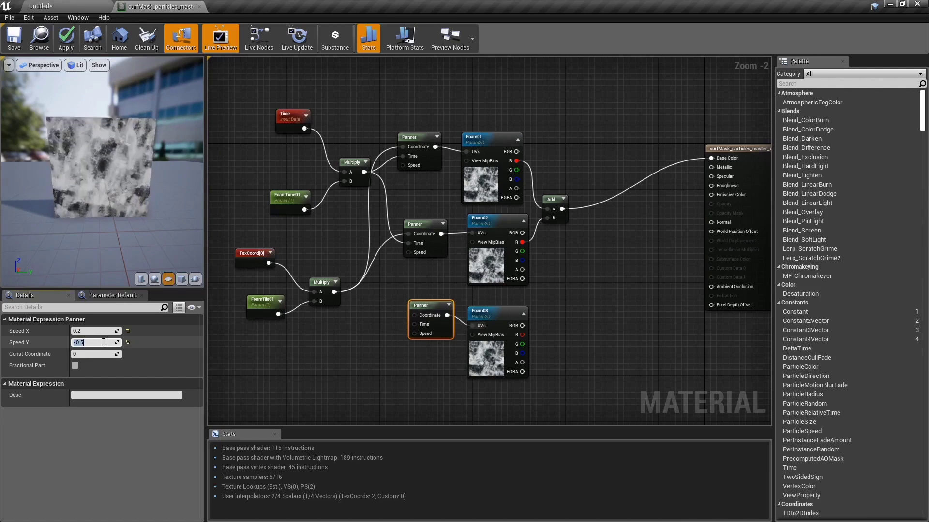
{"action": "type", "text": "0.2"}
{"action": "key", "text": "Return"}
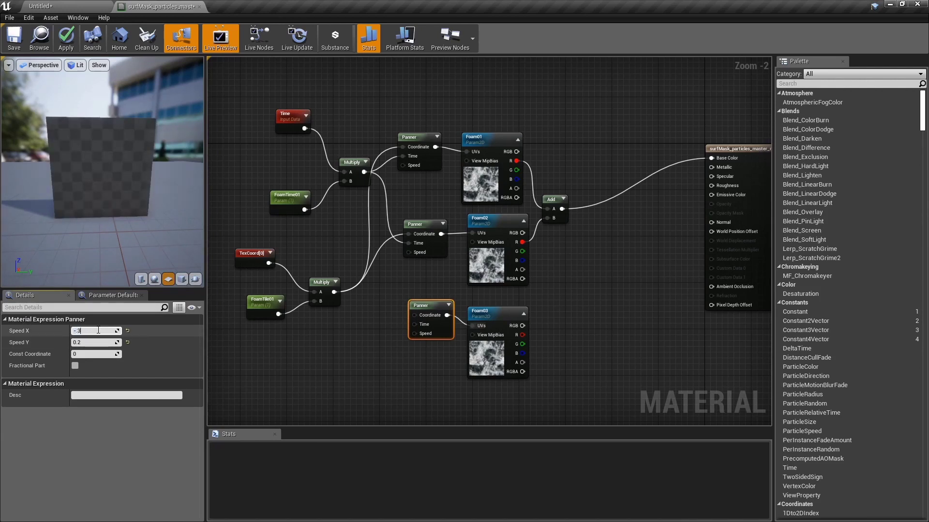
{"action": "left_click_drag", "start_coordinate": [333, 292], "coordinate": [422, 316]}
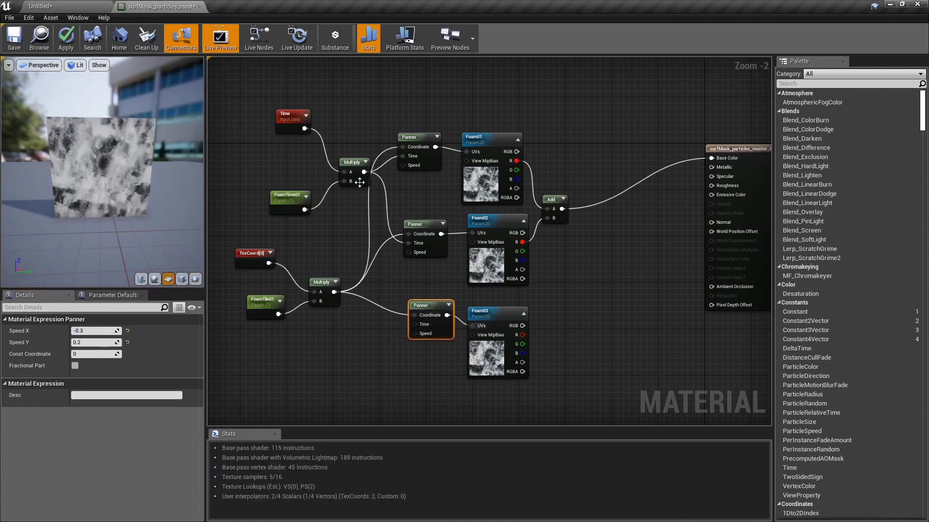
{"action": "left_click_drag", "start_coordinate": [364, 172], "coordinate": [421, 326]}
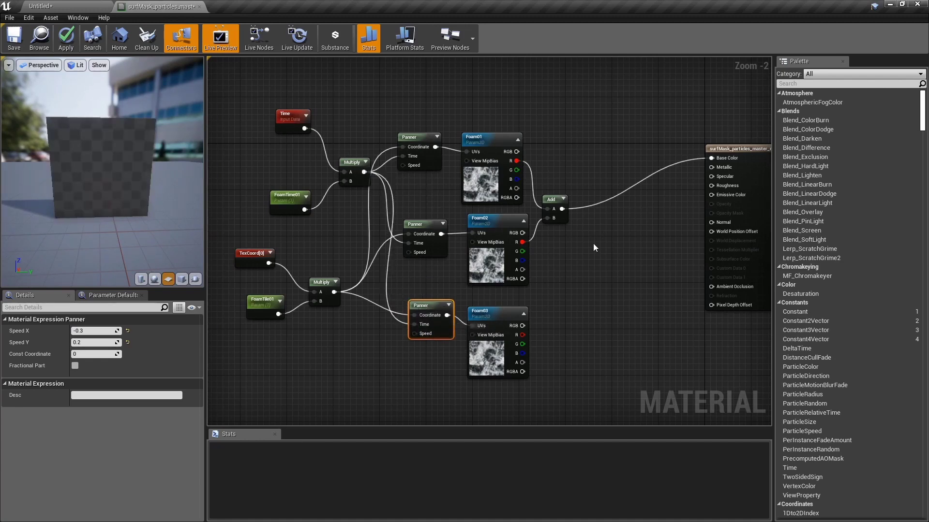
- Multiply the Add result by Foam03's R output in a new Multiply node and connect the product to Base Color
{"action": "left_click", "coordinate": [585, 238]}
{"action": "left_click_drag", "start_coordinate": [562, 209], "coordinate": [589, 257]}
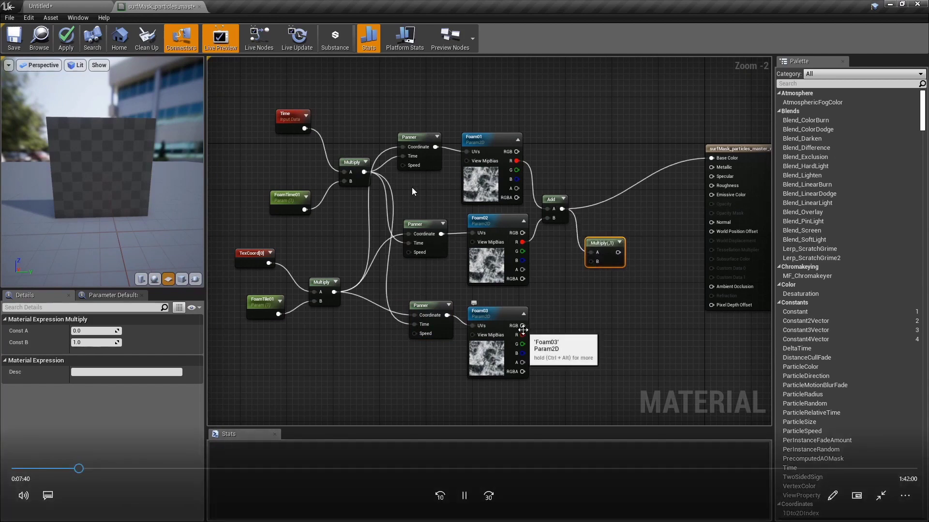
{"action": "left_click_drag", "start_coordinate": [523, 334], "coordinate": [712, 159]}
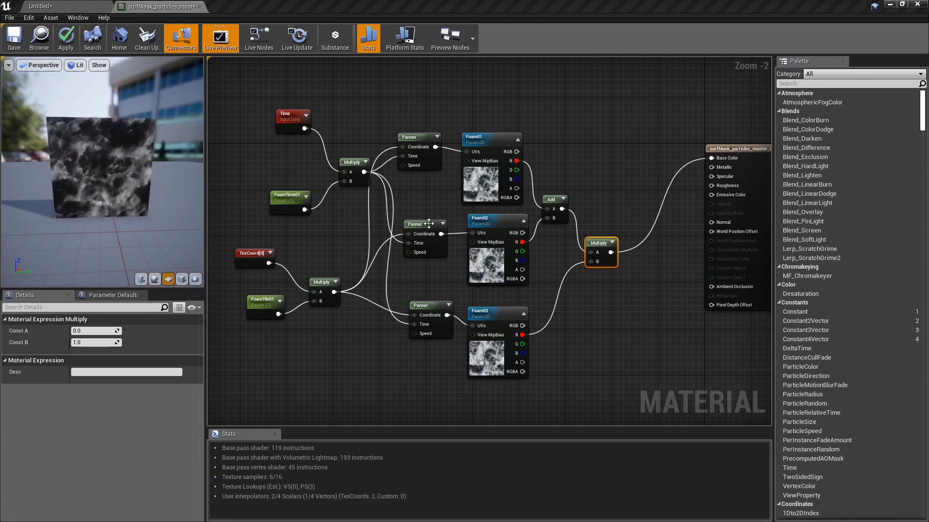
- Set the Speed Y of the Panner feeding Foam02 to 0.4
{"action": "left_click", "coordinate": [430, 238]}
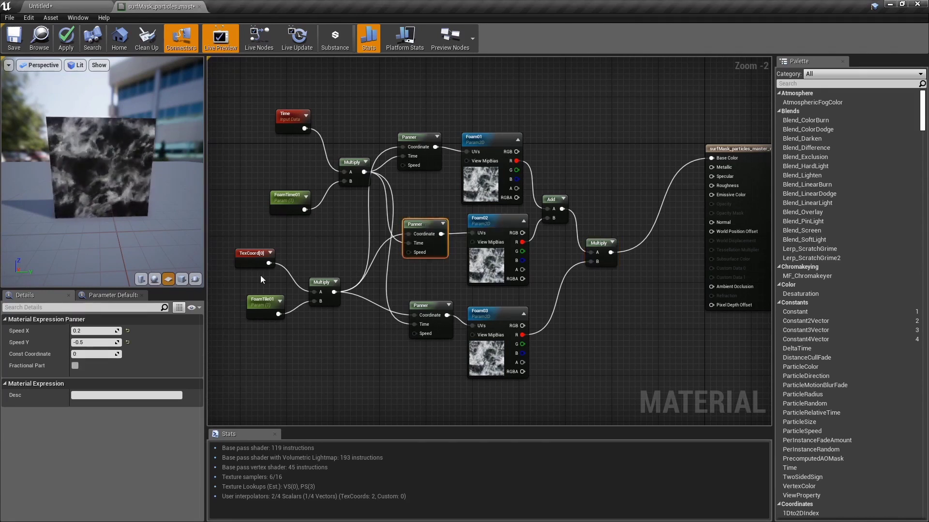
{"action": "left_click", "coordinate": [95, 343]}
{"action": "type", "text": "-4"}
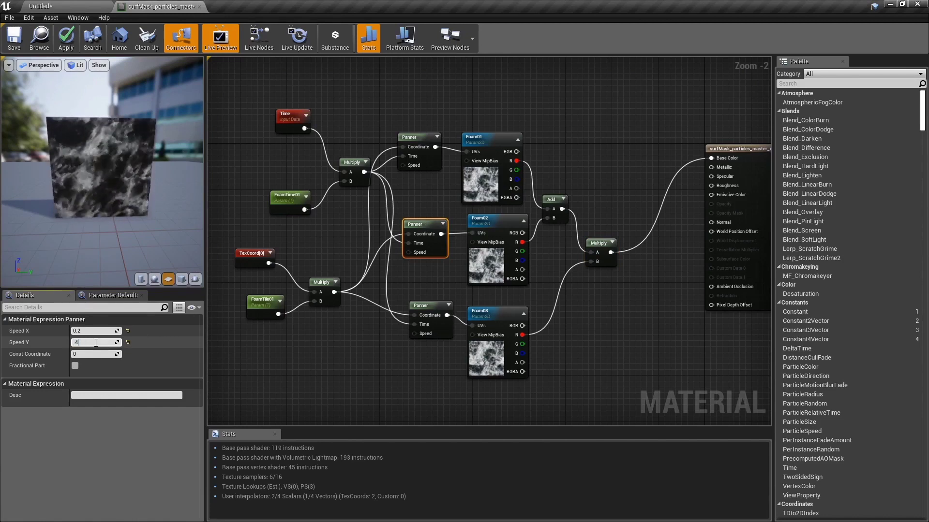
{"action": "key", "text": "Return"}
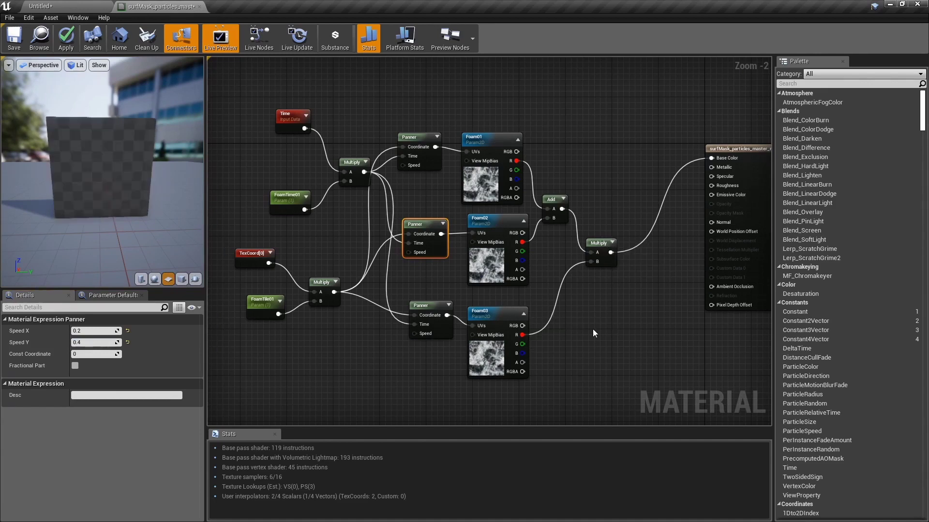
- Make room before the material result node and add a Power node whose Base is fed by the foam Multiply
{"action": "right_click_drag", "start_coordinate": [593, 329], "coordinate": [525, 270]}
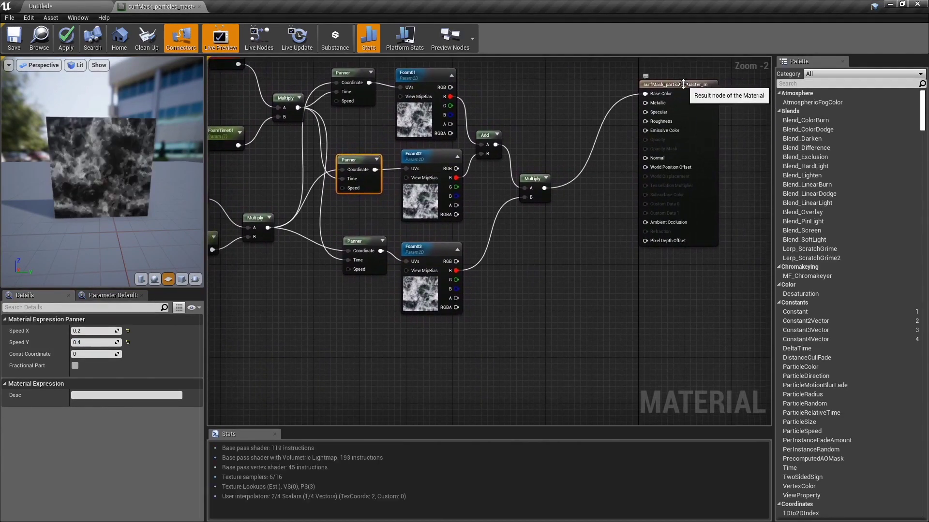
{"action": "left_click_drag", "start_coordinate": [699, 95], "coordinate": [740, 142]}
{"action": "right_click_drag", "start_coordinate": [558, 247], "coordinate": [523, 242]}
{"action": "right_click", "coordinate": [523, 242]}
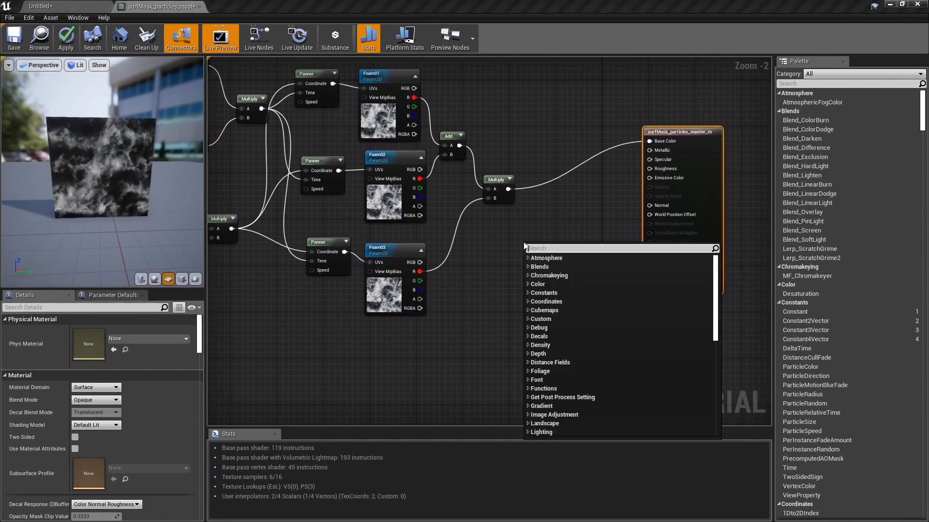
{"action": "type", "text": "power"}
{"action": "left_click", "coordinate": [547, 271]}
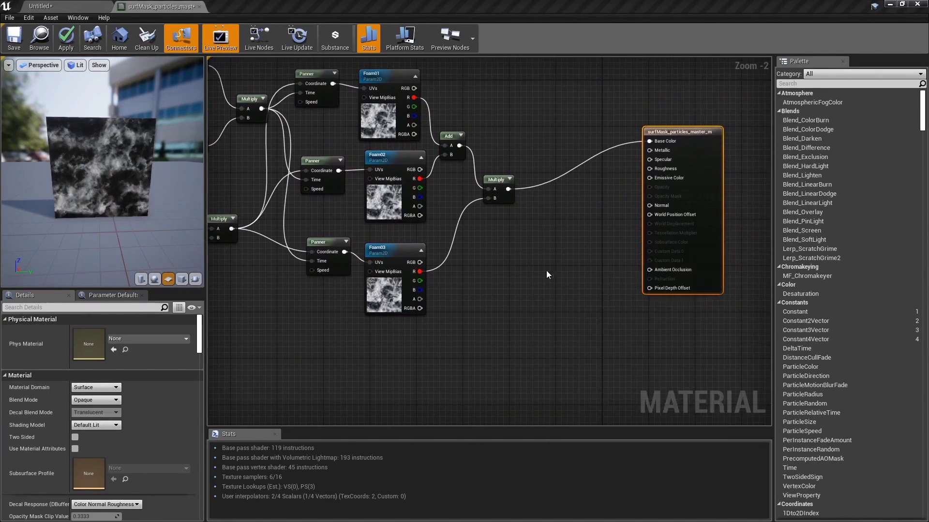
{"action": "left_click_drag", "start_coordinate": [507, 189], "coordinate": [536, 205]}
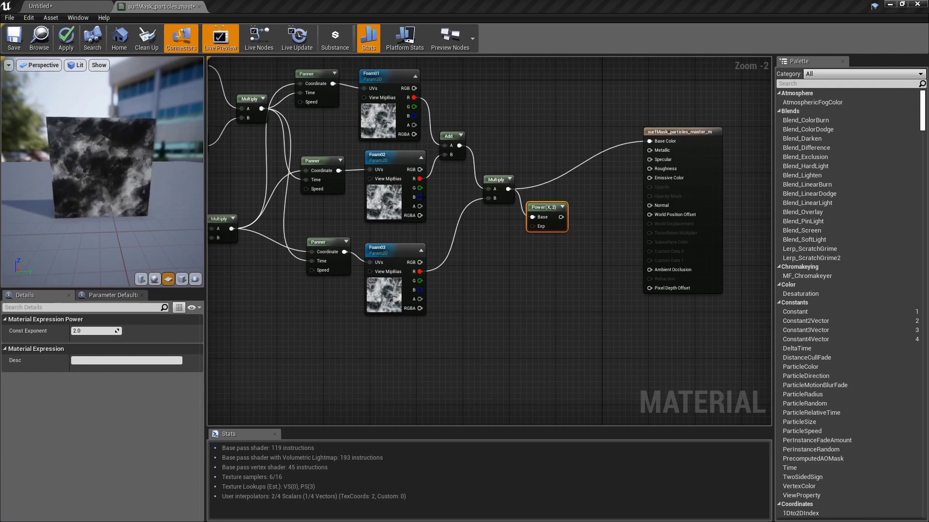
- Duplicate the Foam02 texture parameter and place the copy below Foam03
{"action": "left_click", "coordinate": [383, 209]}
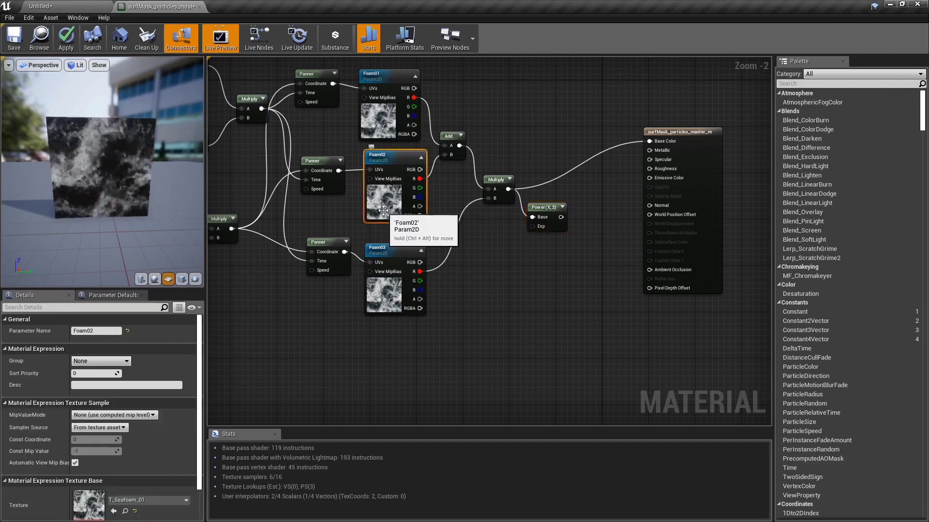
{"action": "key", "text": "ctrl+w"}
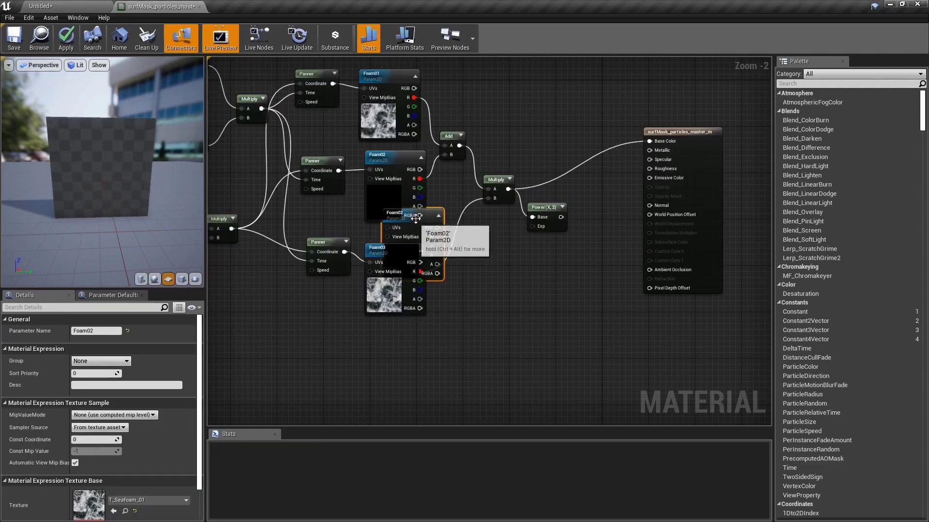
{"action": "left_click_drag", "start_coordinate": [411, 225], "coordinate": [411, 375]}
{"action": "right_click_drag", "start_coordinate": [373, 336], "coordinate": [489, 289]}
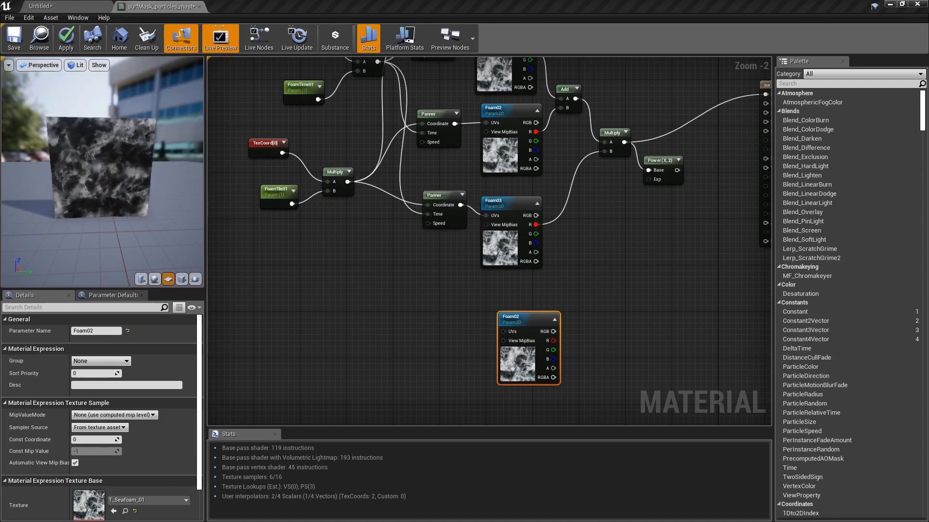
{"action": "left_click_drag", "start_coordinate": [518, 379], "coordinate": [494, 385]}
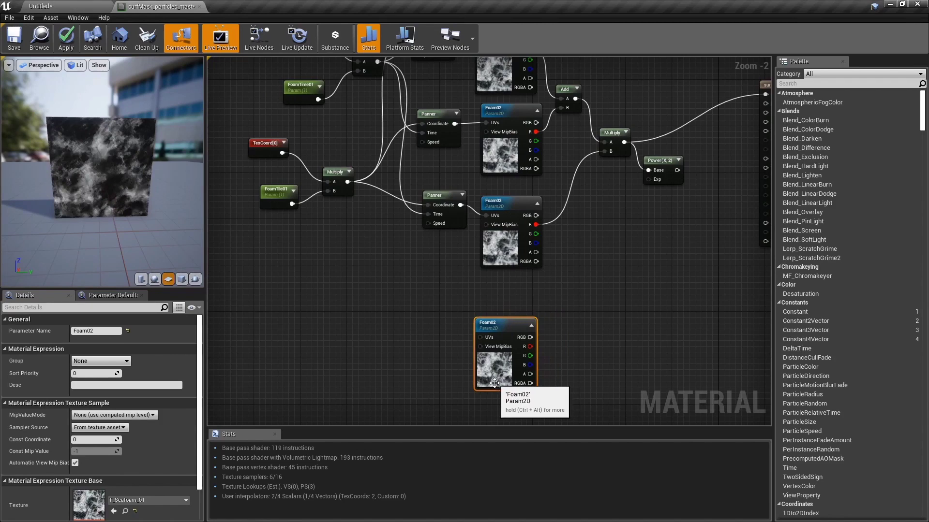
- Duplicate Foam03's Panner, place it beside the new Foam02 copy, and connect it to that copy's UVs
{"action": "left_click", "coordinate": [433, 197]}
{"action": "key", "text": "ctrl+w"}
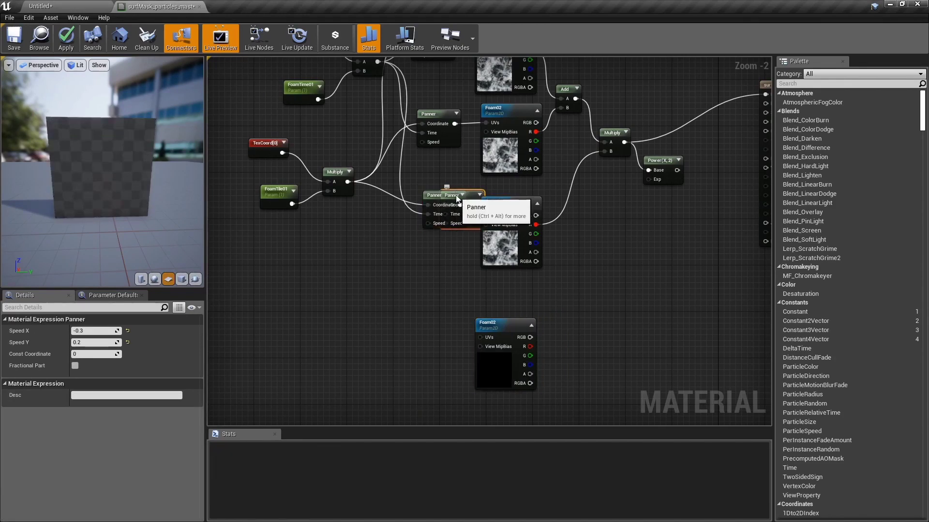
{"action": "left_click_drag", "start_coordinate": [457, 204], "coordinate": [480, 337]}
{"action": "right_click_drag", "start_coordinate": [482, 338], "coordinate": [600, 368]}
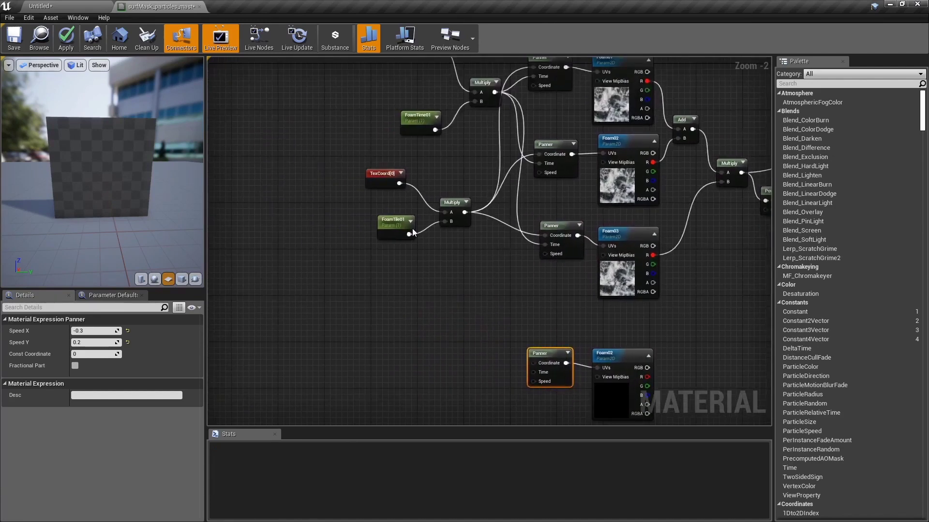
- Copy the Time, FoamTime01, TexCoord, FoamTile01 and both Multiply nodes and paste them beside the new Panner
{"action": "right_click_drag", "start_coordinate": [412, 232], "coordinate": [418, 304]}
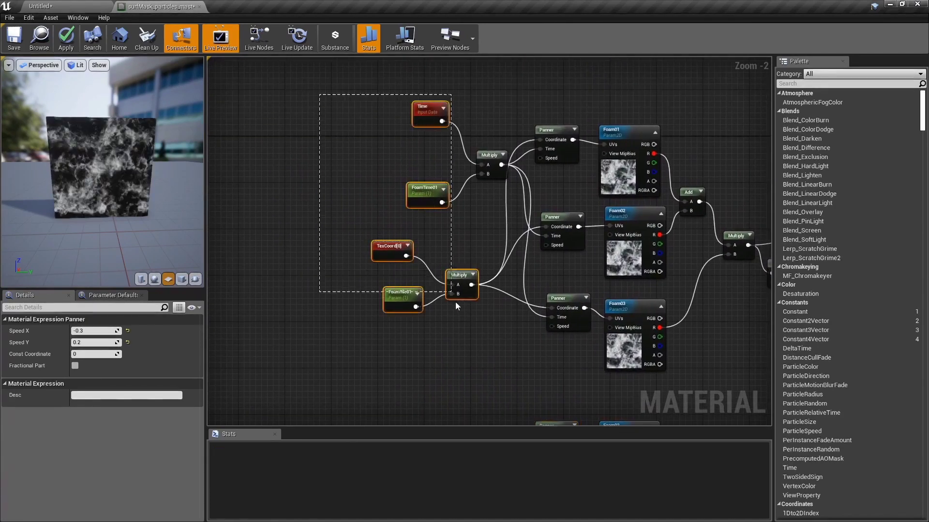
{"action": "left_click_drag", "start_coordinate": [495, 327], "coordinate": [394, 407]}
{"action": "key", "text": "ctrl+c"}
{"action": "key", "text": "ctrl+v"}
- Rename the pasted scalar parameters as FoamTime02 and FoamTile02
{"action": "left_click", "coordinate": [394, 407]}
{"action": "left_click", "coordinate": [116, 331]}
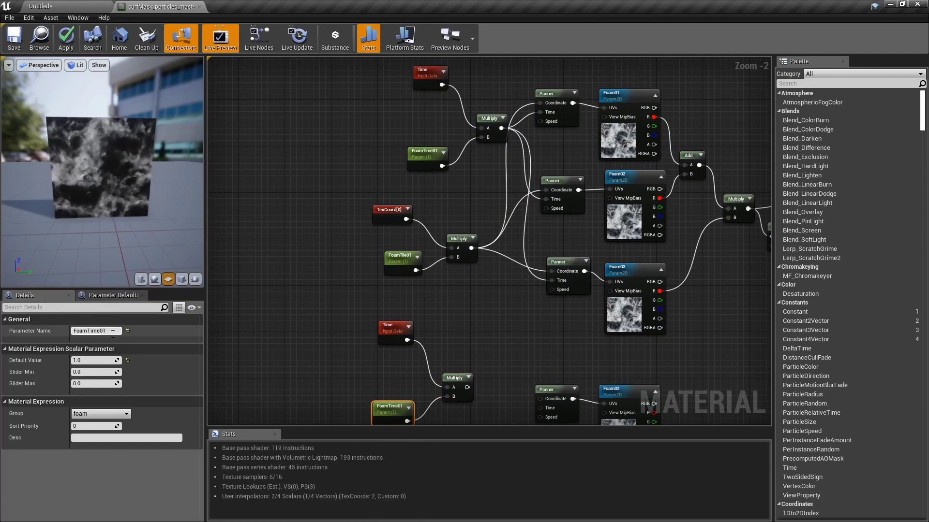
{"action": "key", "text": "BackSpace"}
{"action": "type", "text": "2"}
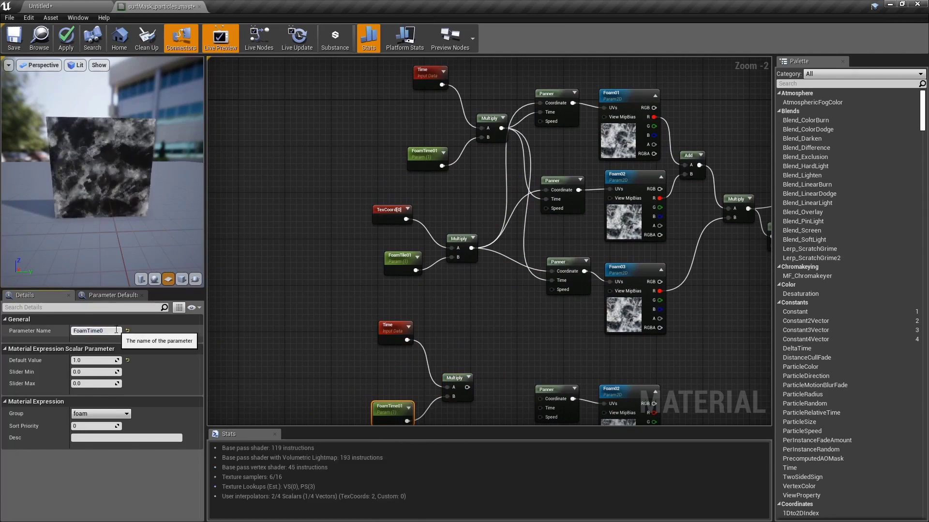
{"action": "key", "text": "Return"}
{"action": "right_click_drag", "start_coordinate": [287, 364], "coordinate": [299, 190]}
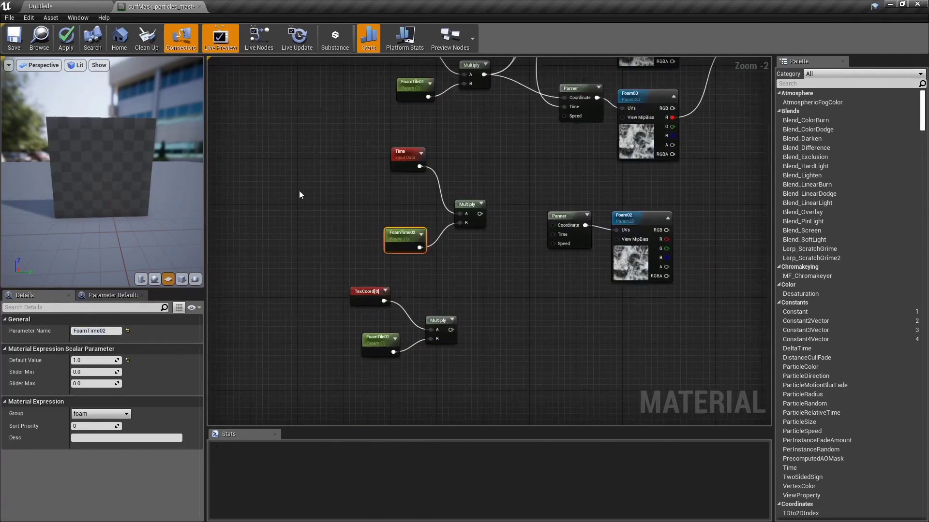
{"action": "left_click", "coordinate": [373, 347]}
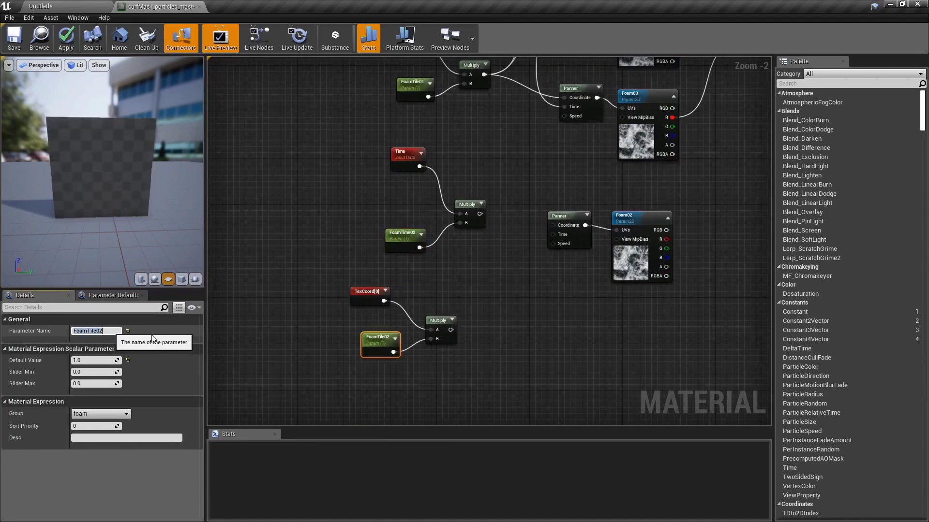
{"action": "key", "text": "Return"}
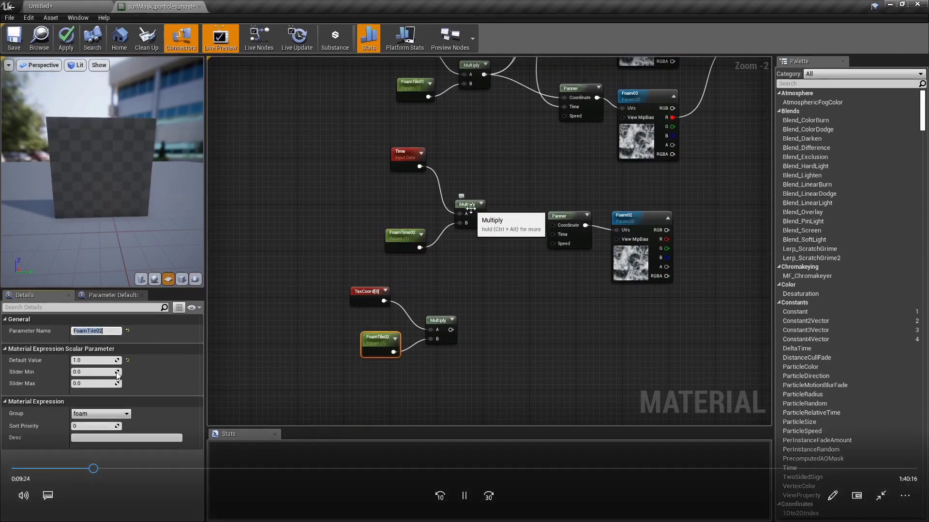
- Feed the new Panner's Time and Coordinate from the pasted Multiply nodes, and route its texture's R through Power's Exp into Base Color
{"action": "left_click_drag", "start_coordinate": [479, 214], "coordinate": [552, 226]}
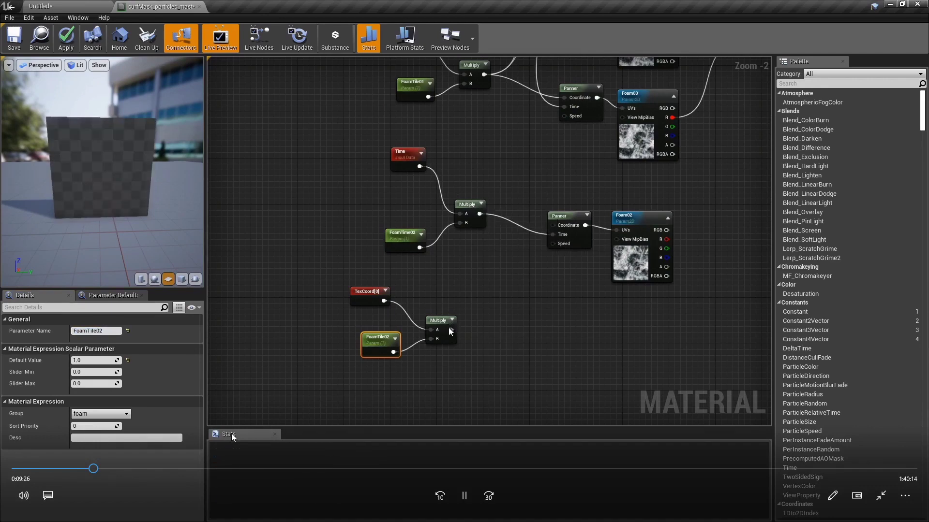
{"action": "left_click_drag", "start_coordinate": [450, 330], "coordinate": [562, 223]}
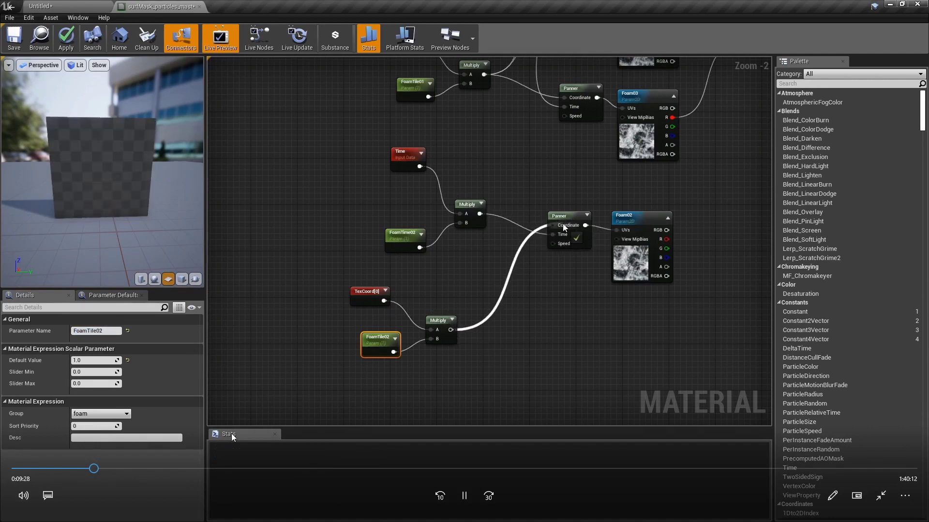
{"action": "right_click_drag", "start_coordinate": [612, 185], "coordinate": [431, 301]}
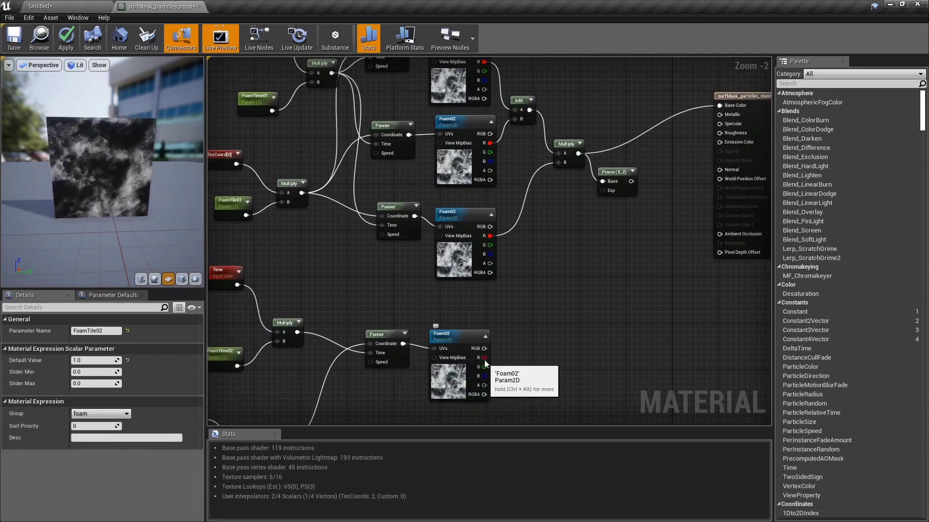
{"action": "left_click_drag", "start_coordinate": [484, 358], "coordinate": [721, 106]}
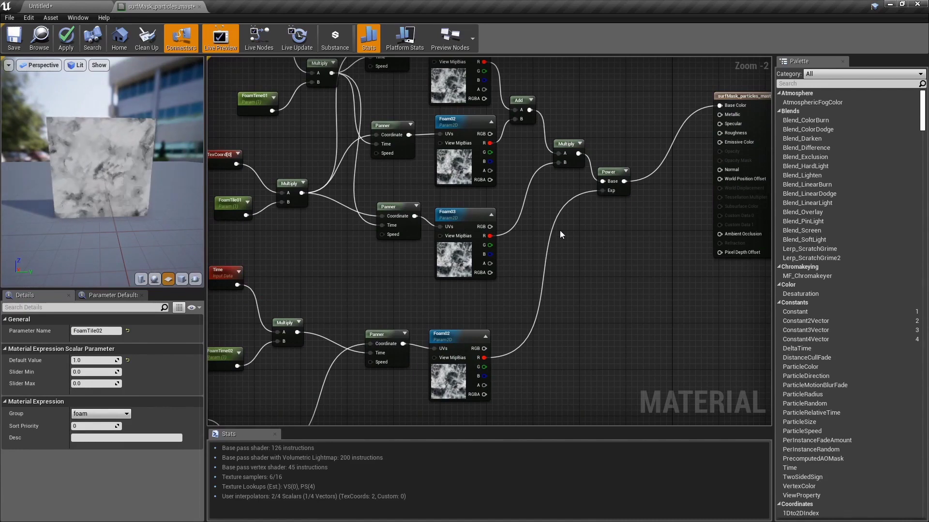
- Duplicate the lower Foam02 texture and its Panner, and place both copies directly below the originals
{"action": "right_click_drag", "start_coordinate": [567, 317], "coordinate": [605, 172]}
{"action": "left_click", "coordinate": [486, 231]}
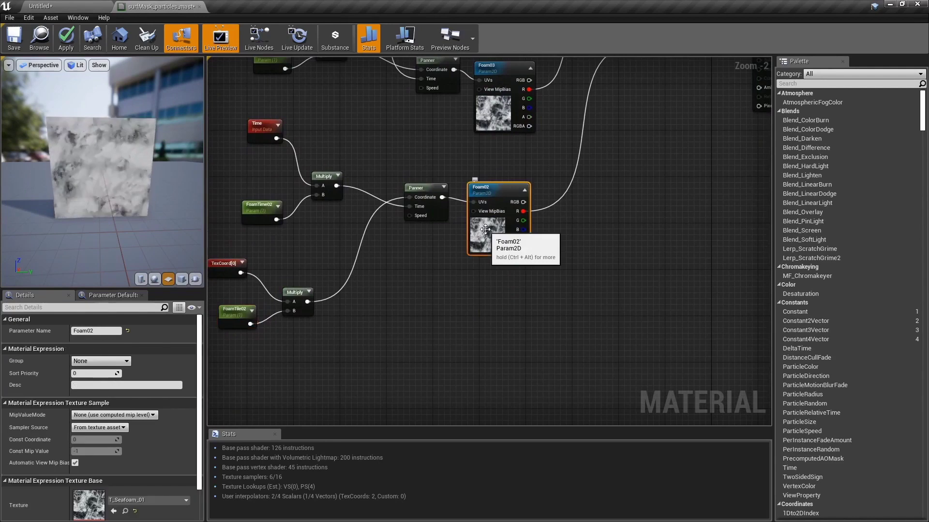
{"action": "key", "text": "ctrl+w"}
{"action": "left_click_drag", "start_coordinate": [506, 278], "coordinate": [488, 313]}
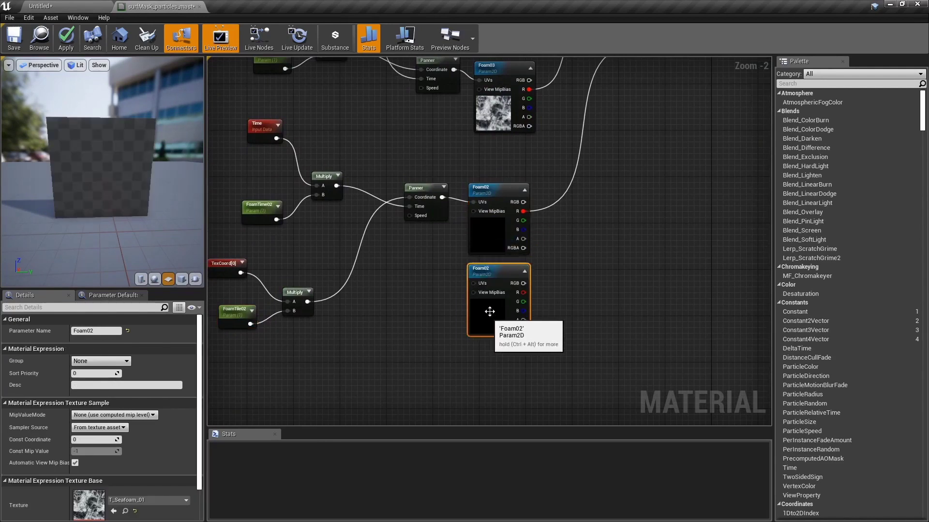
{"action": "left_click", "coordinate": [426, 187]}
{"action": "key", "text": "ctrl+w"}
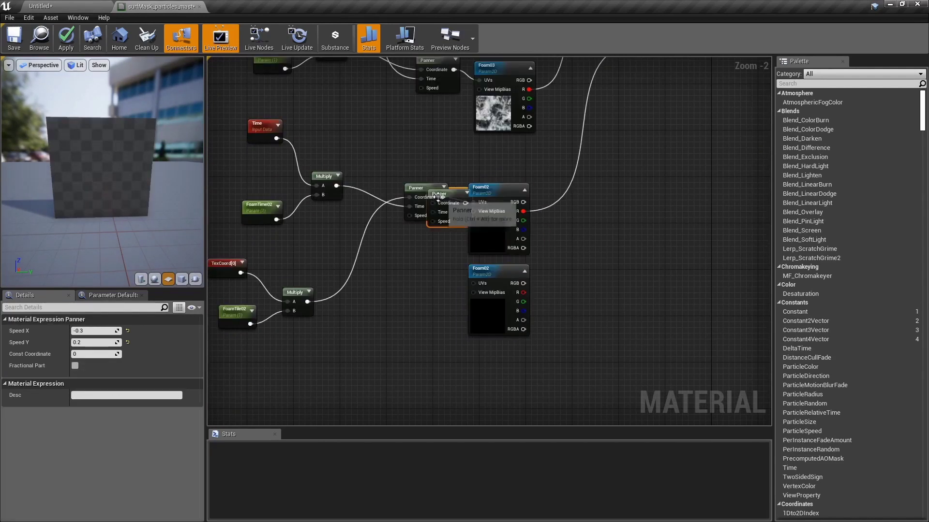
{"action": "left_click_drag", "start_coordinate": [462, 203], "coordinate": [425, 265]}
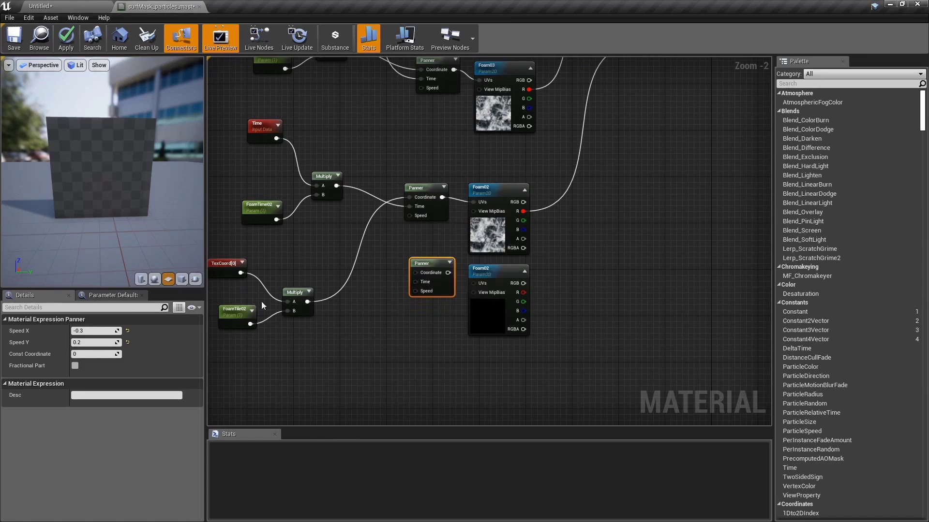
- Set the duplicated Panner's Speed X to 0.5 and Speed Y to -0.3
{"action": "left_click", "coordinate": [88, 332]}
{"action": "type", "text": "0.5"}
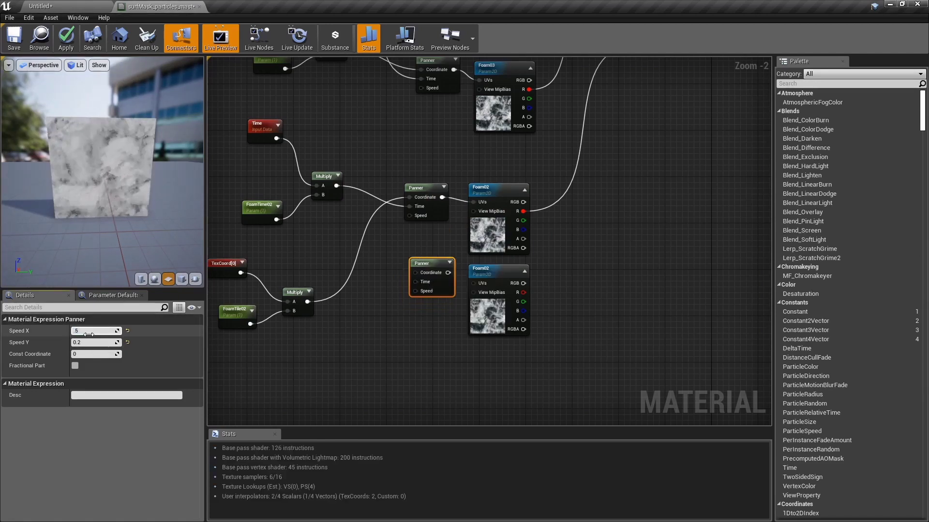
{"action": "left_click", "coordinate": [91, 341]}
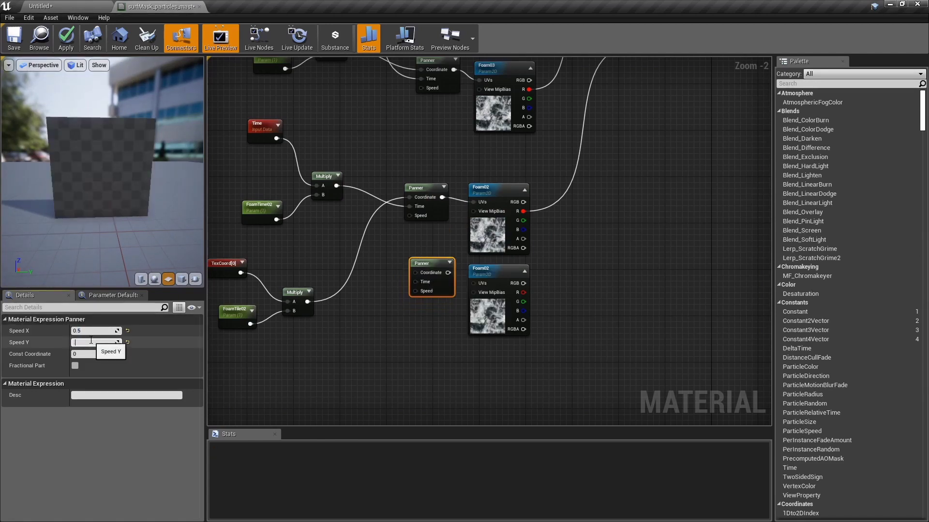
{"action": "type", "text": "-"}
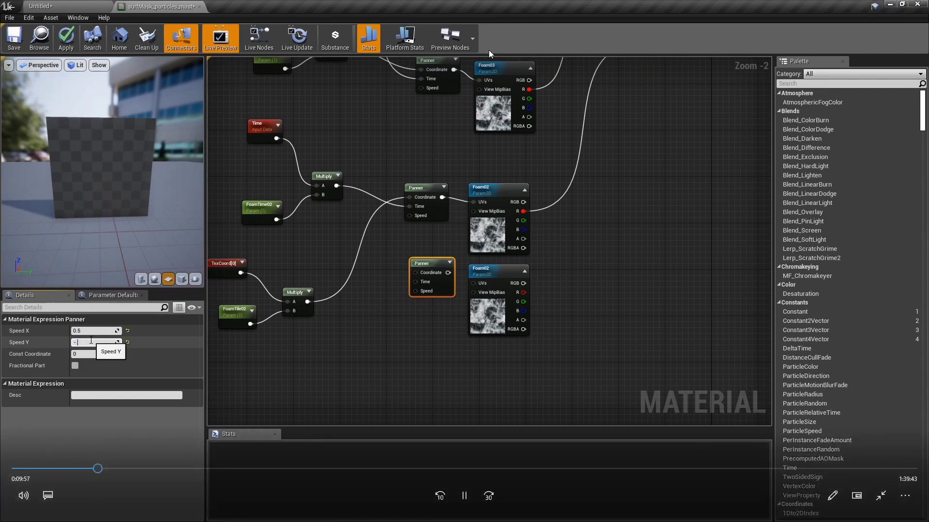
{"action": "type", "text": "0.3"}
{"action": "key", "text": "Return"}
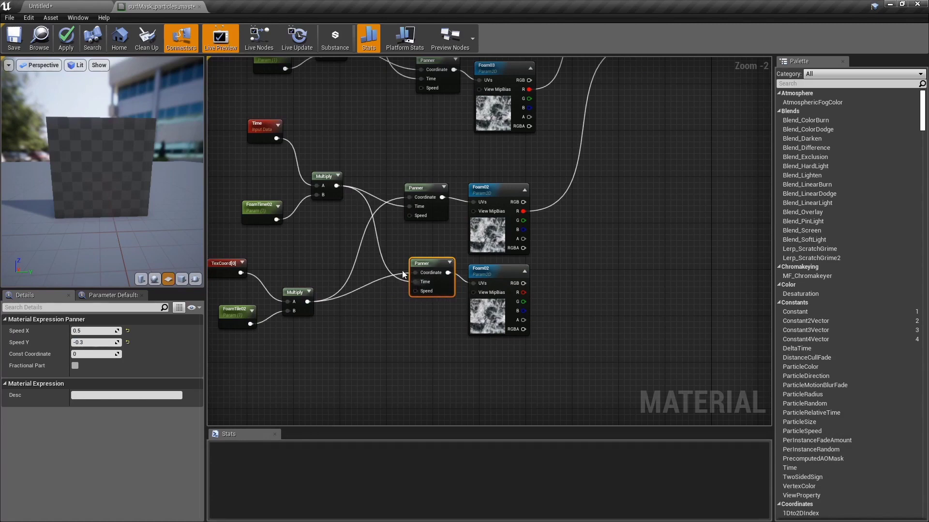
- Multiply the R outputs of the two lower Foam02 textures and feed the result into Power's Exp
{"action": "right_click_drag", "start_coordinate": [536, 310], "coordinate": [502, 323]}
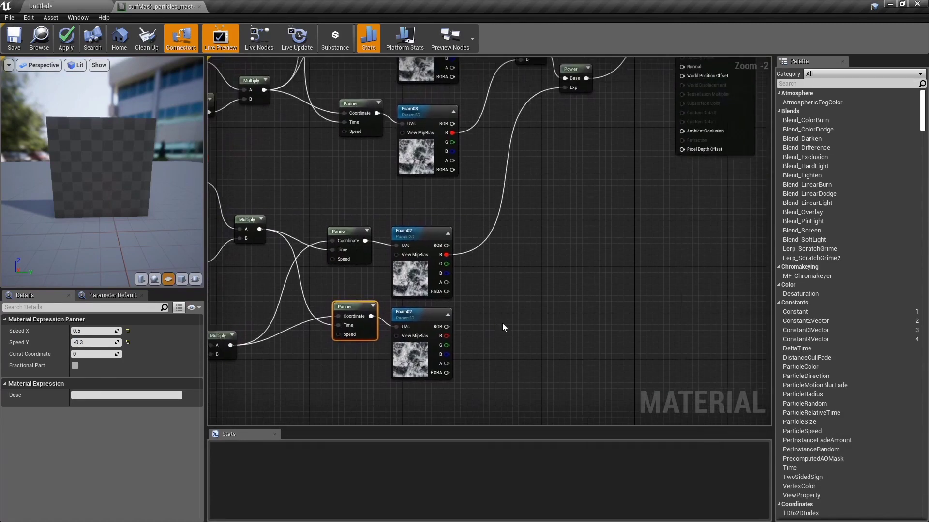
{"action": "left_click", "coordinate": [471, 291]}
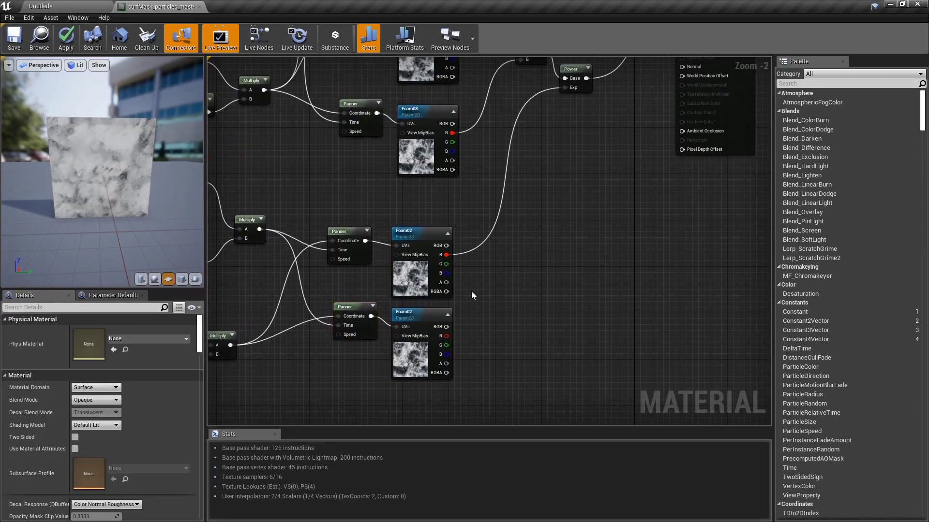
{"action": "left_click", "coordinate": [471, 291]}
{"action": "left_click_drag", "start_coordinate": [446, 254], "coordinate": [478, 305]}
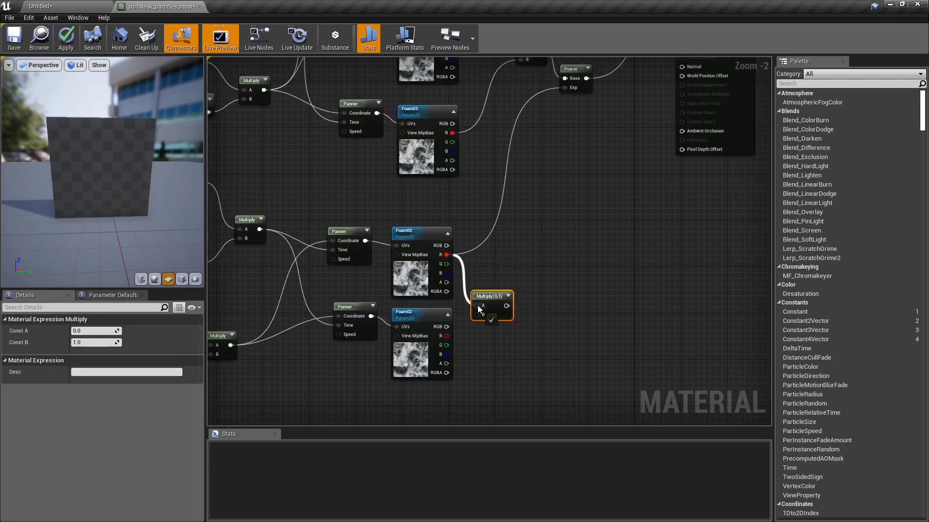
{"action": "left_click_drag", "start_coordinate": [444, 339], "coordinate": [566, 87]}
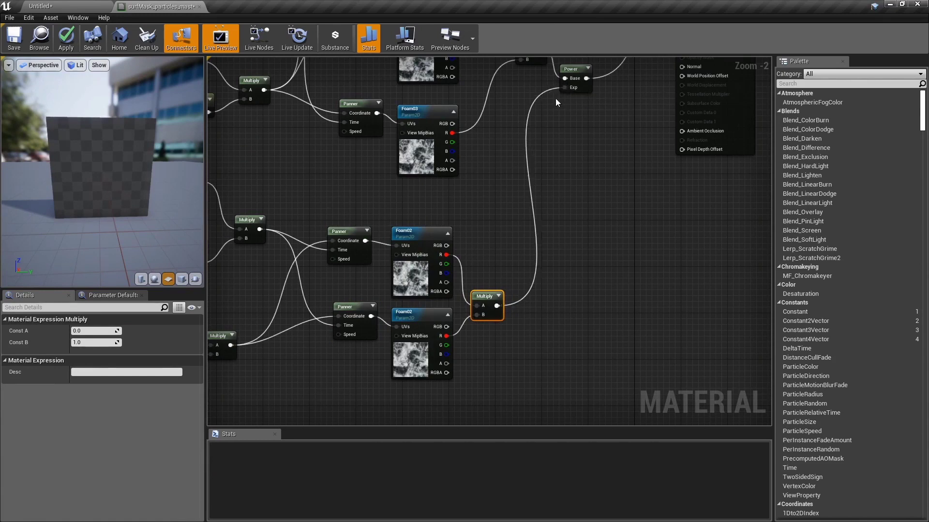
- Add a Lerp node below Power and connect the lower foam textures' Multiply output to its Alpha
{"action": "right_click_drag", "start_coordinate": [566, 244], "coordinate": [468, 385]}
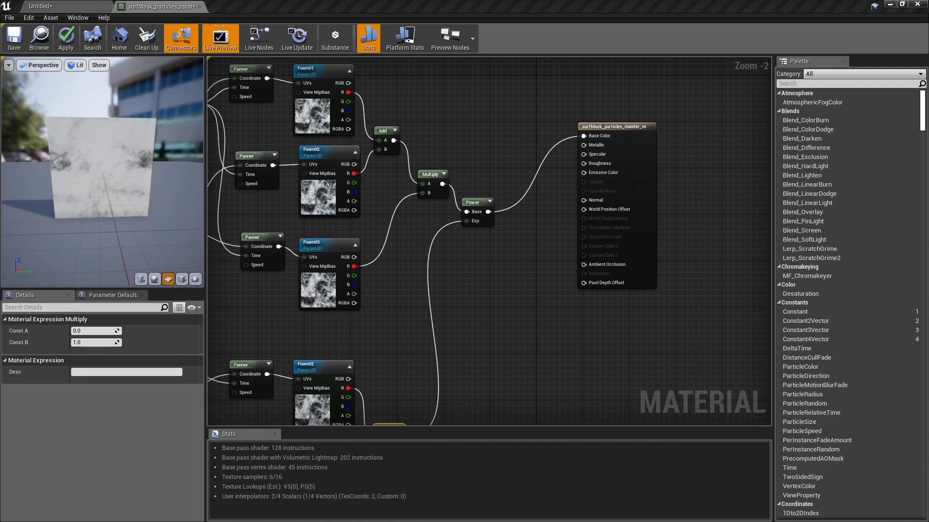
{"action": "right_click_drag", "start_coordinate": [475, 294], "coordinate": [510, 245]}
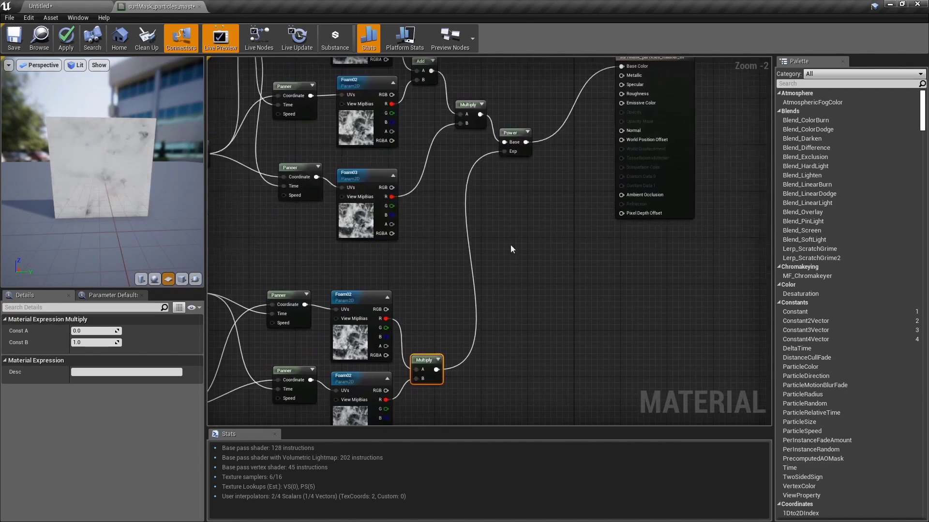
{"action": "left_click", "coordinate": [509, 273]}
{"action": "left_click", "coordinate": [494, 267]}
{"action": "left_click_drag", "start_coordinate": [437, 369], "coordinate": [498, 300]}
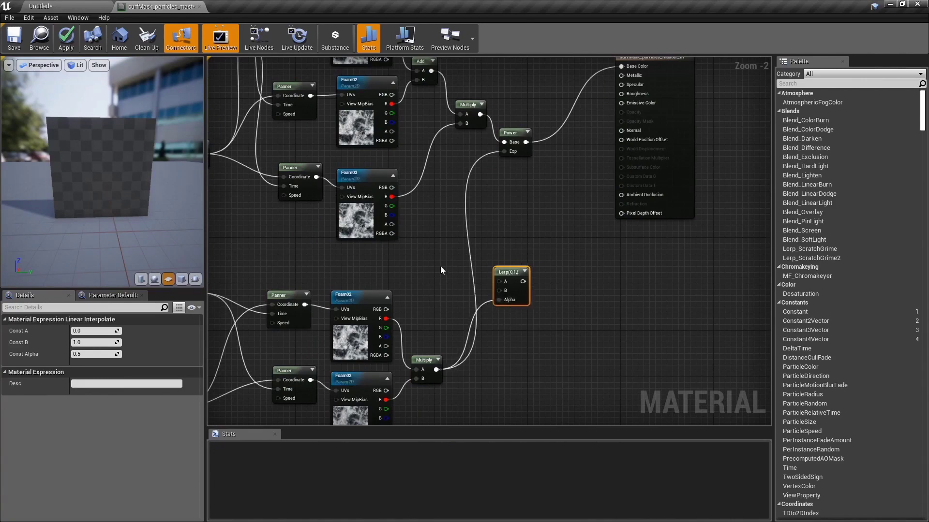
- Add a Constant beside the Lerp, convert it to a parameter and name it Contrast01
{"action": "left_click", "coordinate": [441, 267]}
{"action": "left_click", "coordinate": [446, 256]}
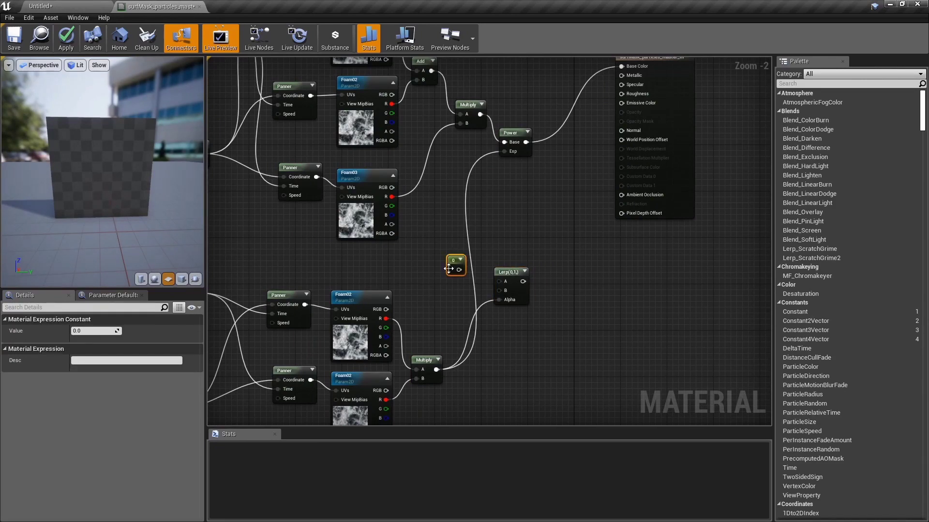
{"action": "right_click", "coordinate": [452, 264]}
{"action": "left_click", "coordinate": [484, 270]}
{"action": "left_click", "coordinate": [106, 330]}
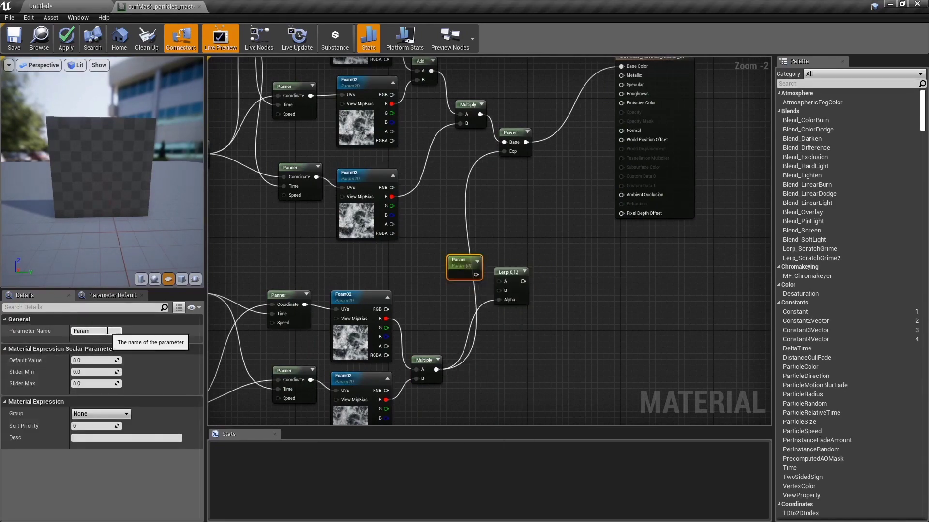
{"action": "type", "text": "C"}
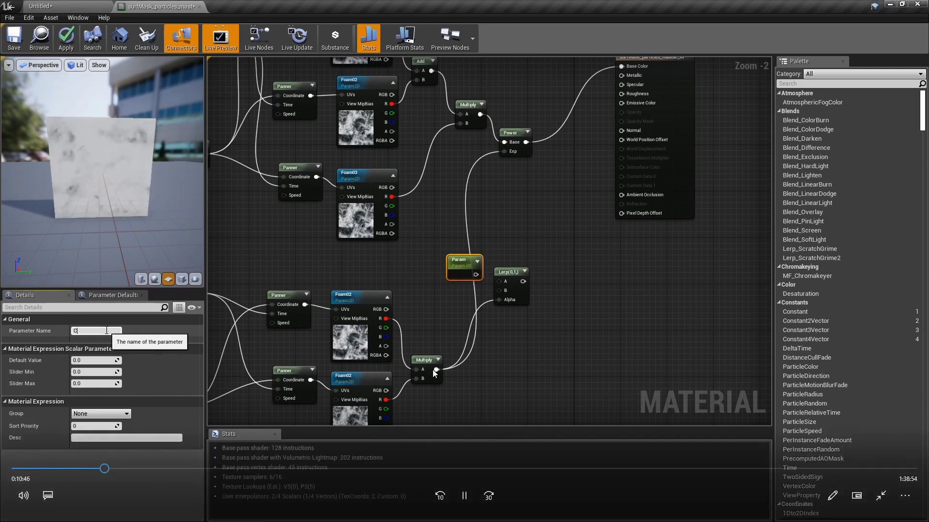
{"action": "type", "text": "ontrast01"}
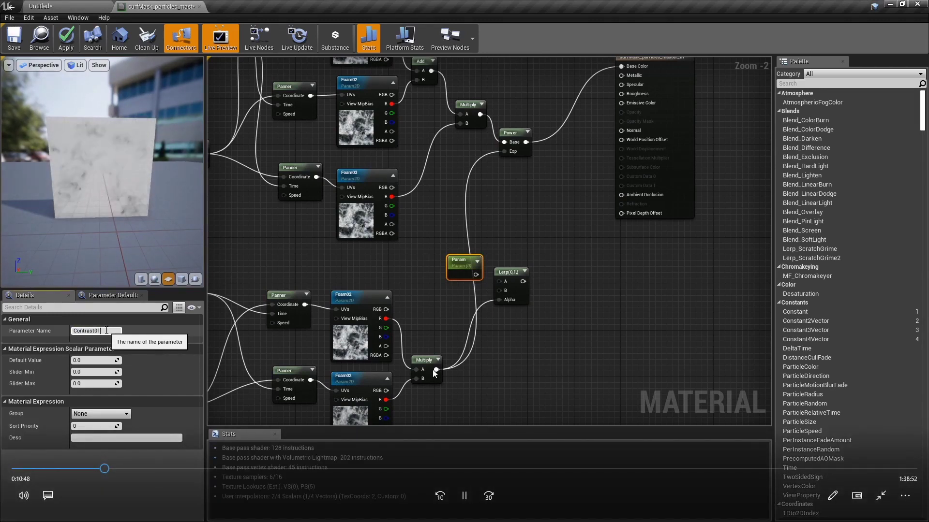
{"action": "key", "text": "Return"}
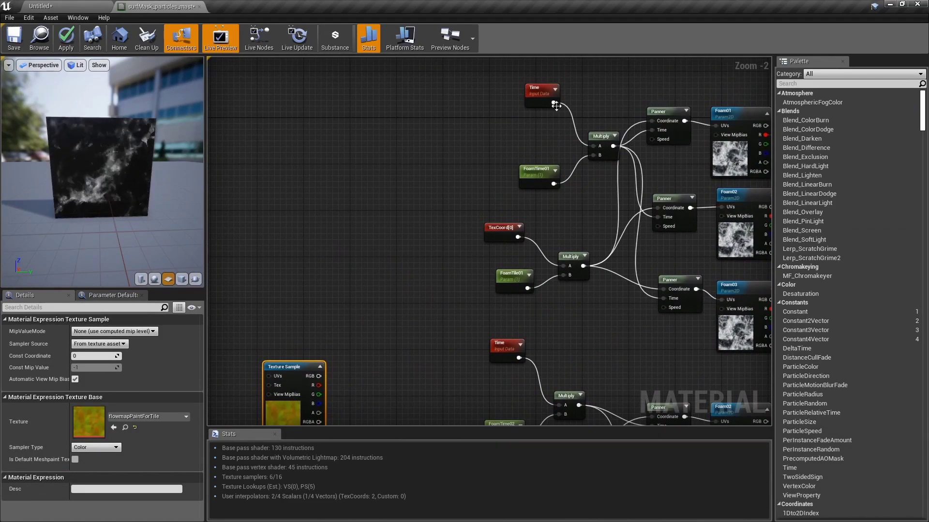
- Copy Foam01's Panner with its Time, TexCoord, parameter and Multiply nodes, paste them before the flow map Texture Sample, and connect the Panner to its UVs
{"action": "left_click_drag", "start_coordinate": [463, 73], "coordinate": [625, 273]}
{"action": "left_click", "coordinate": [678, 120], "text": "shift"}
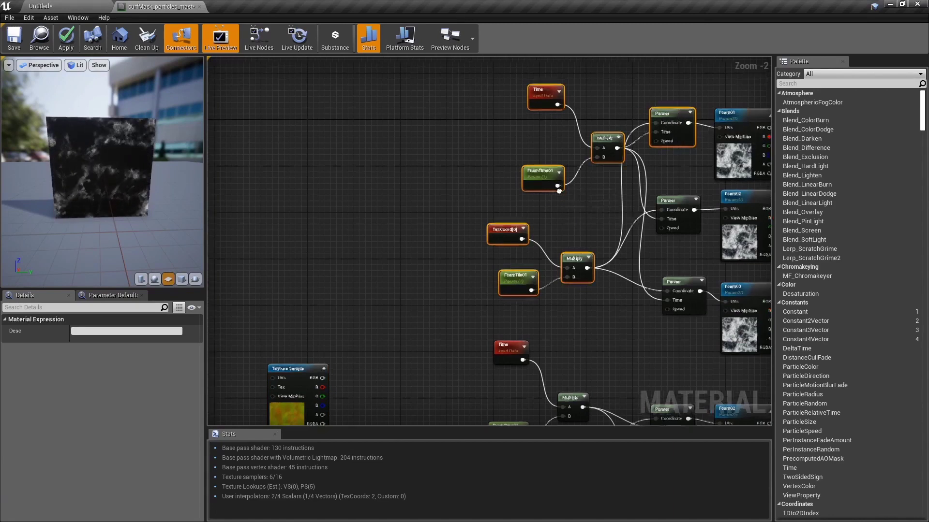
{"action": "mouse_move", "coordinate": [362, 290]}
{"action": "right_mouse_down"}
{"action": "mouse_move", "coordinate": [628, 215]}
{"action": "mouse_move", "coordinate": [696, 214]}
{"action": "mouse_move", "coordinate": [746, 180]}
{"action": "mouse_move", "coordinate": [354, 294]}
{"action": "right_mouse_up"}
{"action": "key", "text": "ctrl+x"}
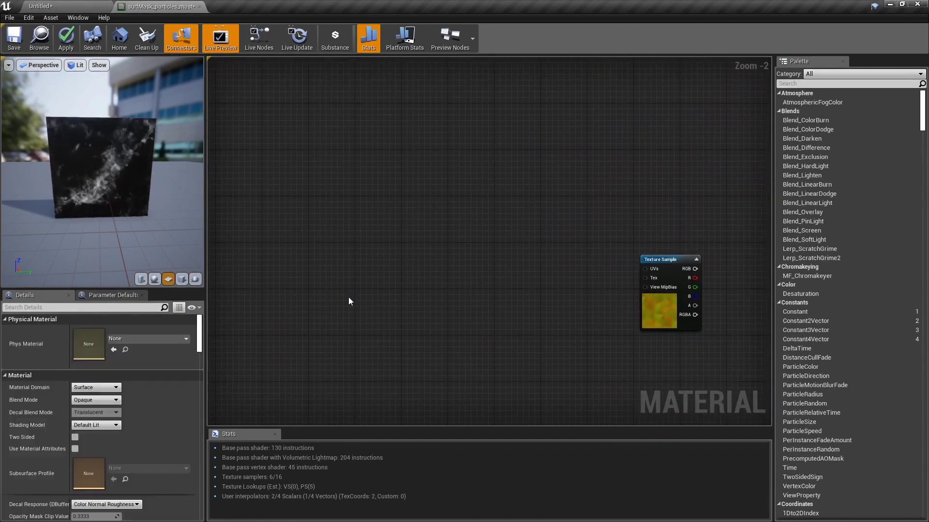
{"action": "key", "text": "ctrl+v"}
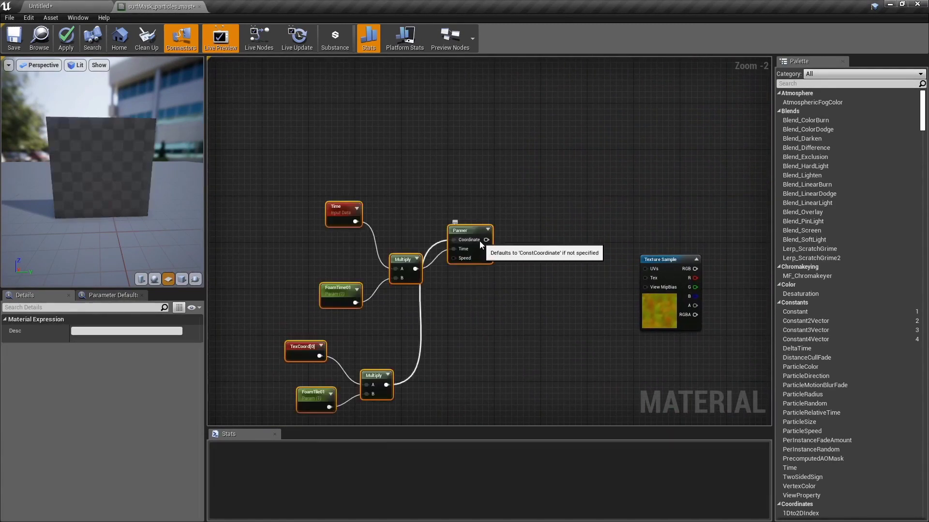
{"action": "left_click_drag", "start_coordinate": [486, 240], "coordinate": [648, 268]}
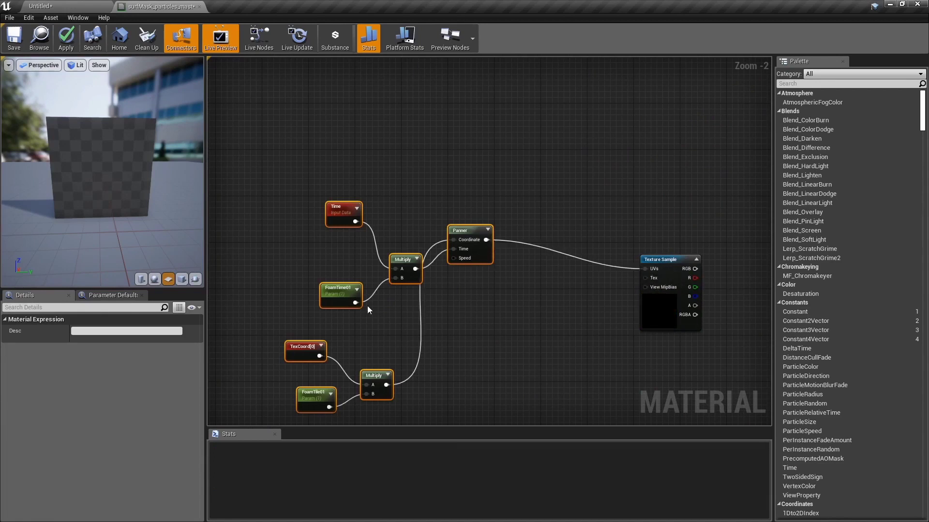
- Rename the pasted FoamTime01 and FoamTile01 parameters as flowTime01 and flowTile01
{"action": "left_click", "coordinate": [325, 291]}
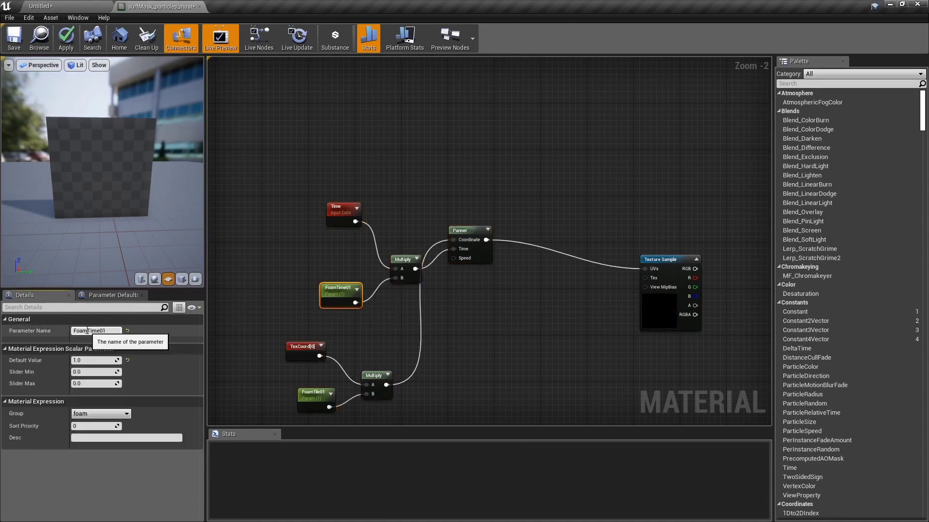
{"action": "left_click_drag", "start_coordinate": [88, 331], "coordinate": [40, 330]}
{"action": "type", "text": "flo"}
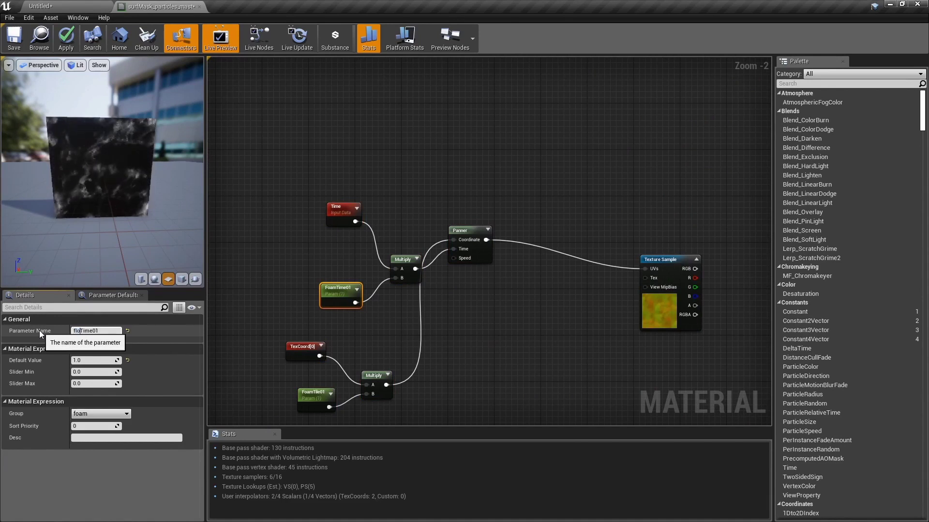
{"action": "type", "text": "w"}
{"action": "key", "text": "Return"}
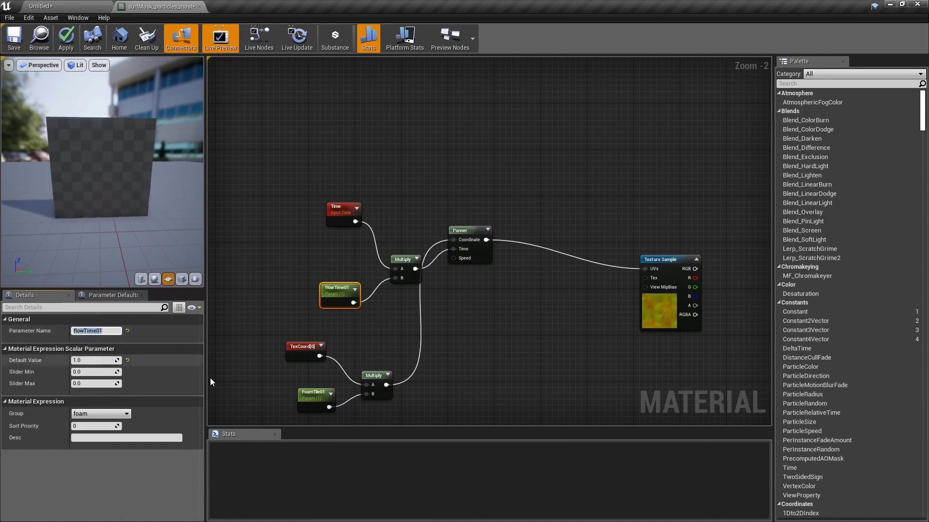
{"action": "left_click", "coordinate": [309, 399]}
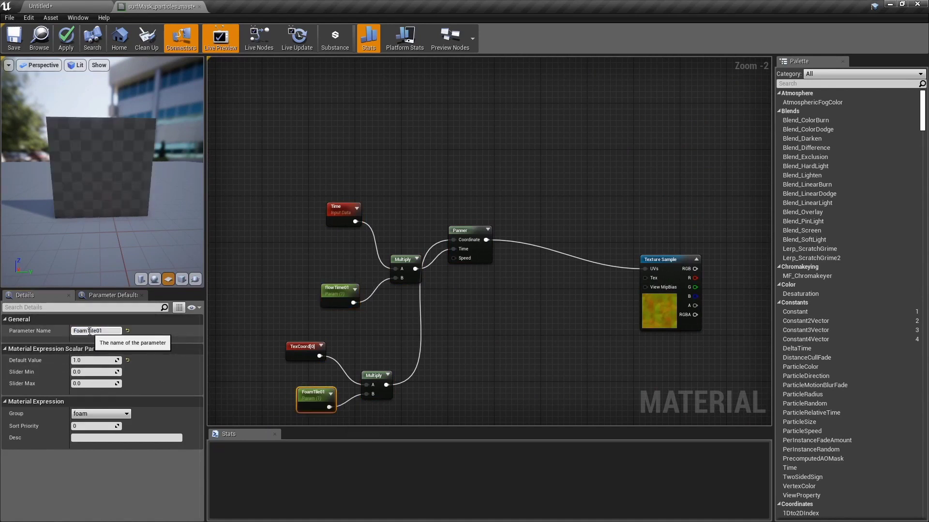
{"action": "type", "text": "flow"}
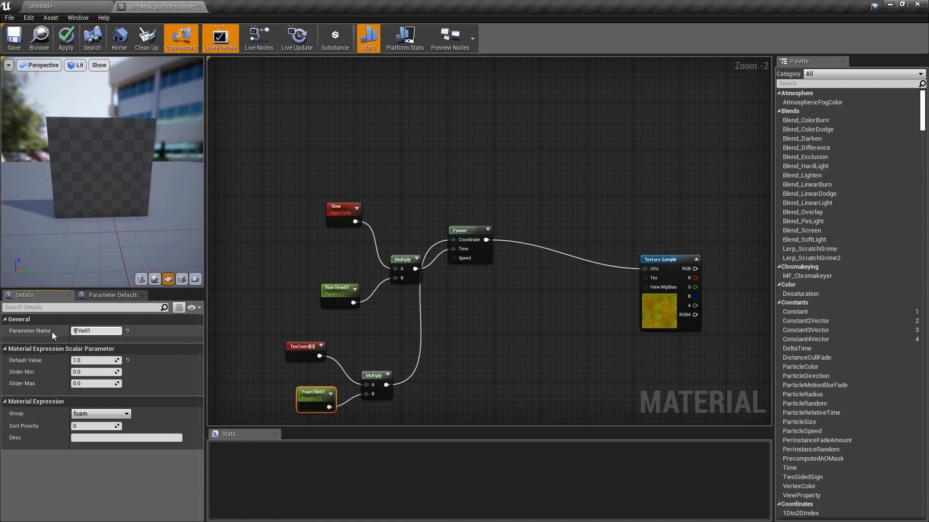
{"action": "key", "text": "Return"}
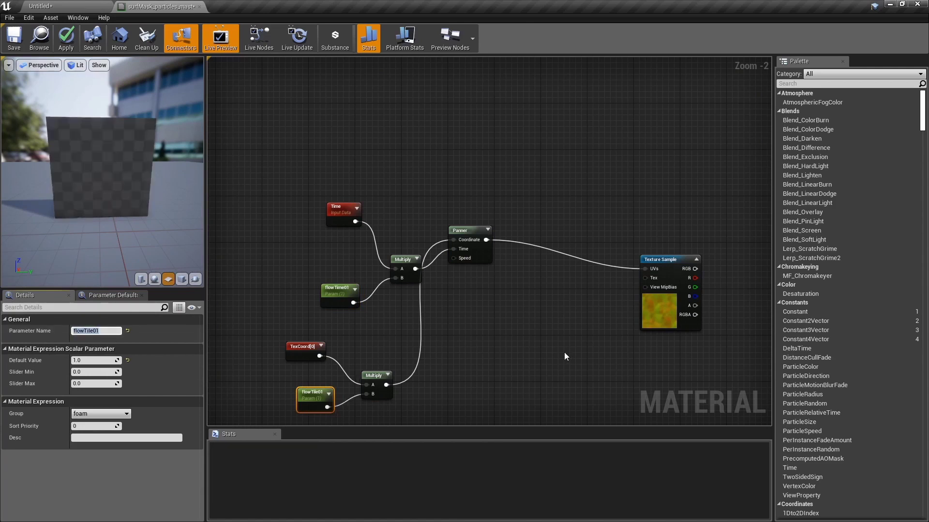
- Move the flow map Texture Sample next to its Panner and add a ComponentMask fed by its RGB output
{"action": "right_click_drag", "start_coordinate": [589, 332], "coordinate": [443, 302]}
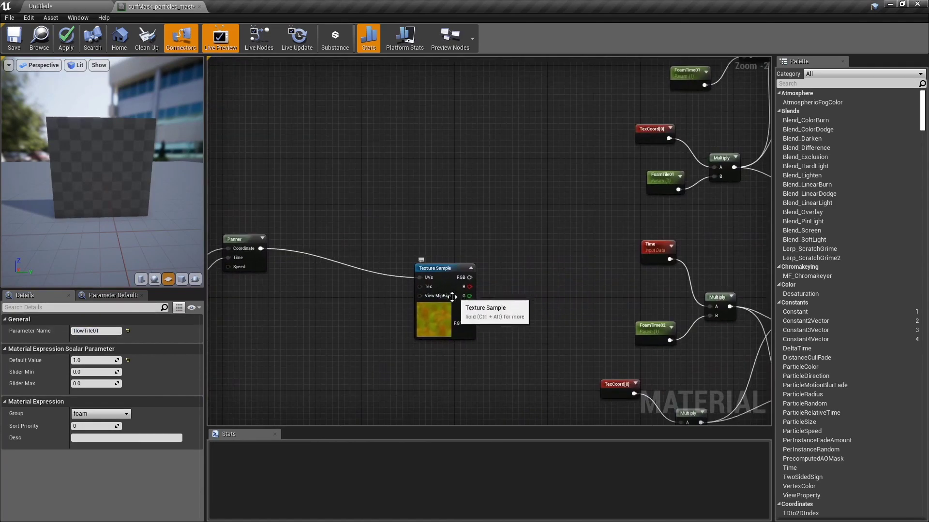
{"action": "left_click_drag", "start_coordinate": [442, 309], "coordinate": [307, 278]}
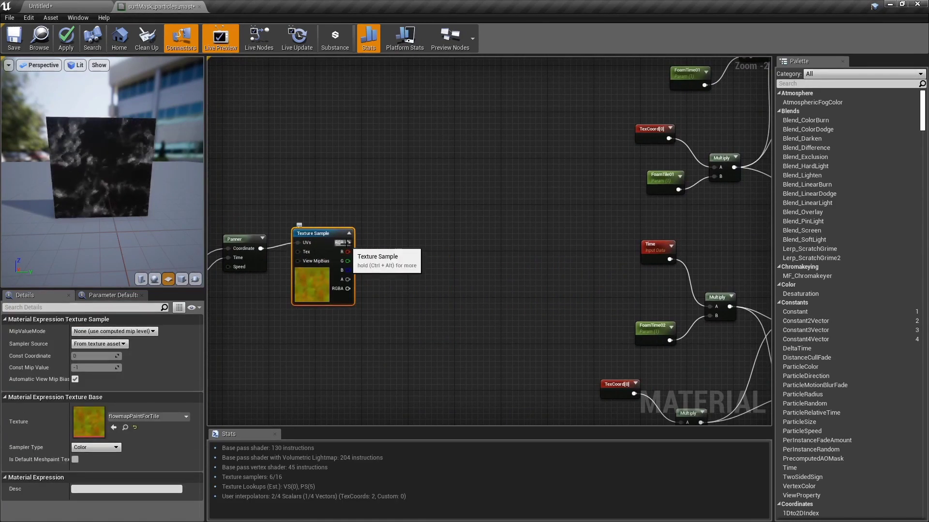
{"action": "left_click_drag", "start_coordinate": [351, 242], "coordinate": [394, 267]}
{"action": "type", "text": "comp"}
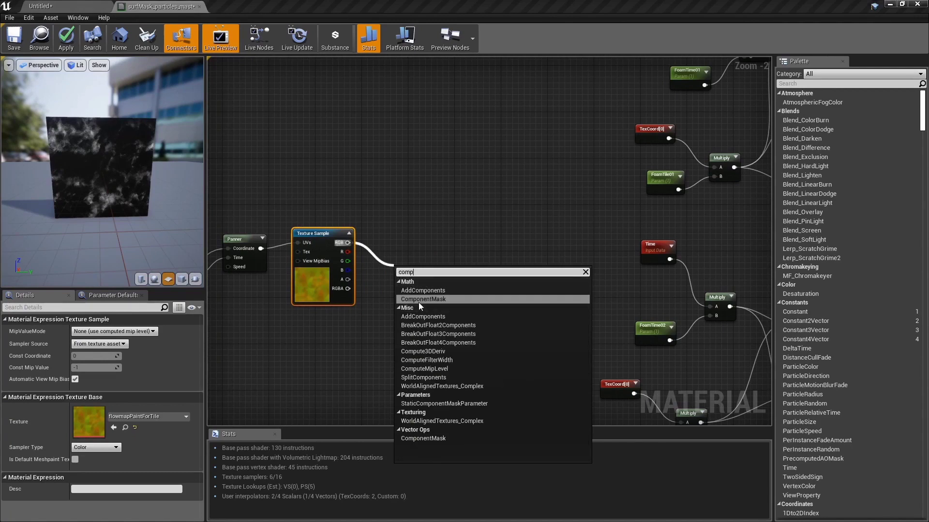
{"action": "left_click", "coordinate": [419, 300]}
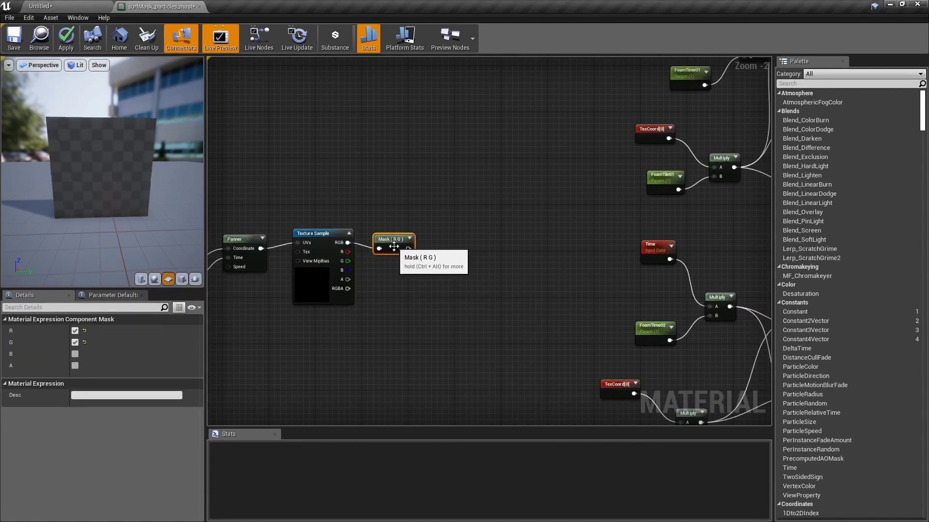
- Add a ConstantBiasScale node fed by the flow map's RG ComponentMask and align it beside the mask
{"action": "left_click_drag", "start_coordinate": [409, 249], "coordinate": [464, 254]}
{"action": "type", "text": "co"}
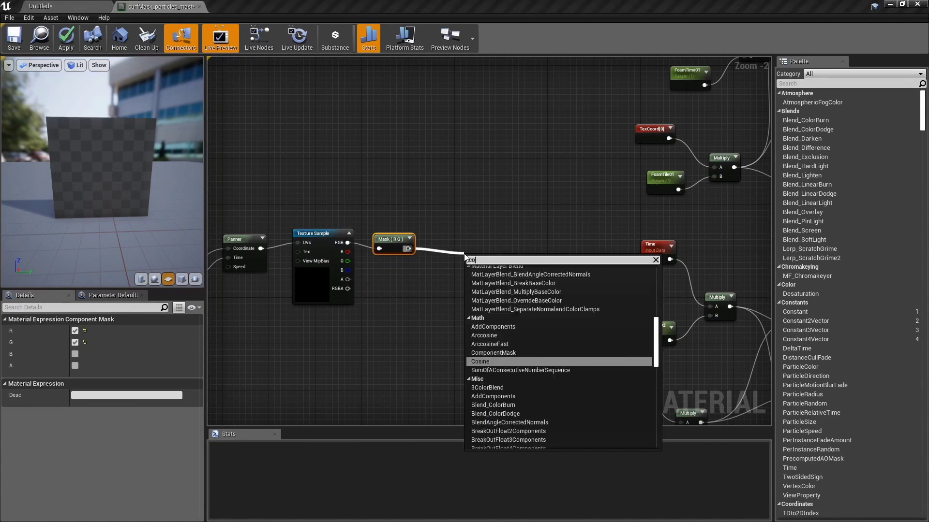
{"action": "type", "text": "nst"}
{"action": "left_click", "coordinate": [504, 293]}
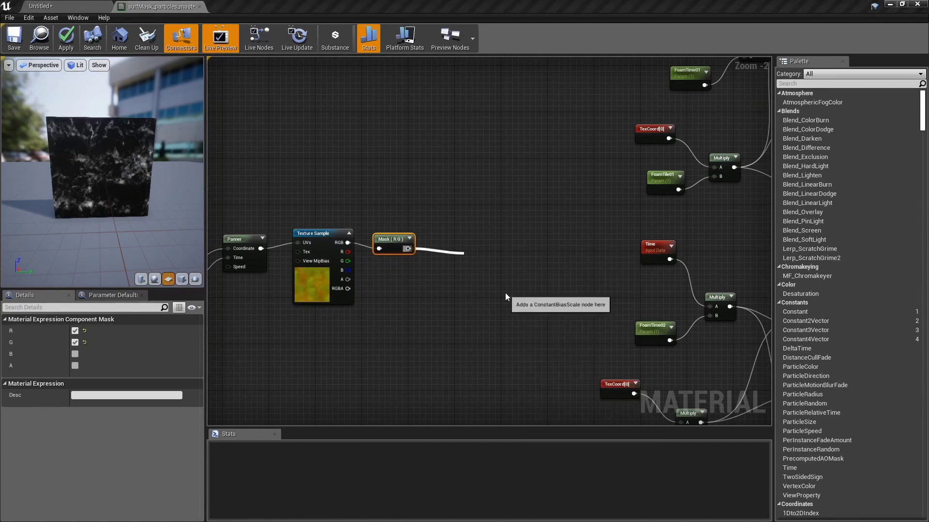
{"action": "left_click_drag", "start_coordinate": [487, 266], "coordinate": [467, 247]}
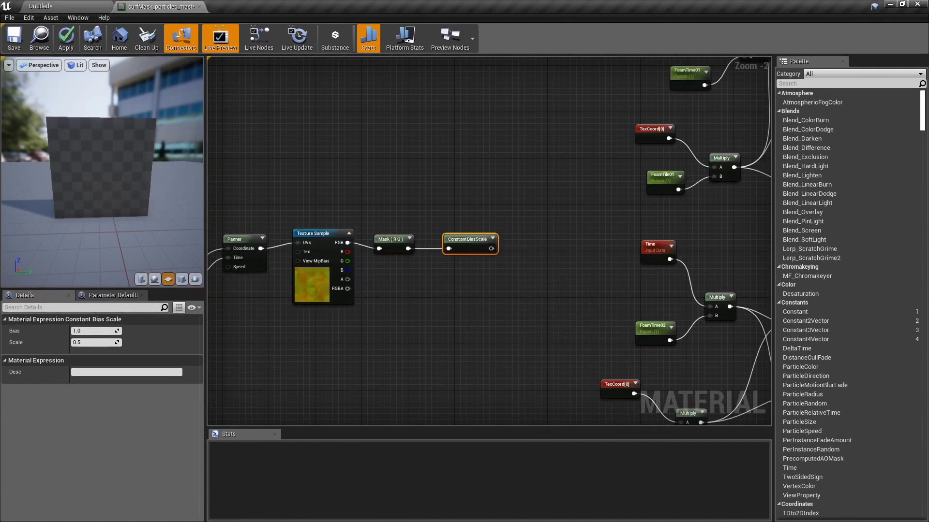
- Add a Multiply node with its A input fed by the ConstantBiasScale output
{"action": "right_click_drag", "start_coordinate": [554, 272], "coordinate": [448, 283]}
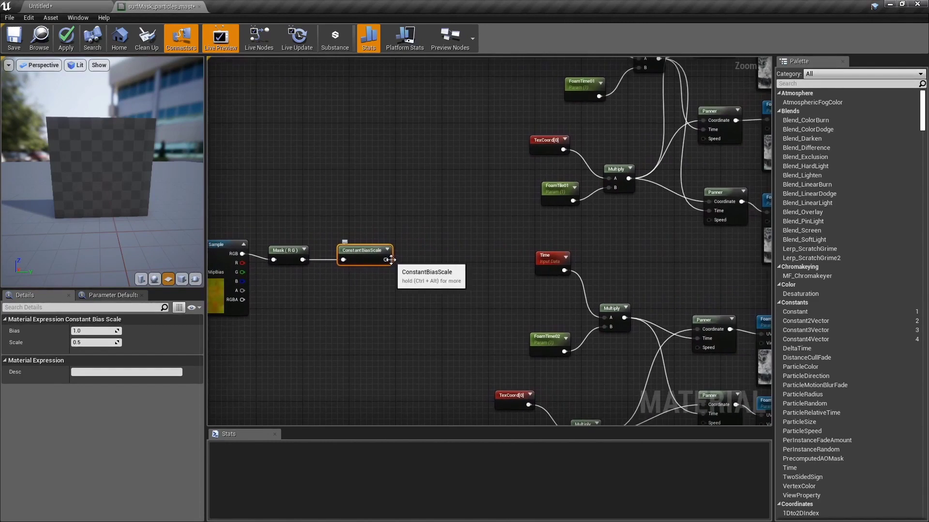
{"action": "left_click_drag", "start_coordinate": [387, 260], "coordinate": [418, 274]}
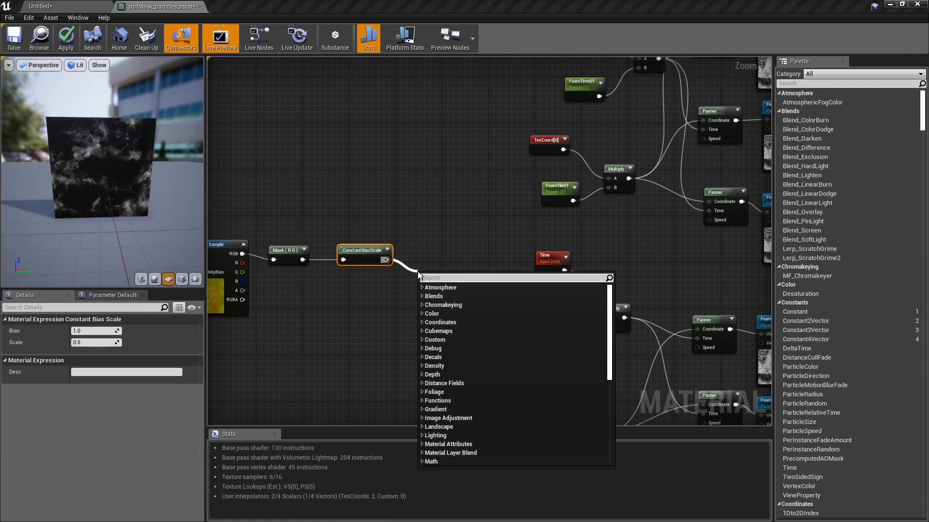
{"action": "type", "text": "mul"}
{"action": "left_click", "coordinate": [434, 339]}
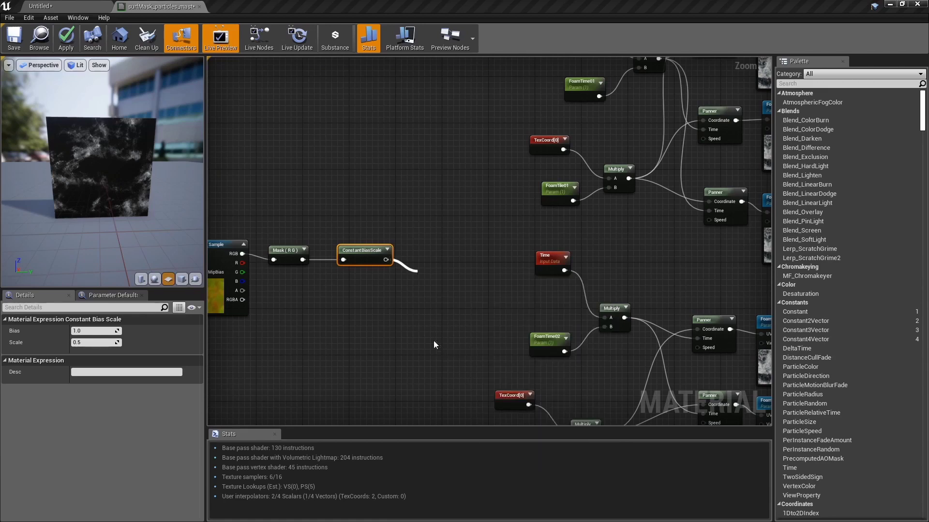
- Add a Constant below the new Multiply, convert it to a parameter named flowPower, and connect it to the Multiply's B input
{"action": "left_click", "coordinate": [390, 318]}
{"action": "left_click", "coordinate": [398, 299]}
{"action": "right_click", "coordinate": [405, 309]}
{"action": "left_click", "coordinate": [414, 314]}
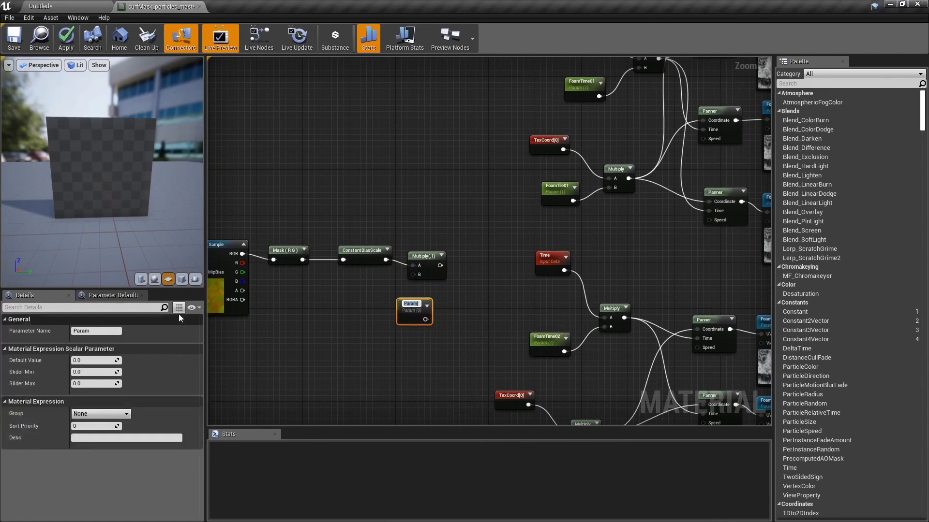
{"action": "left_click", "coordinate": [95, 332]}
{"action": "type", "text": "flowPower"}
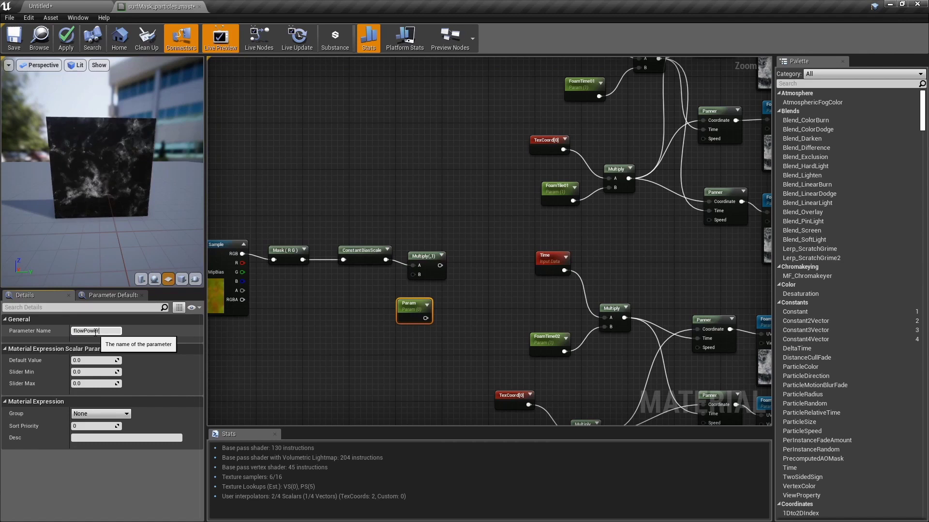
{"action": "key", "text": "Return"}
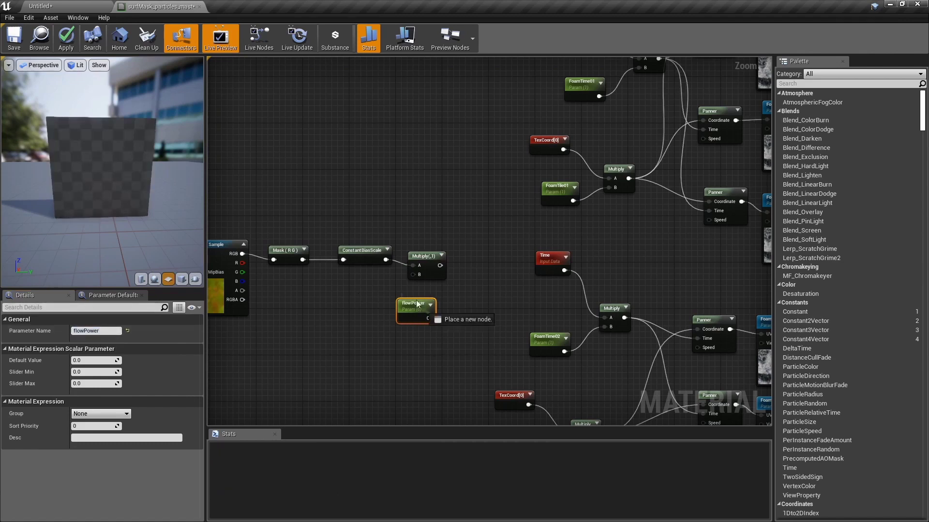
{"action": "left_click_drag", "start_coordinate": [429, 318], "coordinate": [412, 275]}
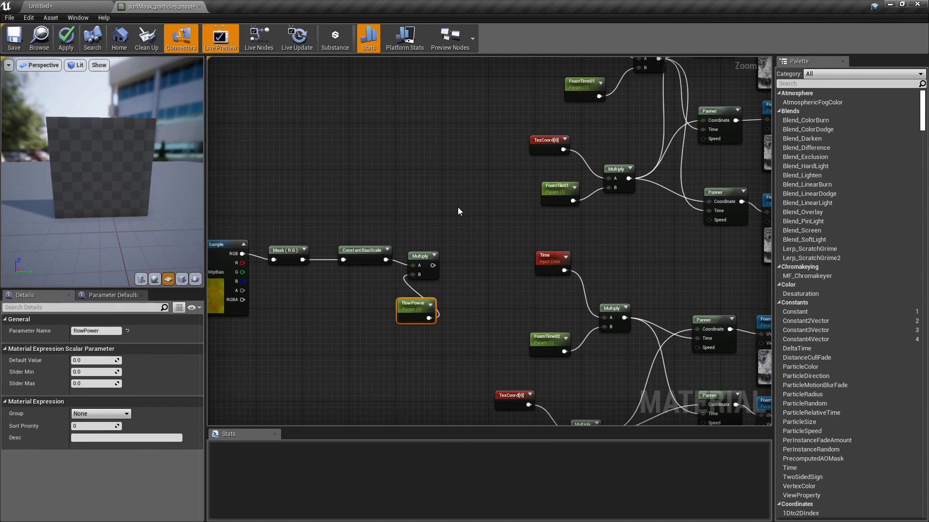
- Insert an Add node between the first foam group's TexCoord and its tiling Multiply, feeding the flowPower Multiply into the Add's B input
{"action": "right_click_drag", "start_coordinate": [457, 207], "coordinate": [398, 249]}
{"action": "left_click_drag", "start_coordinate": [489, 180], "coordinate": [461, 186]}
{"action": "left_click", "coordinate": [457, 174]}
{"action": "left_click", "coordinate": [456, 170]}
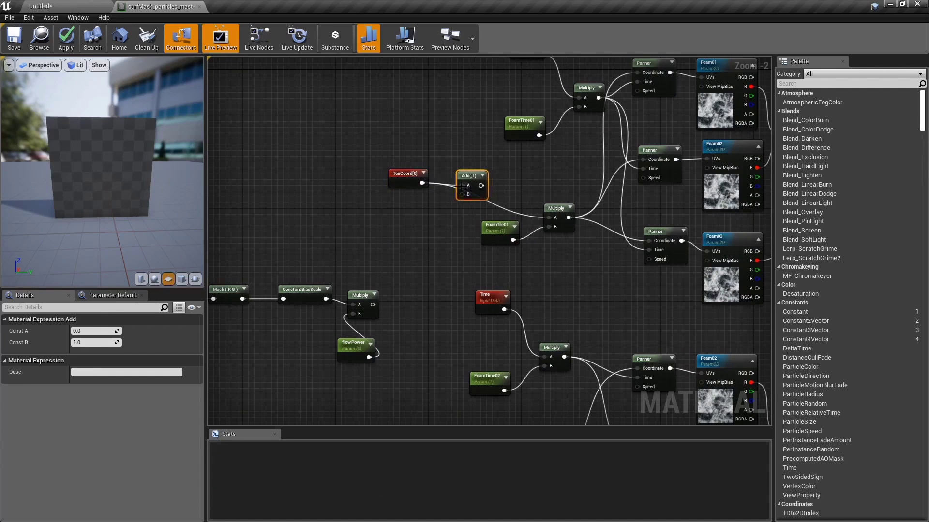
{"action": "left_click_drag", "start_coordinate": [372, 304], "coordinate": [551, 220]}
- Move the second foam group's TexCoord away from its tiling Multiply, up beside the FoamTime02 parameter
{"action": "scroll", "coordinate": [571, 257], "scroll_direction": "down", "scroll_amount": 2}
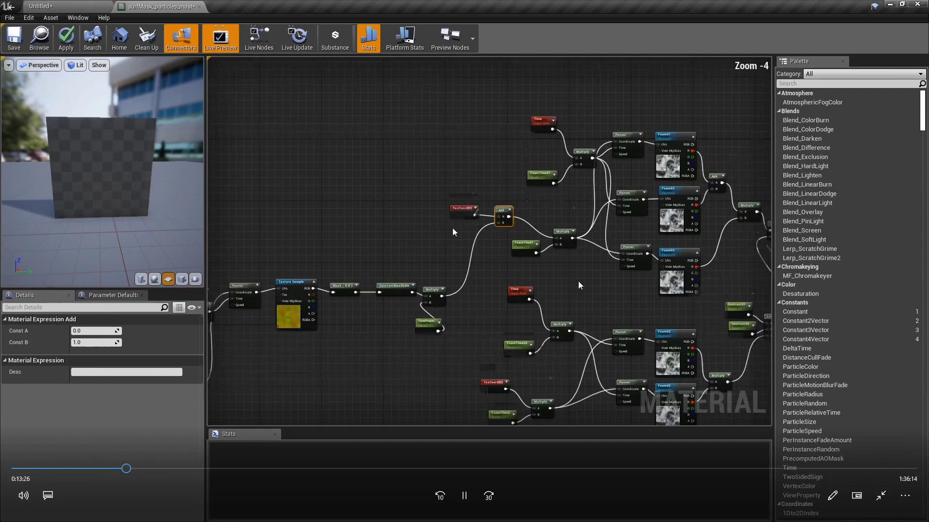
{"action": "right_click_drag", "start_coordinate": [571, 256], "coordinate": [573, 208]}
{"action": "scroll", "coordinate": [568, 232], "scroll_direction": "up", "scroll_amount": 2}
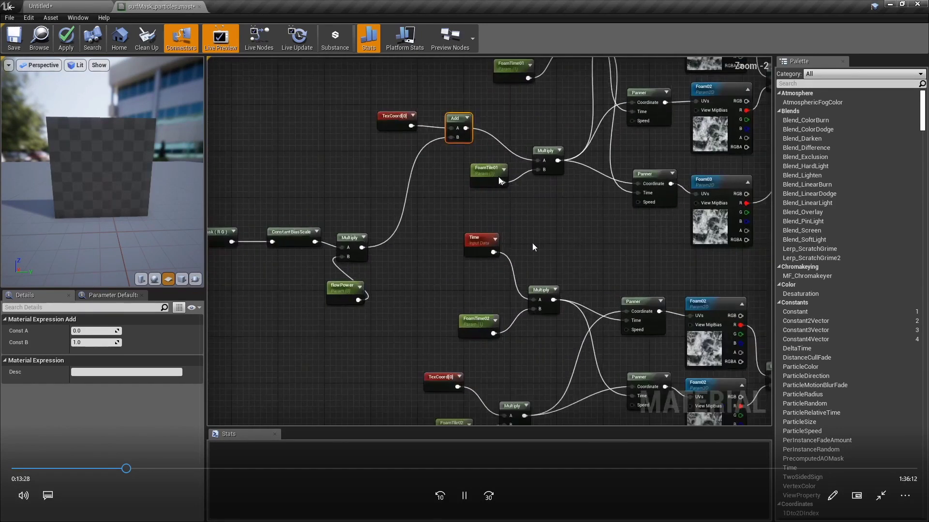
{"action": "right_click_drag", "start_coordinate": [559, 220], "coordinate": [549, 178]}
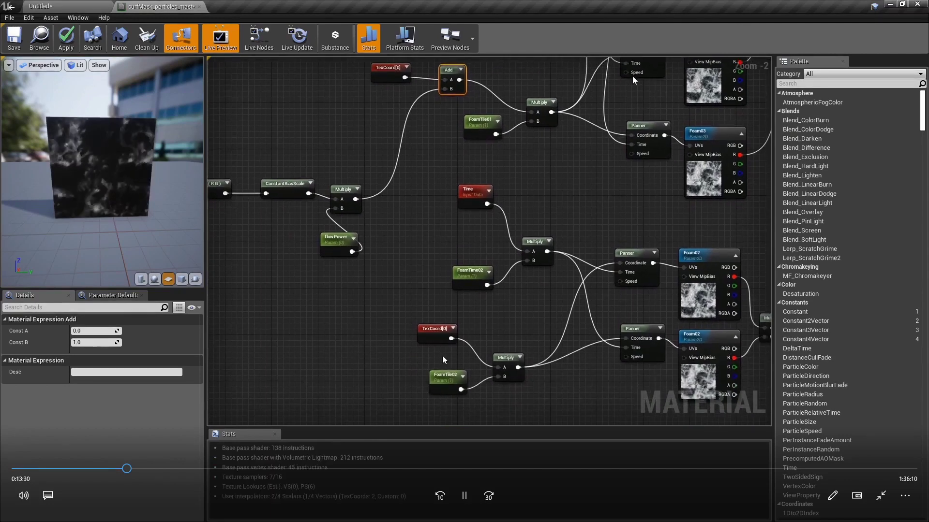
{"action": "left_click_drag", "start_coordinate": [431, 335], "coordinate": [421, 289]}
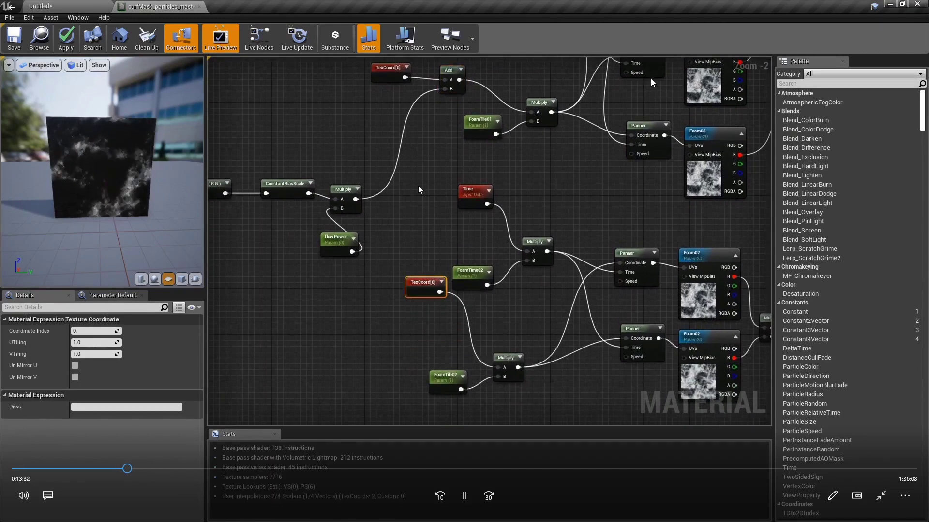
{"action": "left_click", "coordinate": [336, 246]}
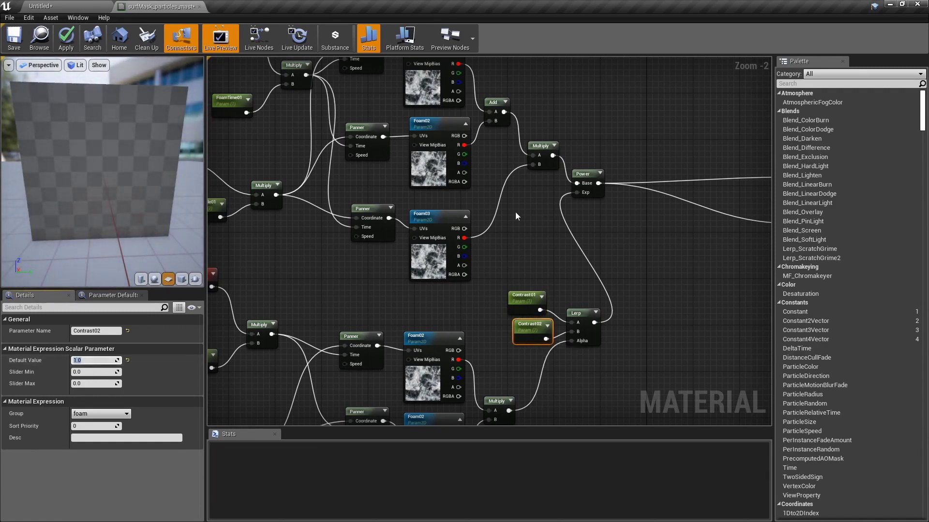
- Add a Texture Sample in the empty area above the foam nodes, convert it to a parameter and name it BaseTexture01
{"action": "left_click", "coordinate": [488, 184]}
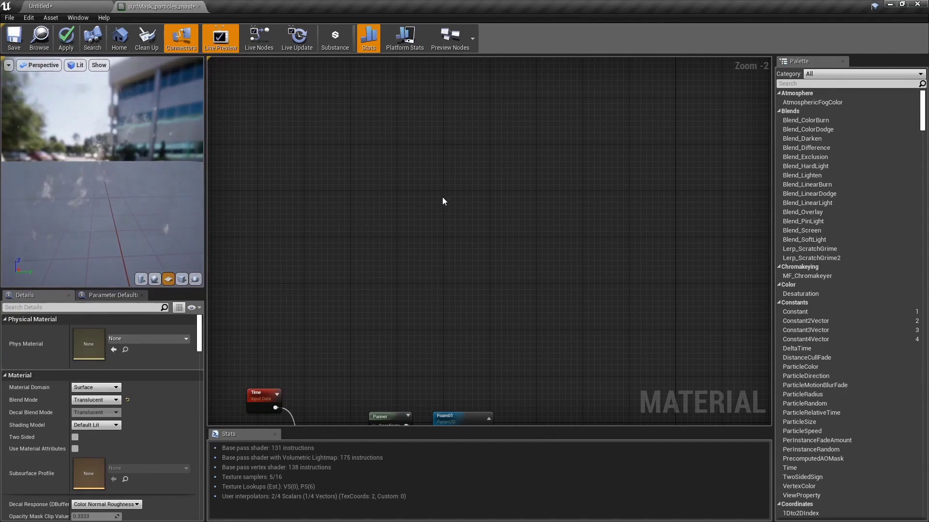
{"action": "left_click", "coordinate": [461, 194]}
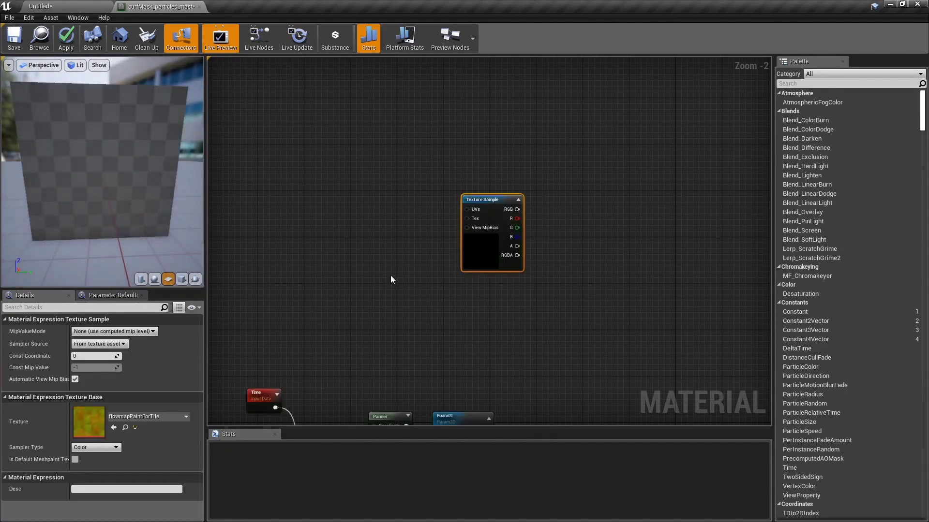
{"action": "right_click", "coordinate": [482, 257]}
{"action": "left_click", "coordinate": [516, 292]}
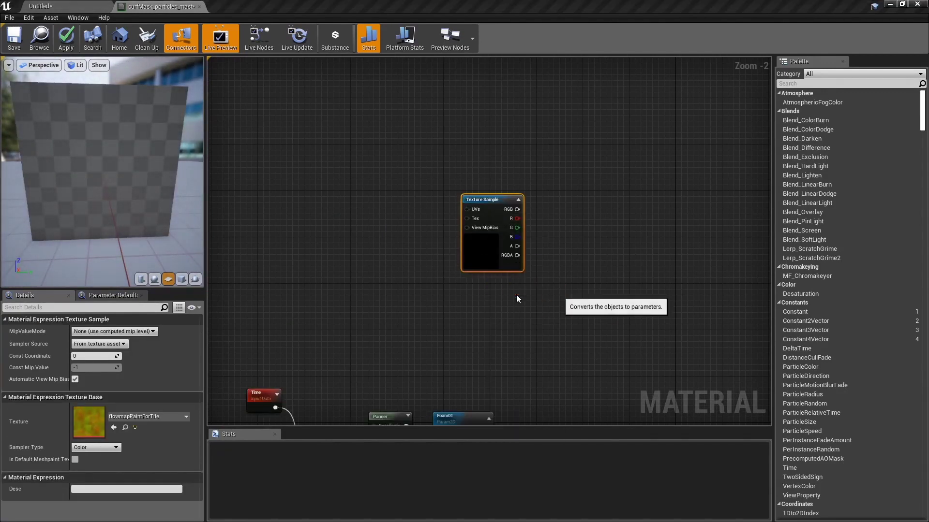
{"action": "left_click", "coordinate": [98, 331]}
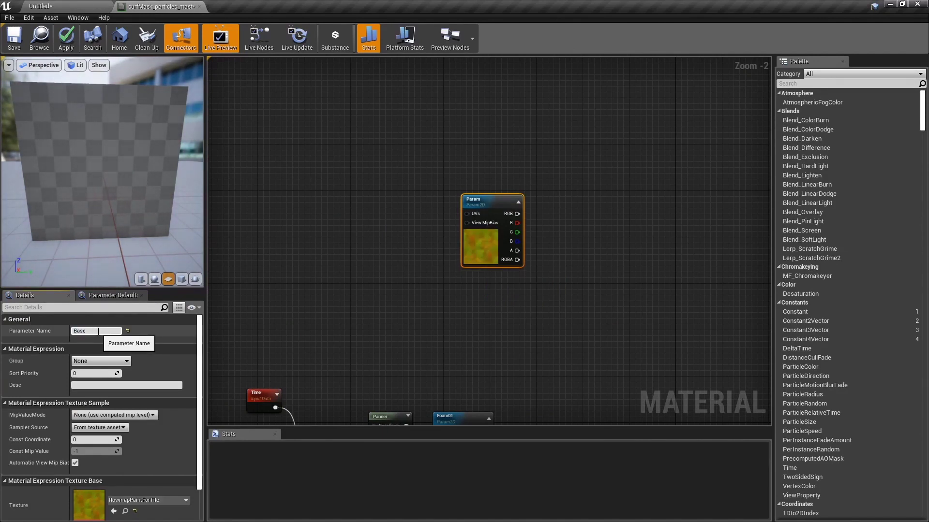
{"action": "type", "text": "BaseTe"}
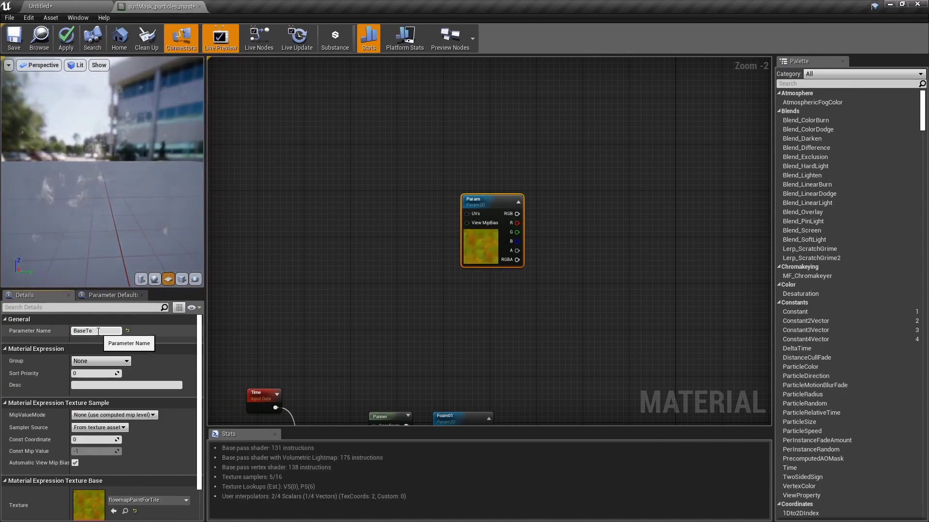
{"action": "type", "text": "xture01"}
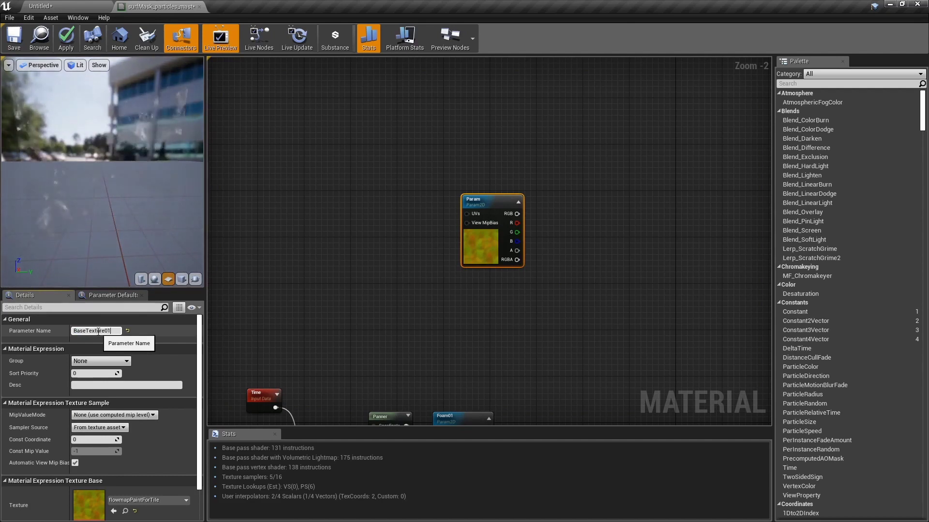
{"action": "key", "text": "Return"}
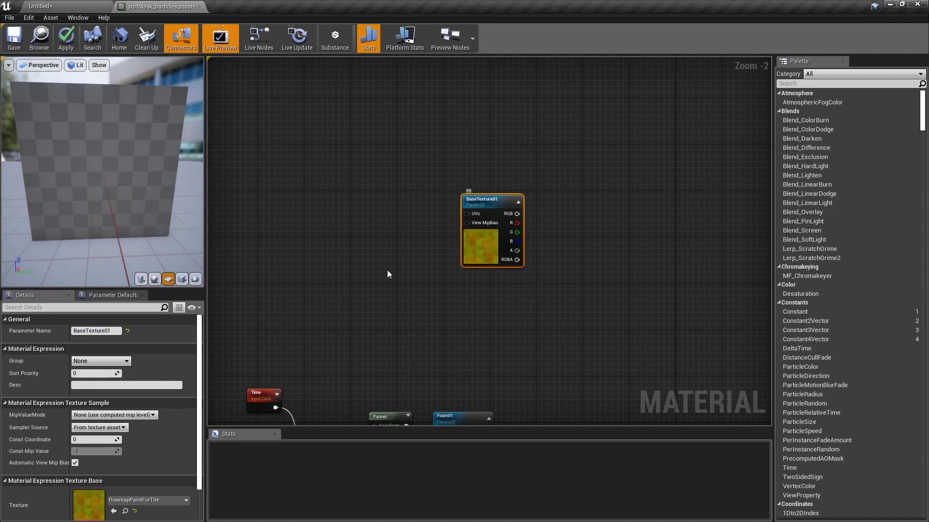
- Assign the T_SmokePuff_001 texture to BaseTexture01 and move the node higher in the graph
{"action": "left_click", "coordinate": [162, 503]}
{"action": "type", "text": "t"}
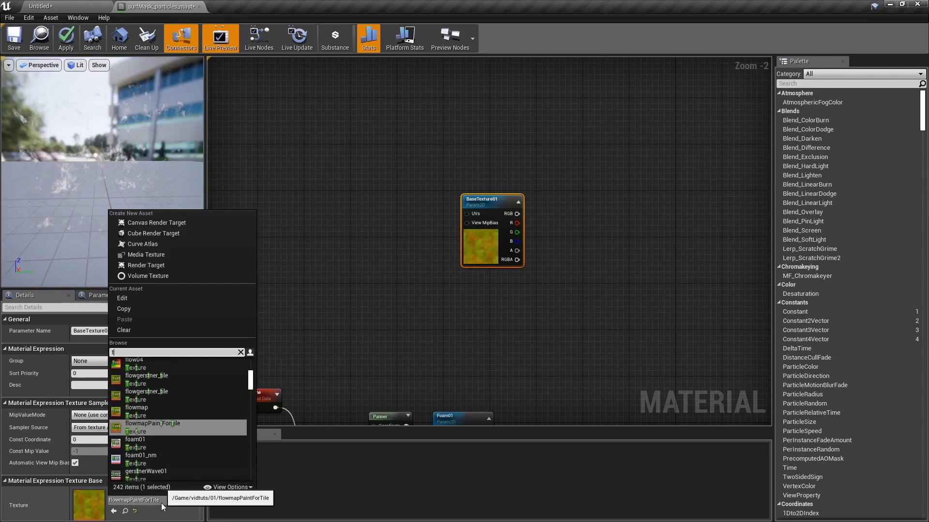
{"action": "scroll", "coordinate": [176, 397], "scroll_direction": "down", "scroll_amount": 5}
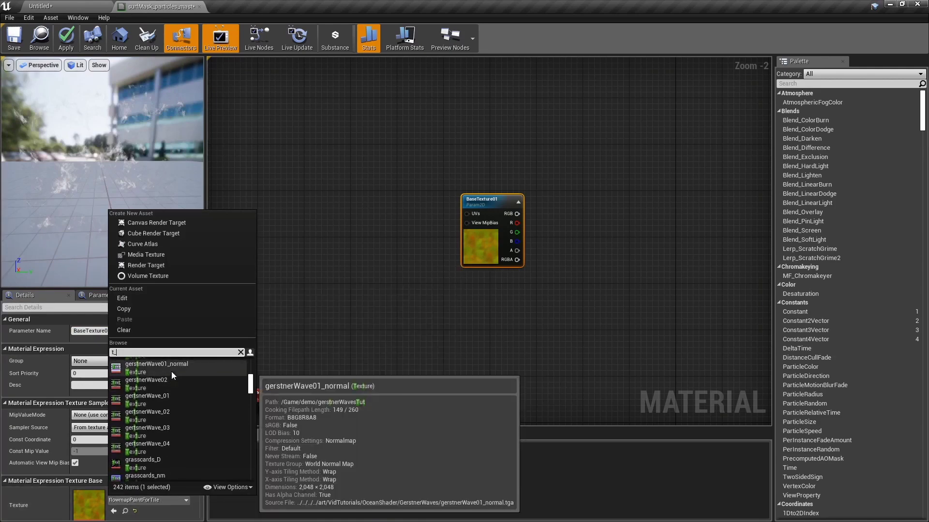
{"action": "type", "text": "_sm"}
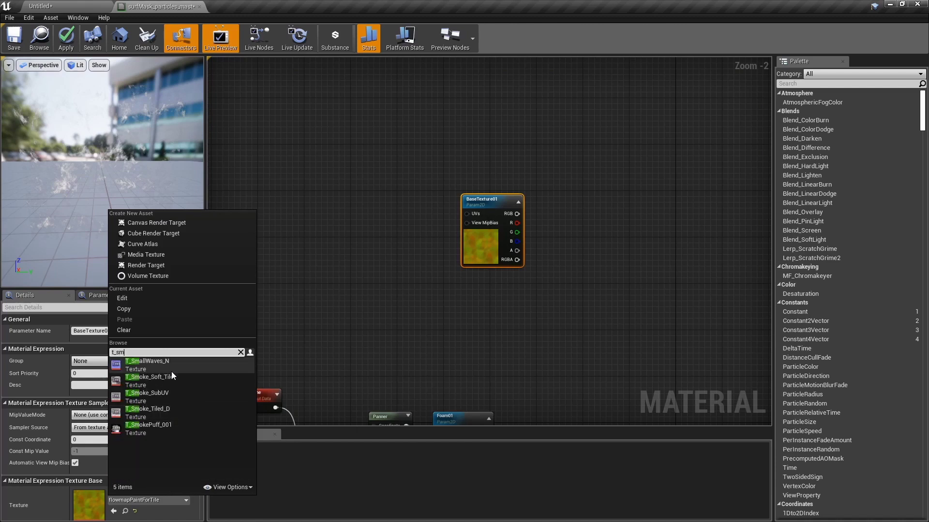
{"action": "left_click", "coordinate": [159, 431]}
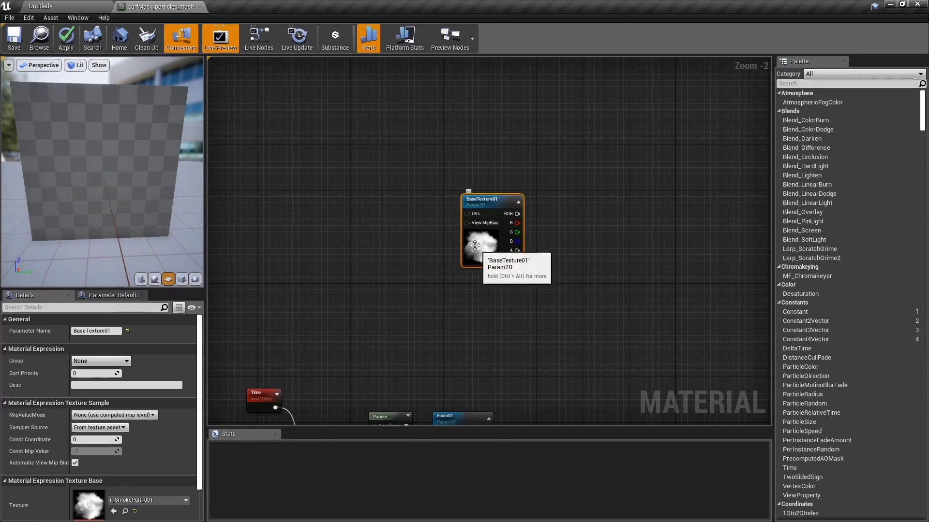
{"action": "left_click_drag", "start_coordinate": [485, 251], "coordinate": [477, 170]}
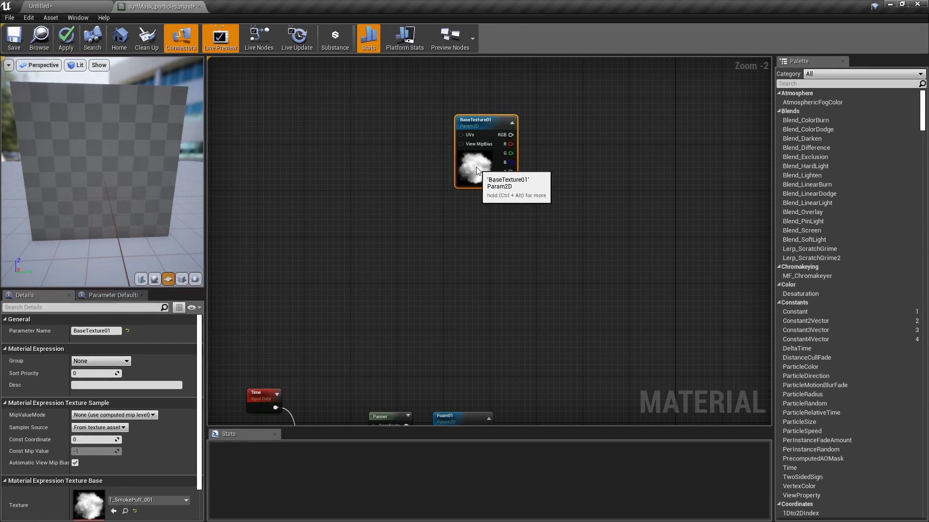
{"action": "left_click_drag", "start_coordinate": [131, 175], "coordinate": [136, 193]}
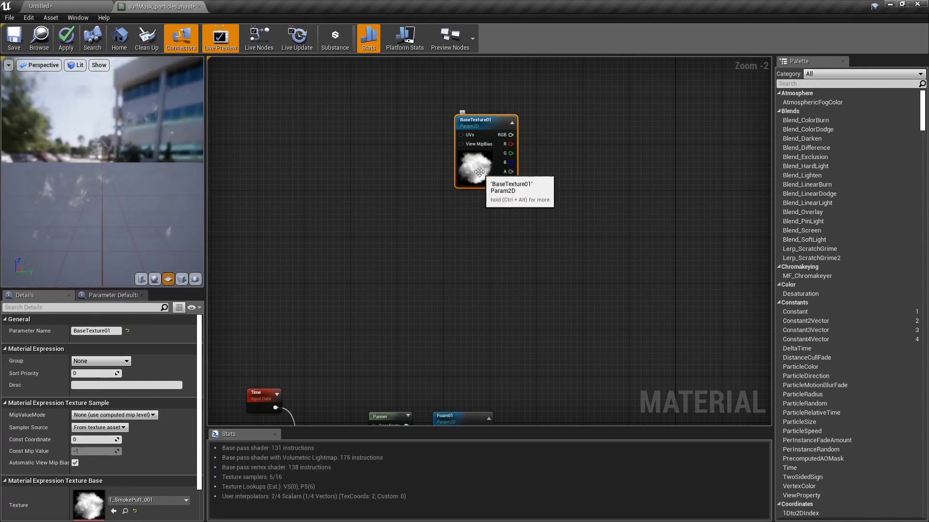
- Duplicate BaseTexture01, place the copy directly beneath it and rename the copy BaseTexture02
{"action": "key", "text": "ctrl+w"}
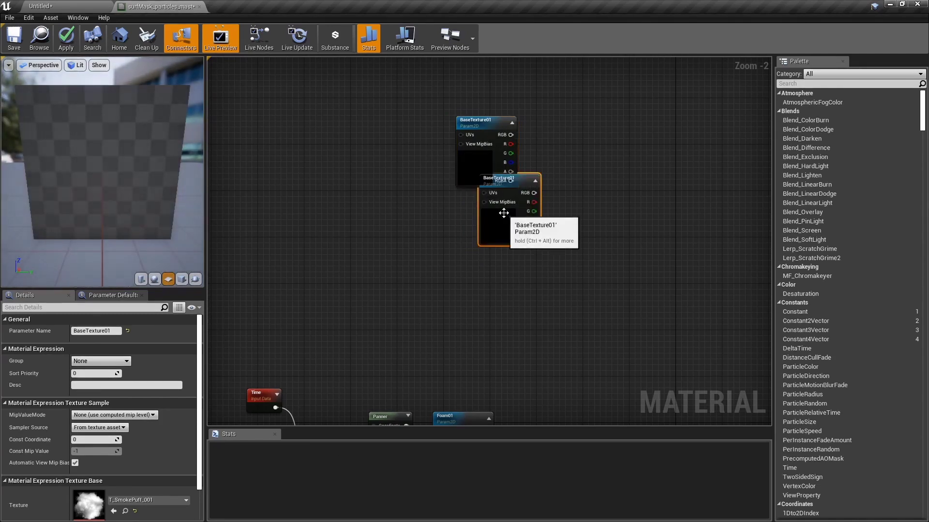
{"action": "left_click_drag", "start_coordinate": [537, 208], "coordinate": [513, 236]}
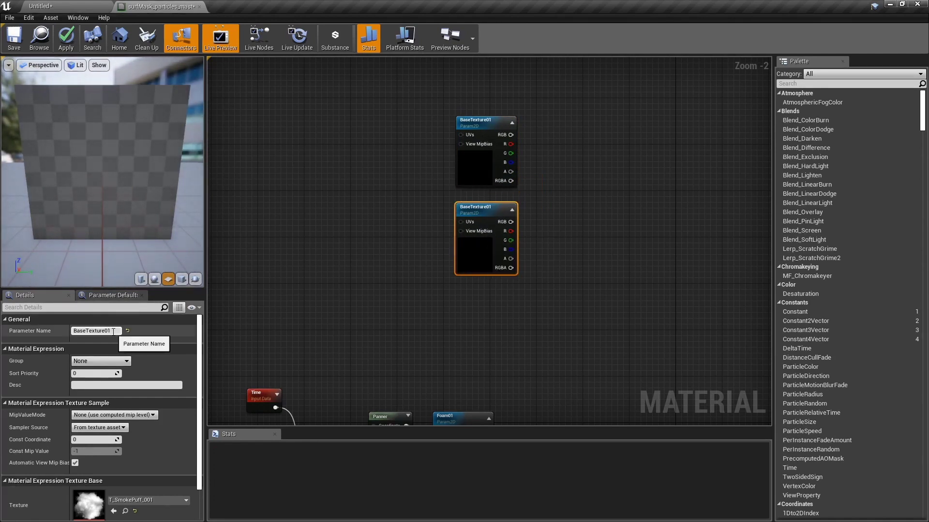
{"action": "key", "text": "BackSpace"}
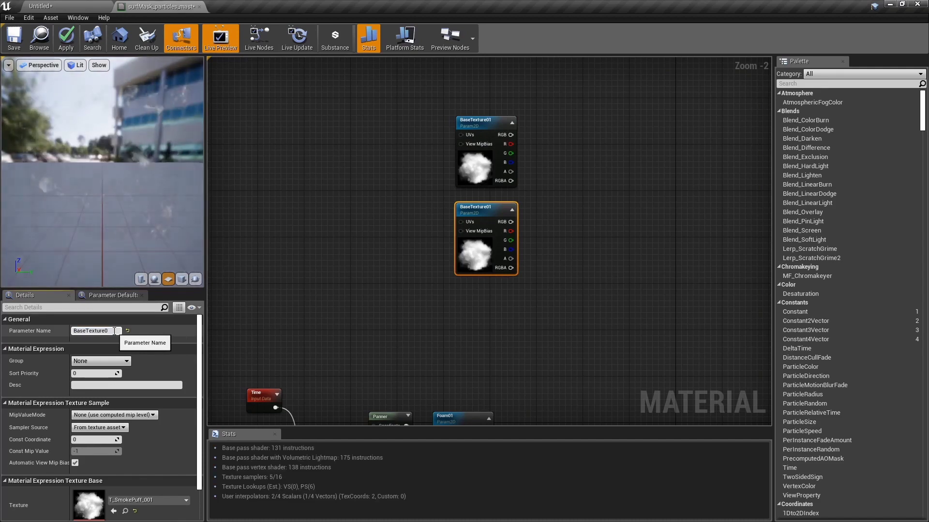
{"action": "type", "text": "2"}
{"action": "key", "text": "Return"}
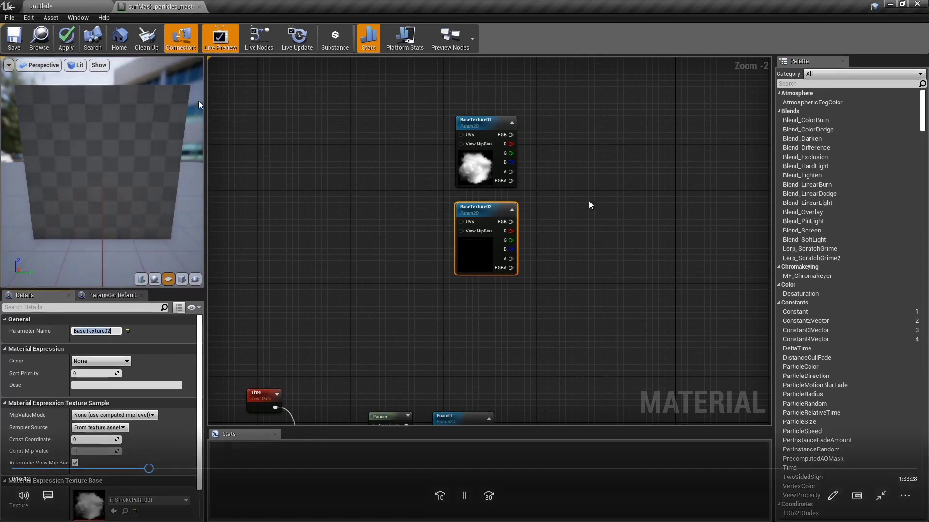
- Add a Lerp node beside the BaseTexture01 and BaseTexture02 texture parameters
{"action": "right_click_drag", "start_coordinate": [589, 204], "coordinate": [554, 249]}
{"action": "left_click", "coordinate": [532, 245]}
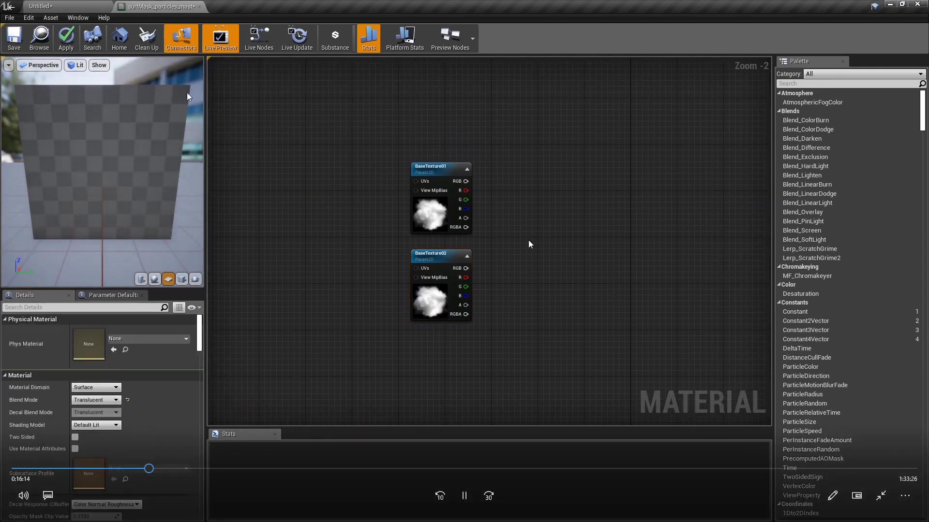
{"action": "left_click", "coordinate": [531, 244]}
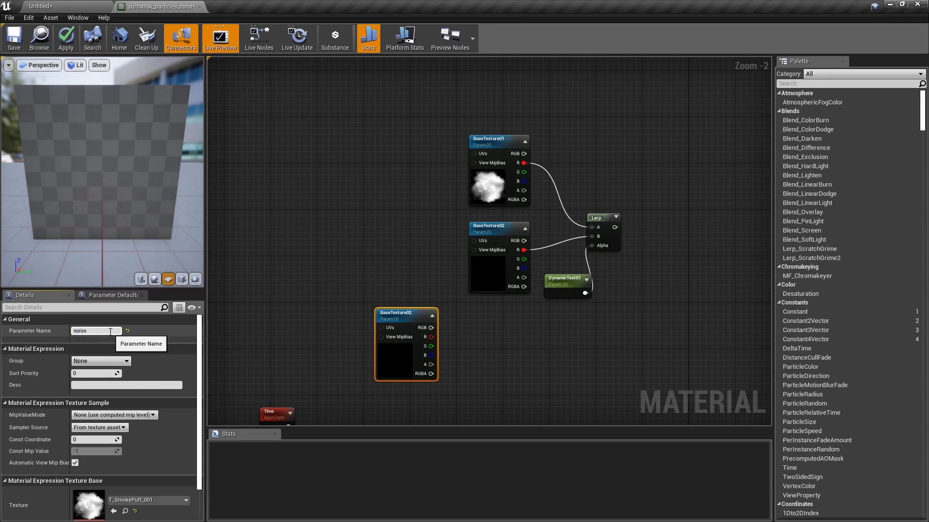
- Name the third texture parameter noise, duplicate it, and stack the two noise nodes below and left of the base textures
{"action": "key", "text": "Return"}
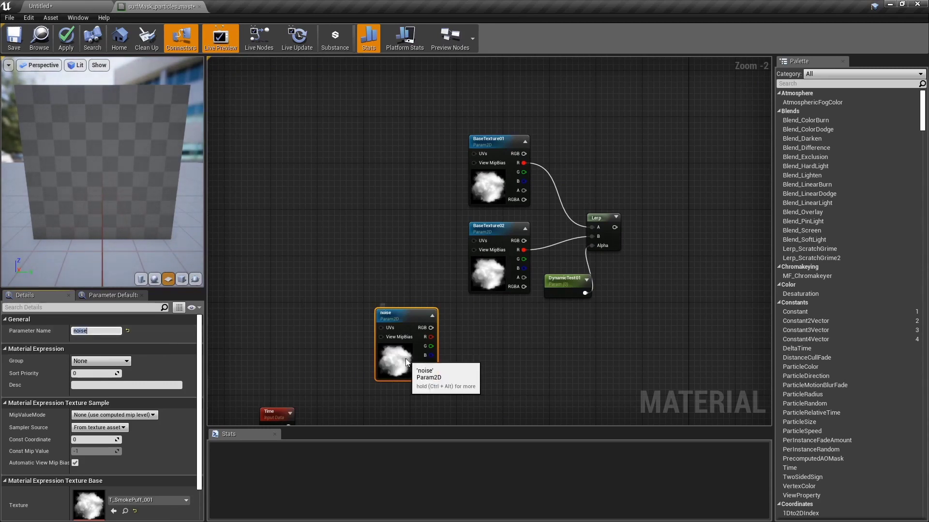
{"action": "left_click_drag", "start_coordinate": [407, 356], "coordinate": [383, 328]}
{"action": "key", "text": "ctrl+w"}
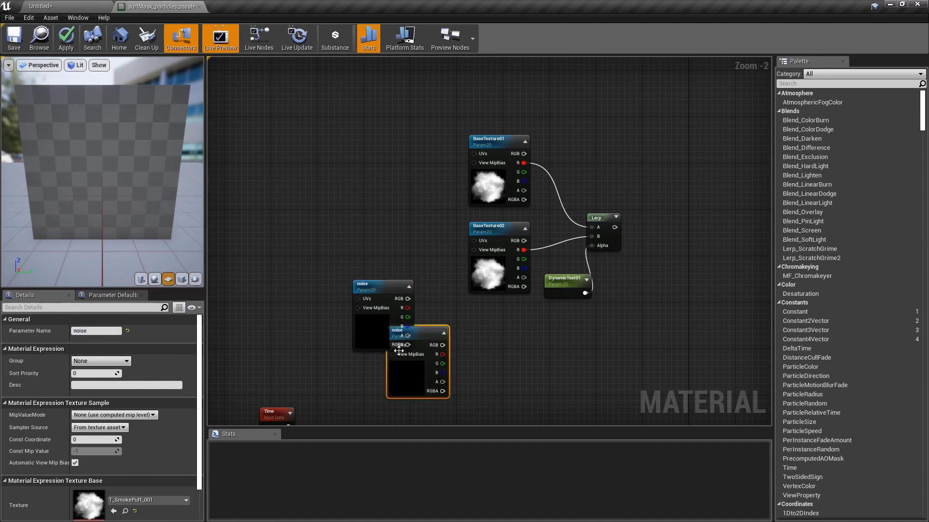
{"action": "left_click_drag", "start_coordinate": [390, 384], "coordinate": [349, 424]}
{"action": "left_click_drag", "start_coordinate": [327, 286], "coordinate": [356, 351]}
{"action": "left_click", "coordinate": [427, 339]}
- Add a Panner feeding the UVs of the upper noise texture and set its Speed X to 1.0
{"action": "right_click_drag", "start_coordinate": [427, 338], "coordinate": [555, 342]}
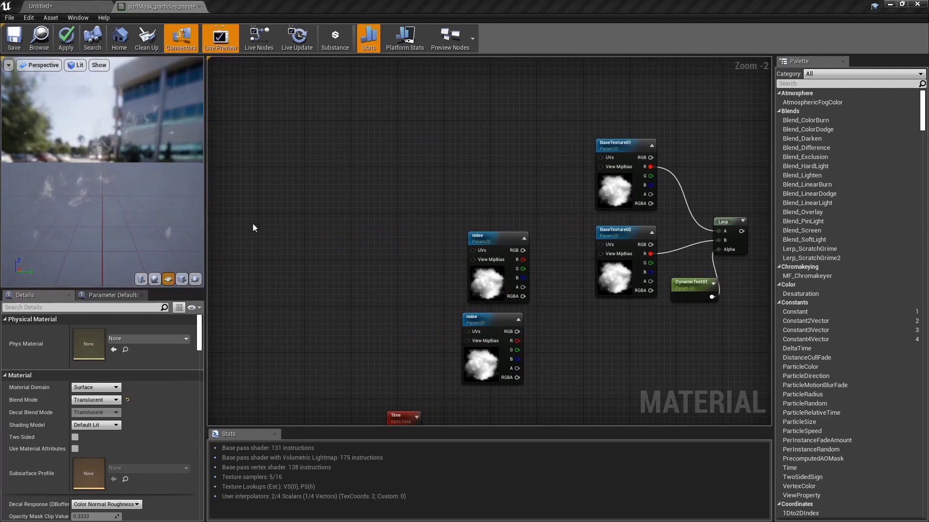
{"action": "right_click", "coordinate": [377, 260]}
{"action": "type", "text": "panner"}
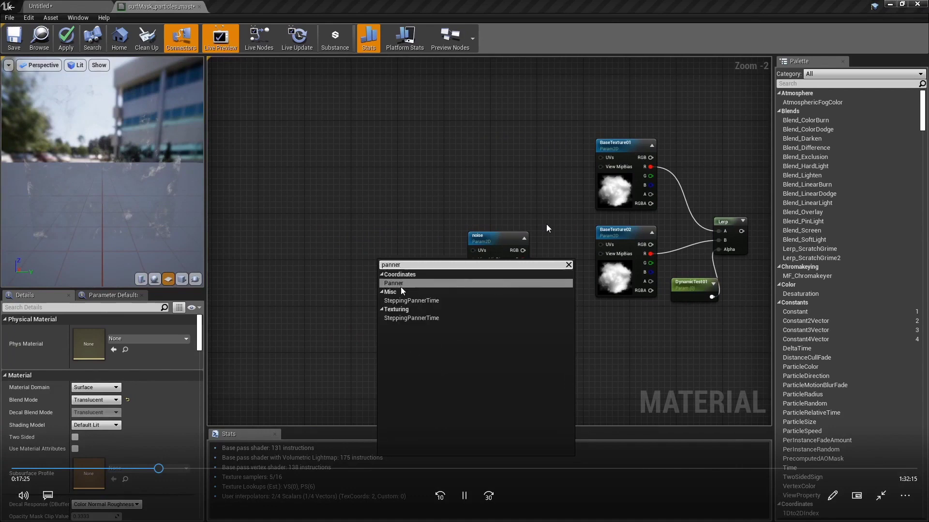
{"action": "left_click", "coordinate": [401, 283]}
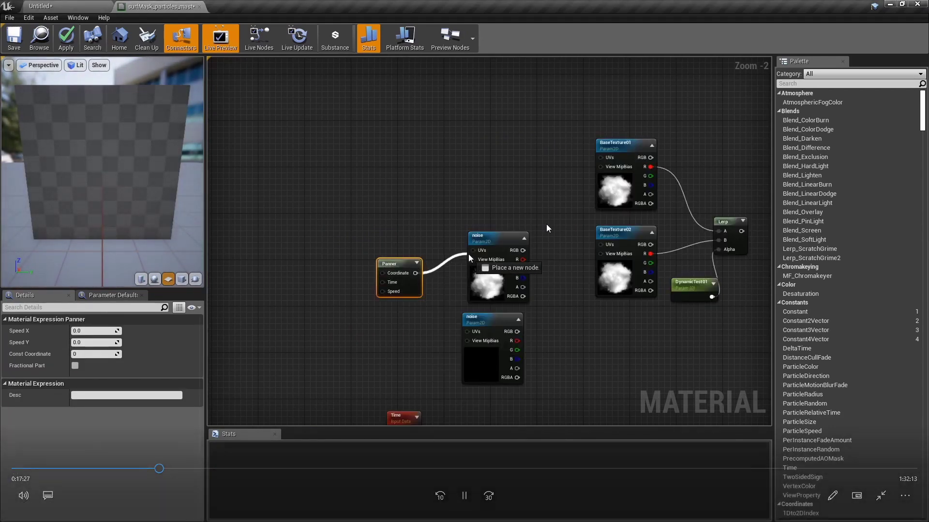
{"action": "left_click_drag", "start_coordinate": [473, 251], "coordinate": [415, 274]}
{"action": "left_click", "coordinate": [92, 331]}
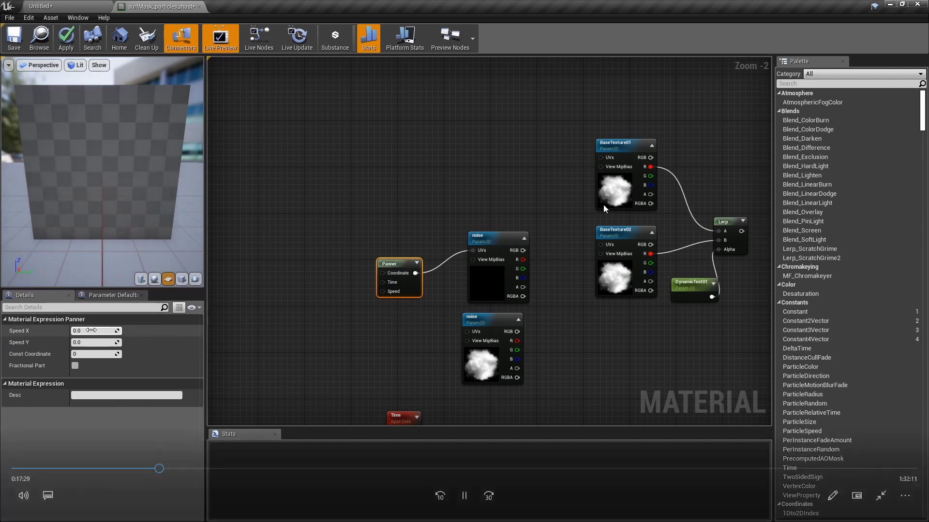
{"action": "key", "text": "Return"}
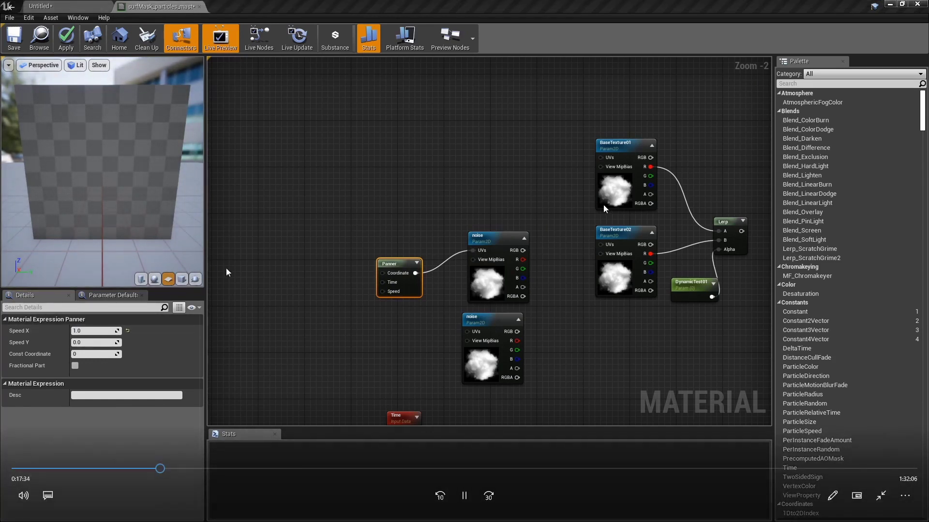
- Duplicate the Panner, set the copy's Speed X to -0.3 and Speed Y to 0.1, and connect it to the lower noise texture's UVs
{"action": "left_click_drag", "start_coordinate": [404, 264], "coordinate": [415, 312]}
{"action": "key", "text": "ctrl+w"}
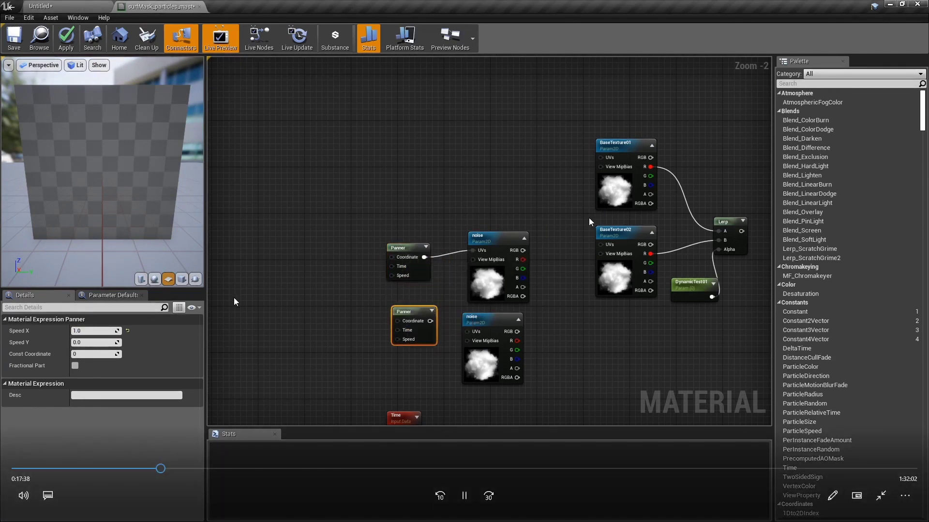
{"action": "type", "text": "-0.3"}
{"action": "key", "text": "Return"}
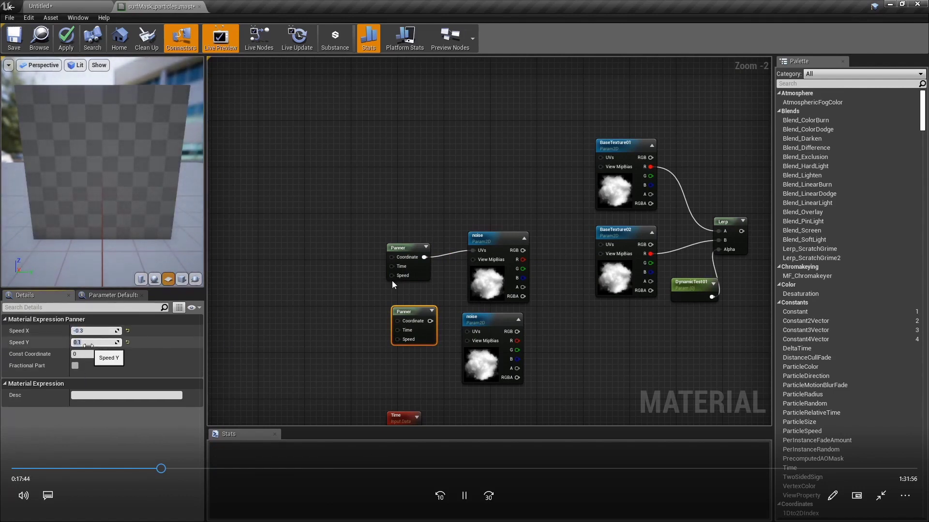
{"action": "left_click_drag", "start_coordinate": [430, 321], "coordinate": [476, 334]}
- Add a Time node to the left of the two noise Panners
{"action": "left_click_drag", "start_coordinate": [338, 272], "coordinate": [385, 287]}
{"action": "right_click", "coordinate": [372, 294]}
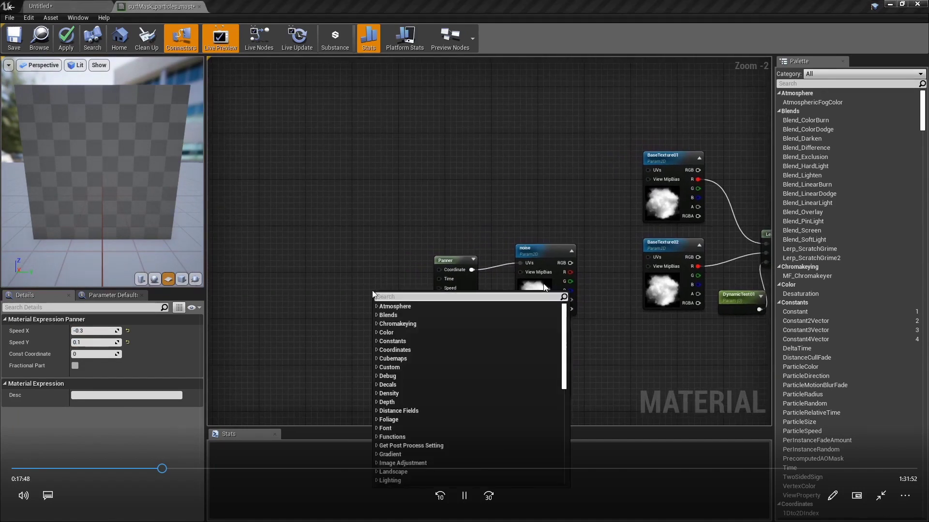
{"action": "type", "text": "time"}
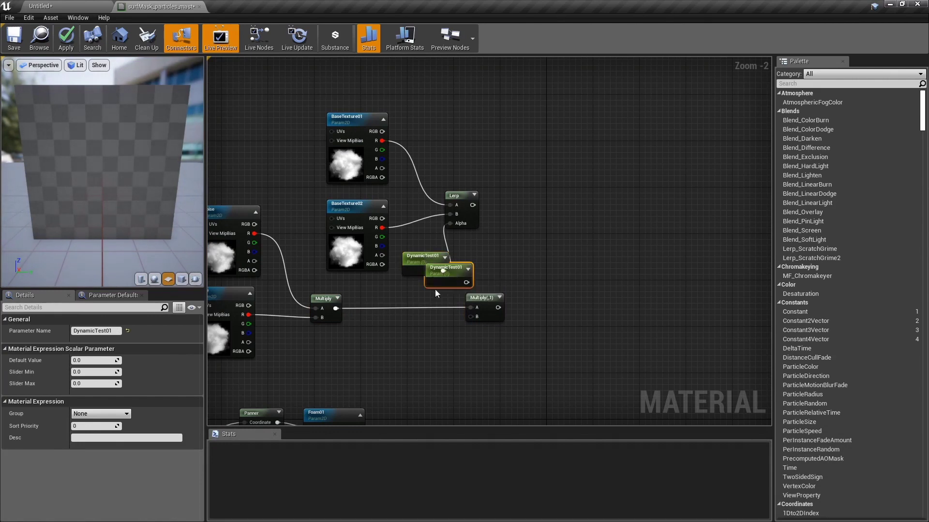
- Name the DynamicTest01 copy DynamicTest03 with default value 1.0 and connect it to the B input of the second noise Multiply
{"action": "left_click", "coordinate": [87, 361]}
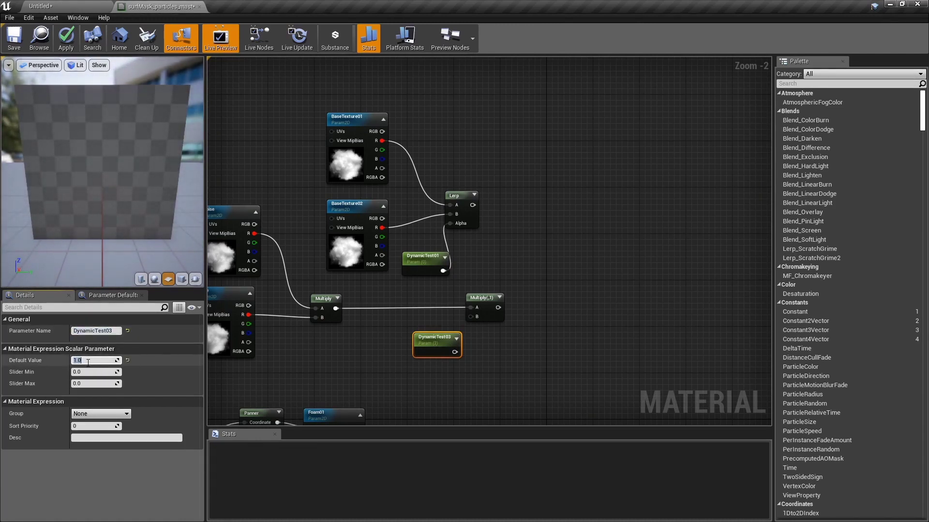
{"action": "key", "text": "Return"}
{"action": "left_click_drag", "start_coordinate": [454, 352], "coordinate": [469, 317]}
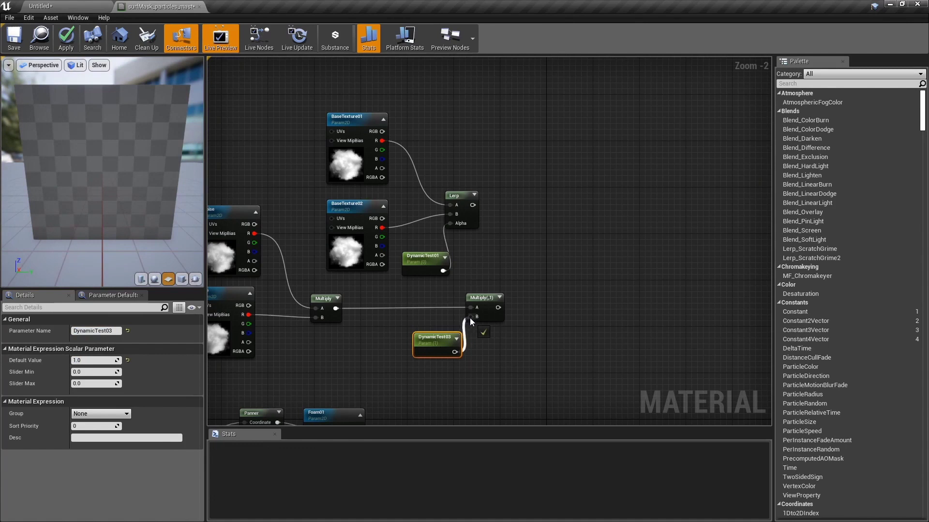
- Add a Power node with the base texture Lerp as its Base and the second noise Multiply as its Exp
{"action": "left_click", "coordinate": [507, 231]}
{"action": "right_click", "coordinate": [507, 230]}
{"action": "type", "text": "pow"}
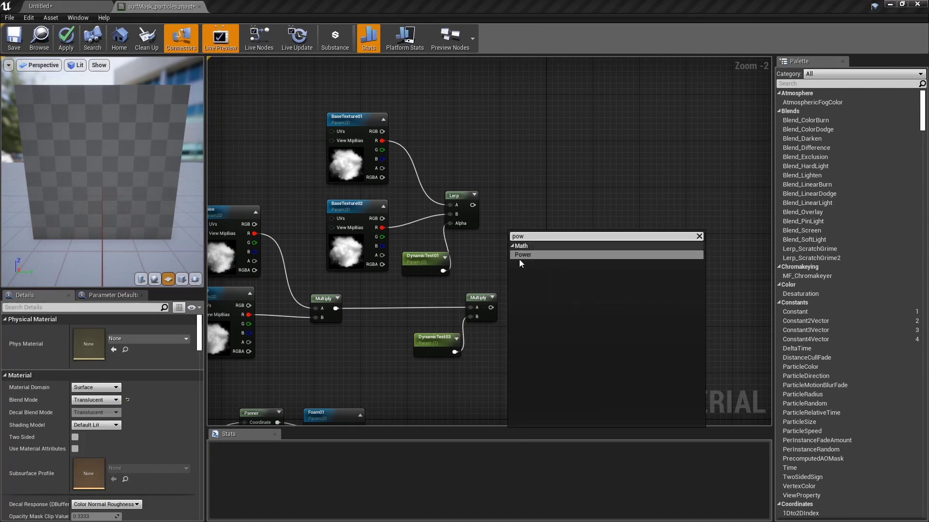
{"action": "left_click", "coordinate": [530, 254]}
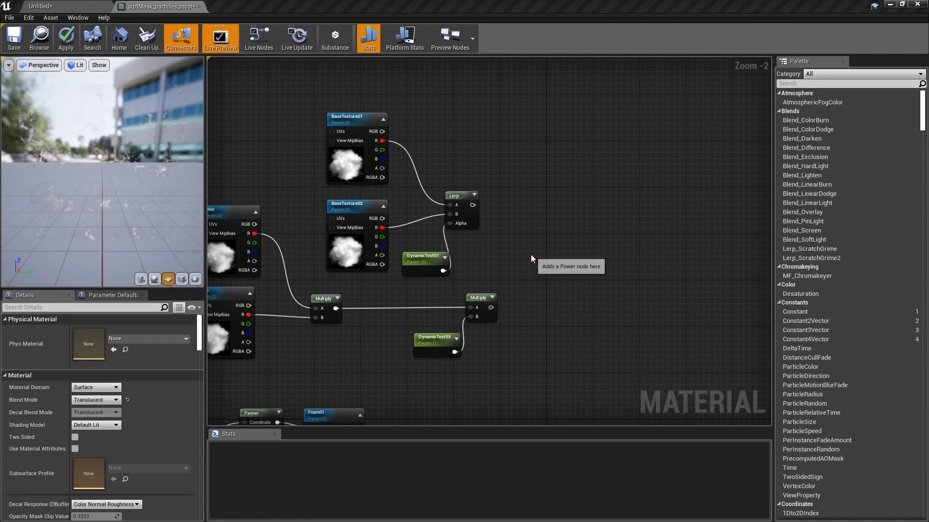
{"action": "left_click_drag", "start_coordinate": [472, 204], "coordinate": [526, 242]}
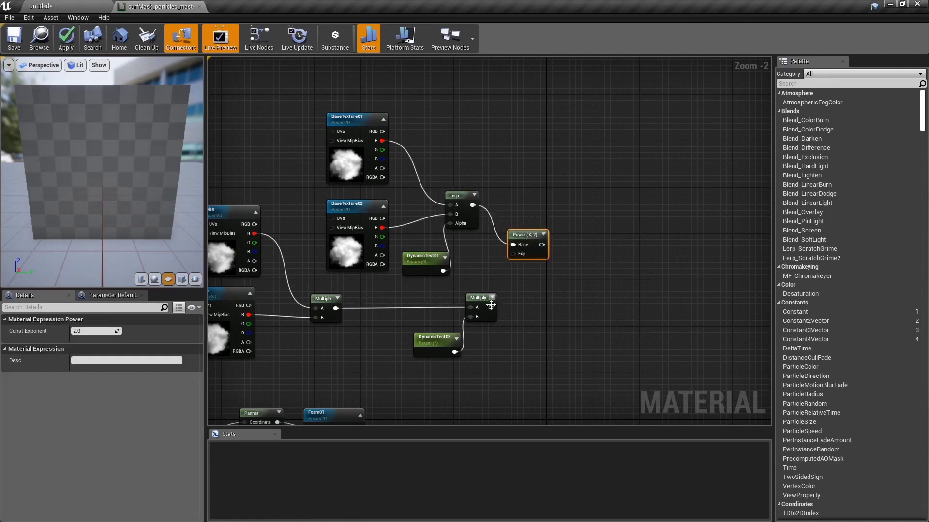
{"action": "left_click_drag", "start_coordinate": [491, 308], "coordinate": [513, 254]}
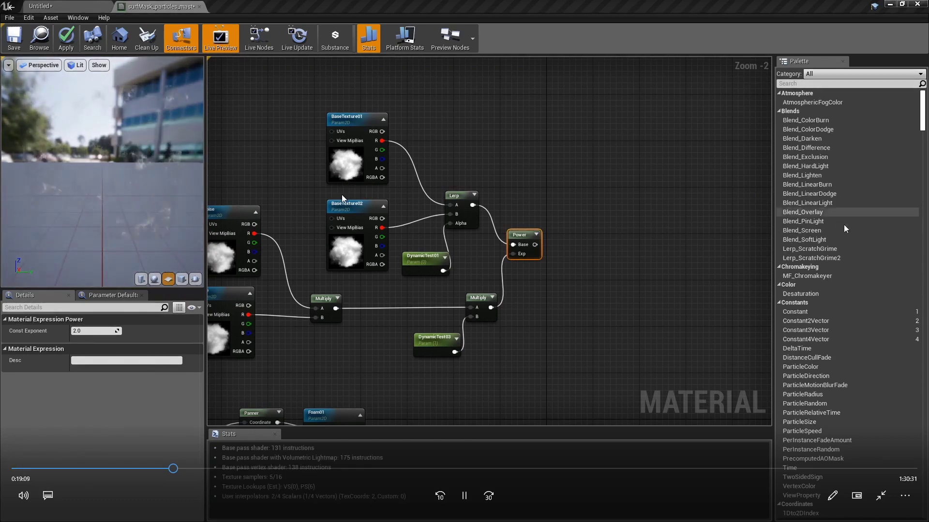
- Add a Multiply node below the foam Power output and feed it both the foam Power and the base texture Power results
{"action": "scroll", "coordinate": [341, 194], "scroll_direction": "down", "scroll_amount": 2}
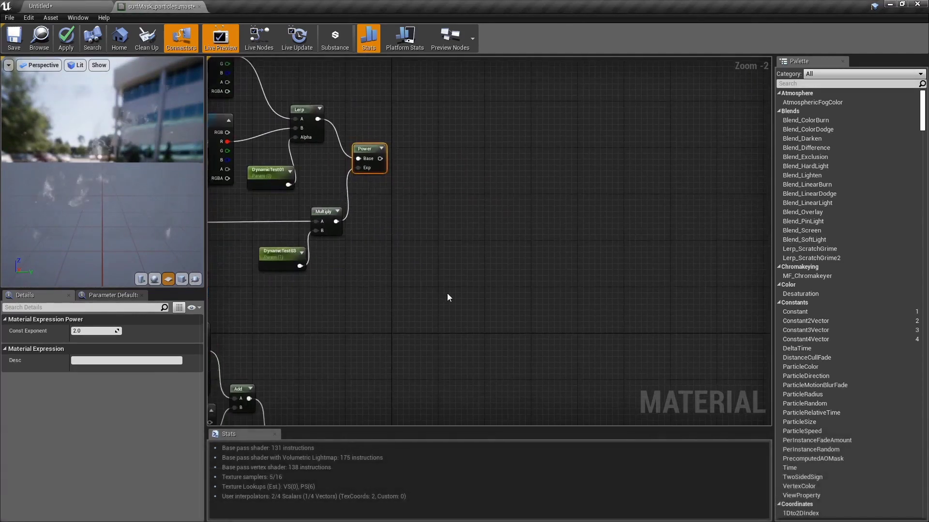
{"action": "scroll", "coordinate": [447, 293], "scroll_direction": "down", "scroll_amount": 1}
{"action": "right_click_drag", "start_coordinate": [437, 294], "coordinate": [460, 212]}
{"action": "scroll", "coordinate": [442, 257], "scroll_direction": "up", "scroll_amount": 2}
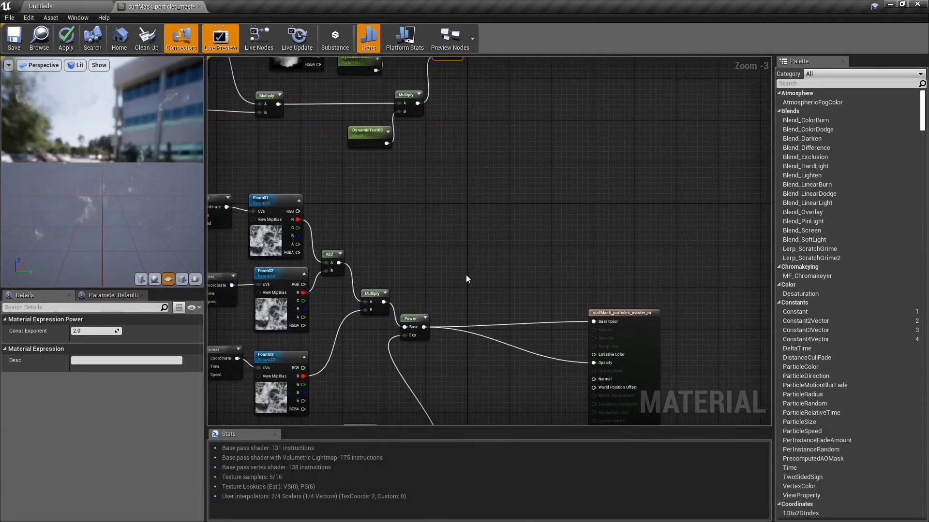
{"action": "left_click", "coordinate": [463, 363]}
{"action": "left_click_drag", "start_coordinate": [422, 327], "coordinate": [468, 376]}
{"action": "right_click_drag", "start_coordinate": [463, 280], "coordinate": [476, 338]}
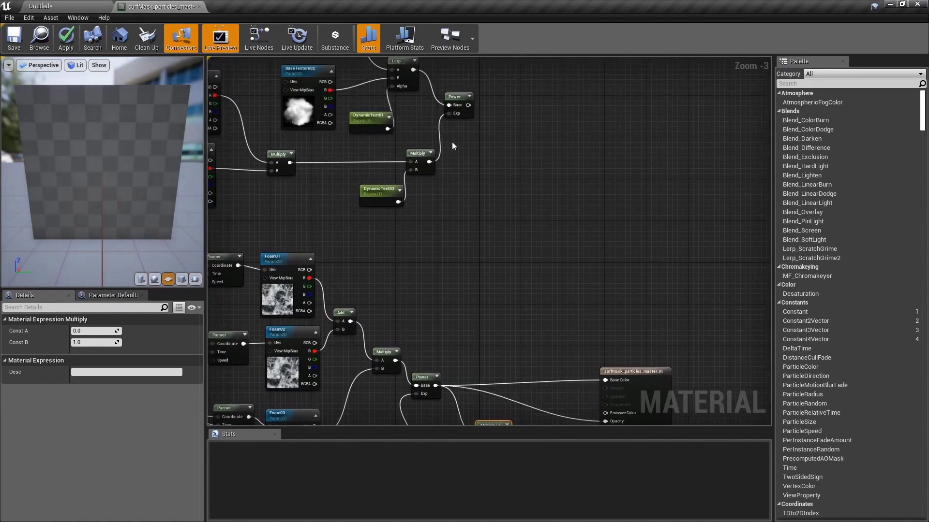
{"action": "left_click_drag", "start_coordinate": [468, 105], "coordinate": [537, 389]}
- Add a Depth Fade node after the new Multiply and connect the depthfade scalar parameter, default 100, to its FadeDistance
{"action": "type", "text": "de"}
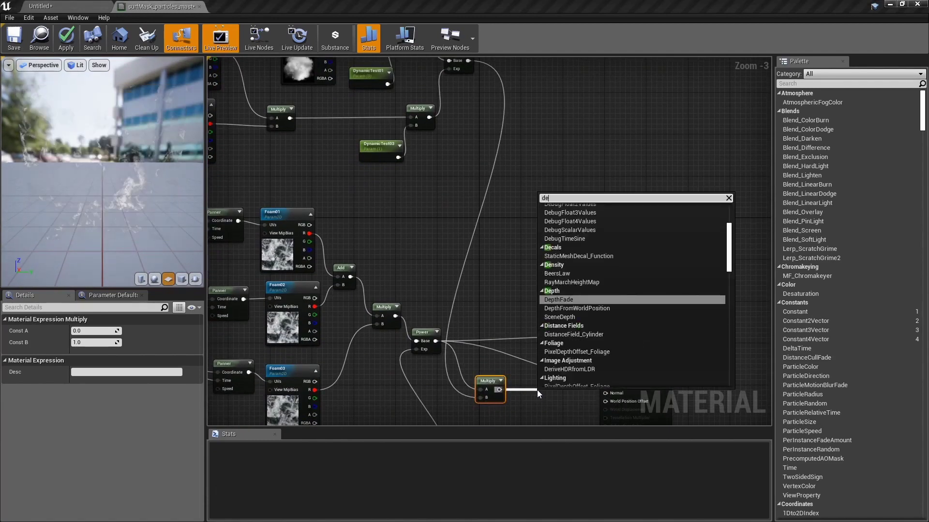
{"action": "type", "text": "p"}
{"action": "left_click", "coordinate": [560, 234]}
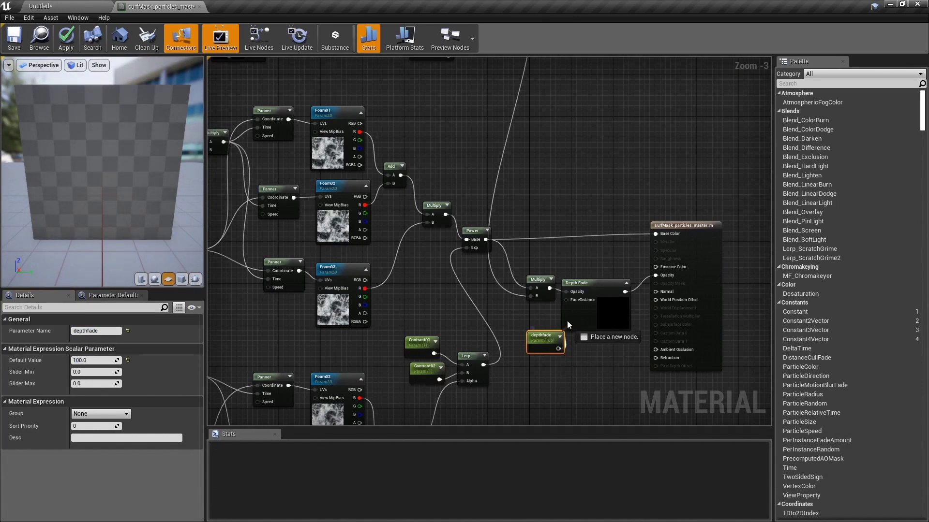
{"action": "left_click_drag", "start_coordinate": [571, 303], "coordinate": [567, 300]}
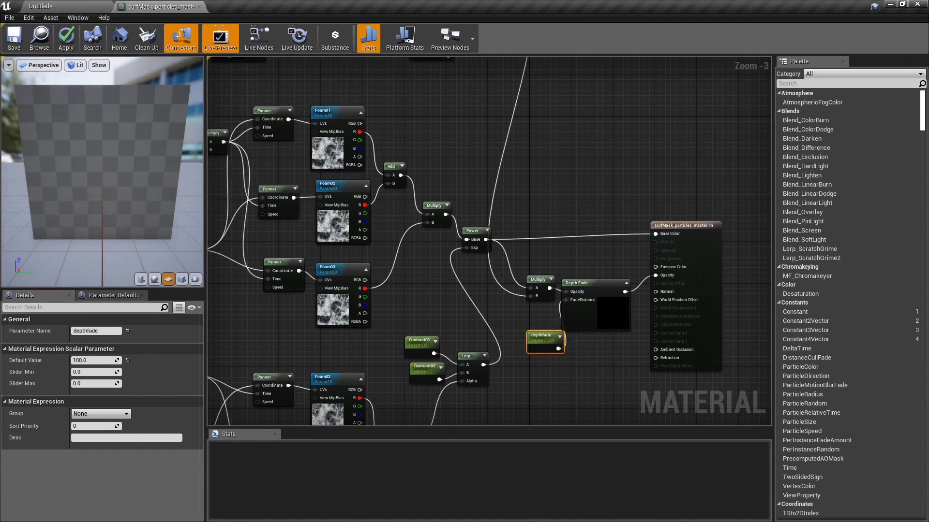
- Add a OneMinus node fed by the base texture Power output and route it down toward the Multiply before the Depth Fade
{"action": "mouse_move", "coordinate": [744, 371]}
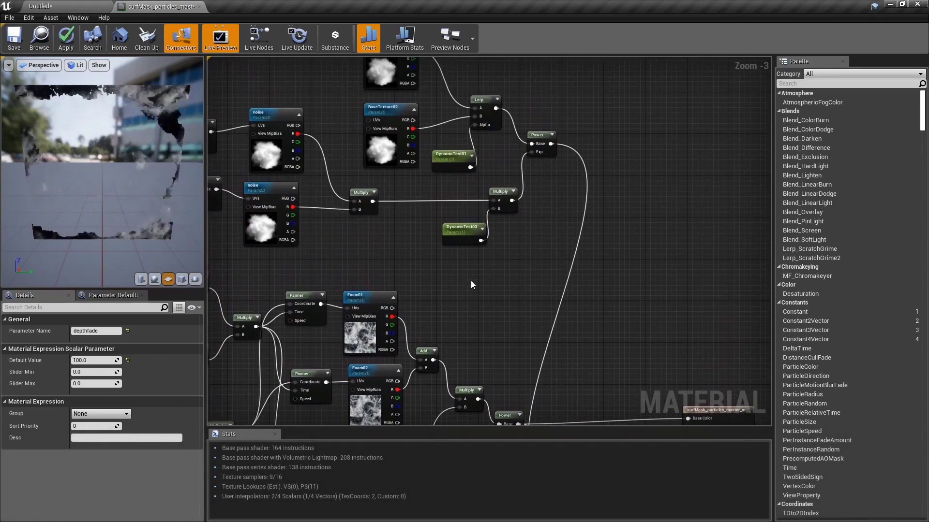
{"action": "right_click_drag", "start_coordinate": [471, 284], "coordinate": [471, 157]}
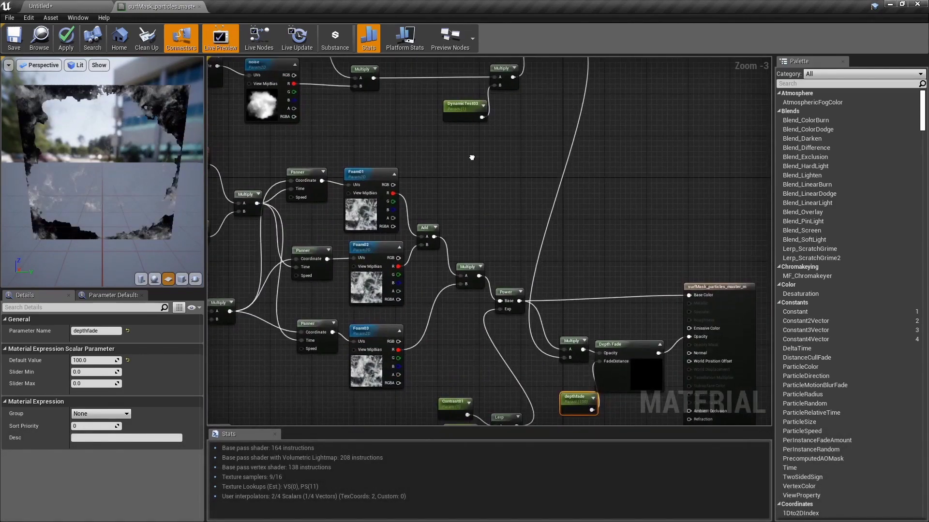
{"action": "mouse_move", "coordinate": [398, 197]}
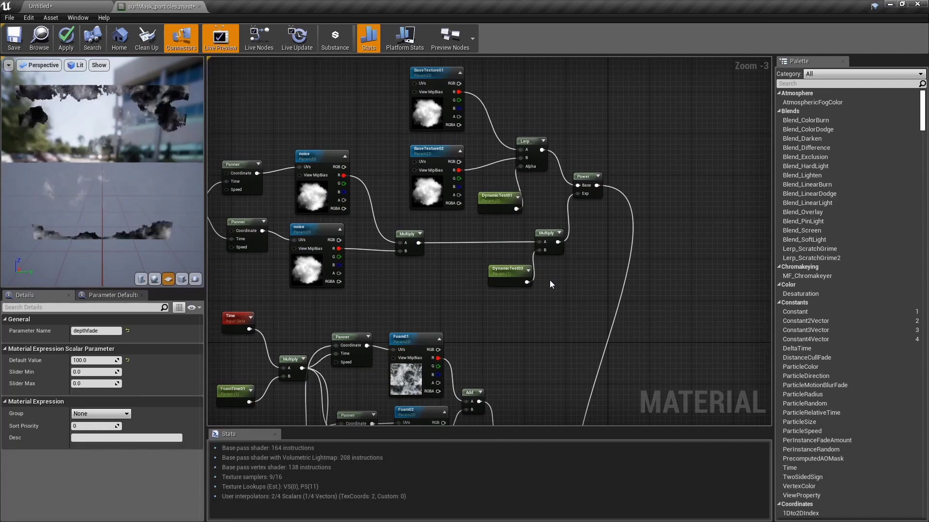
{"action": "right_click_drag", "start_coordinate": [581, 356], "coordinate": [542, 271]}
{"action": "right_click_drag", "start_coordinate": [589, 345], "coordinate": [514, 244]}
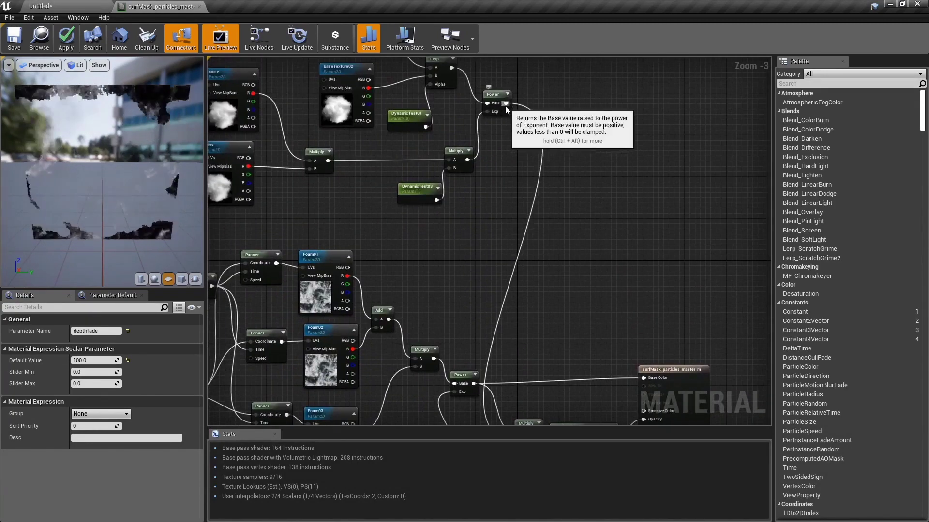
{"action": "left_click_drag", "start_coordinate": [505, 104], "coordinate": [518, 162]}
{"action": "type", "text": "min"}
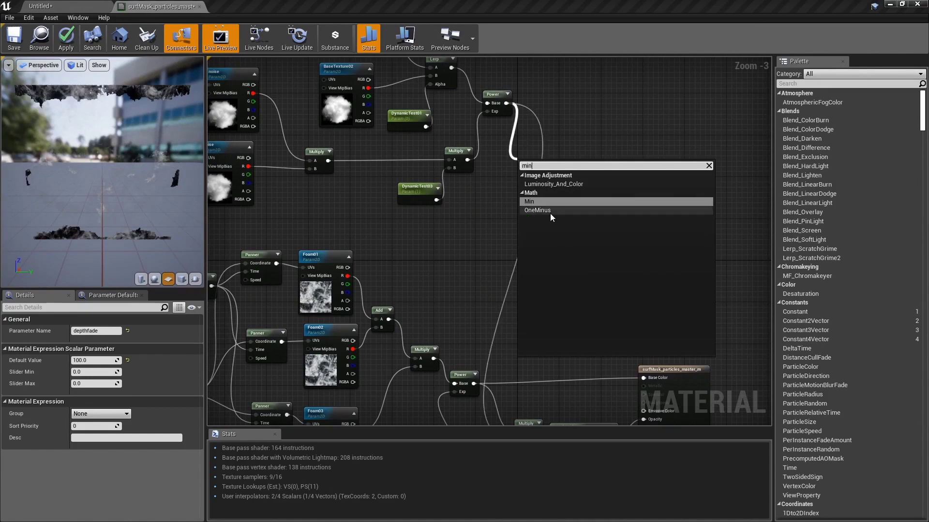
{"action": "left_click", "coordinate": [550, 213]}
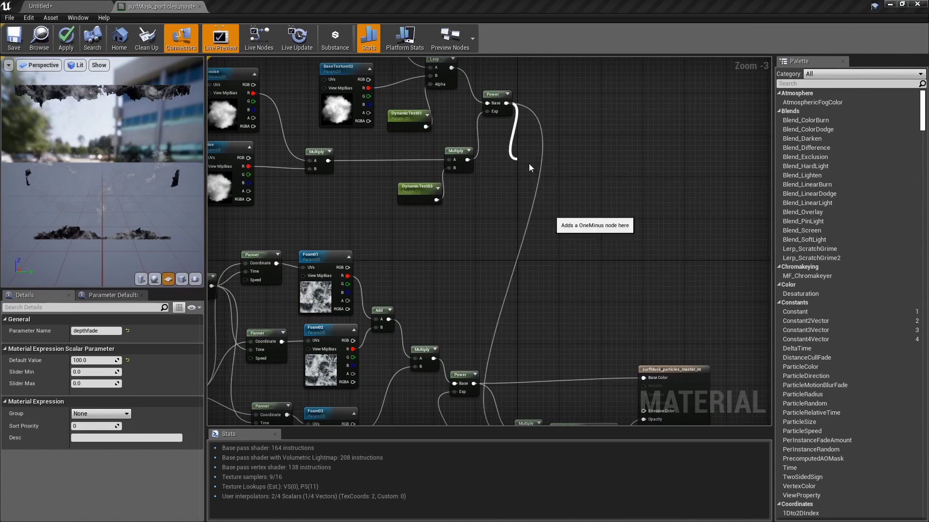
{"action": "left_click_drag", "start_coordinate": [534, 173], "coordinate": [525, 339]}
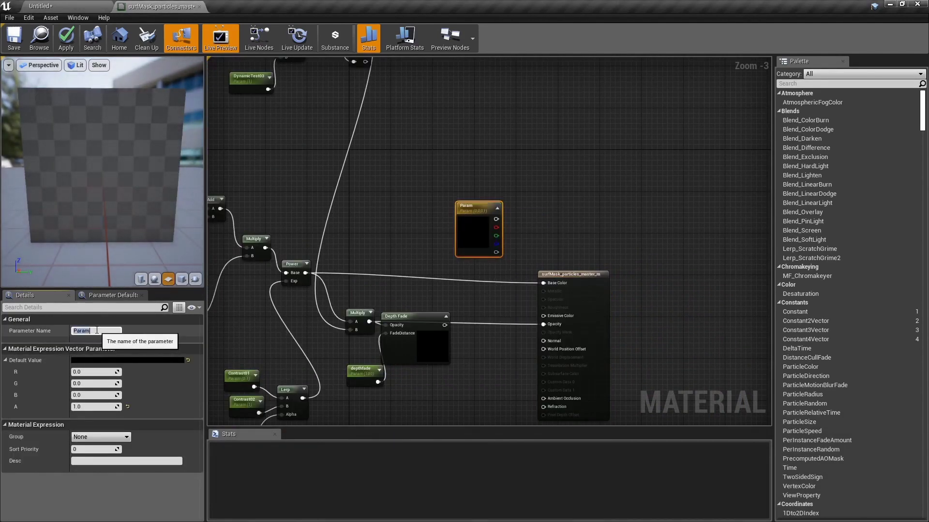
- Name the new vector parameter EmmissiveTint and connect it to the material's Emissive Color
{"action": "type", "text": "EmmissiveTint"}
{"action": "key", "text": "Return"}
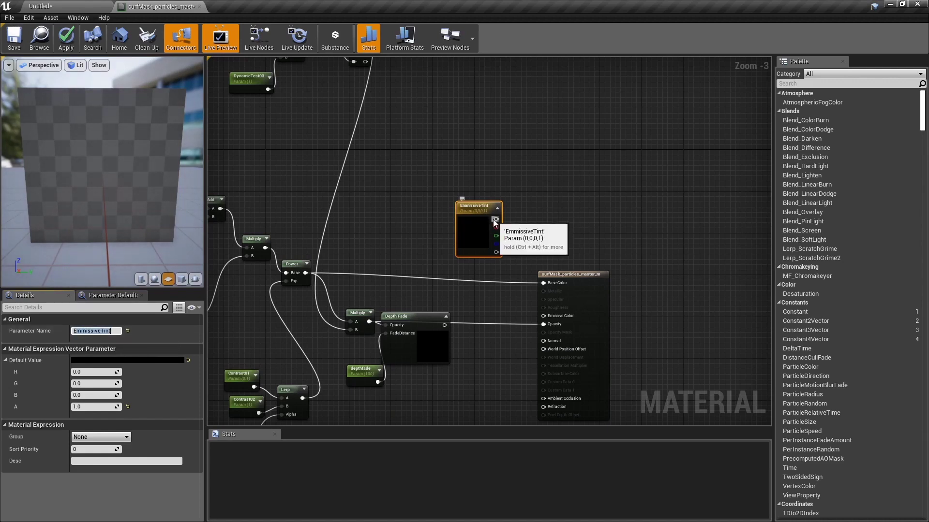
{"action": "left_click_drag", "start_coordinate": [496, 219], "coordinate": [548, 317]}
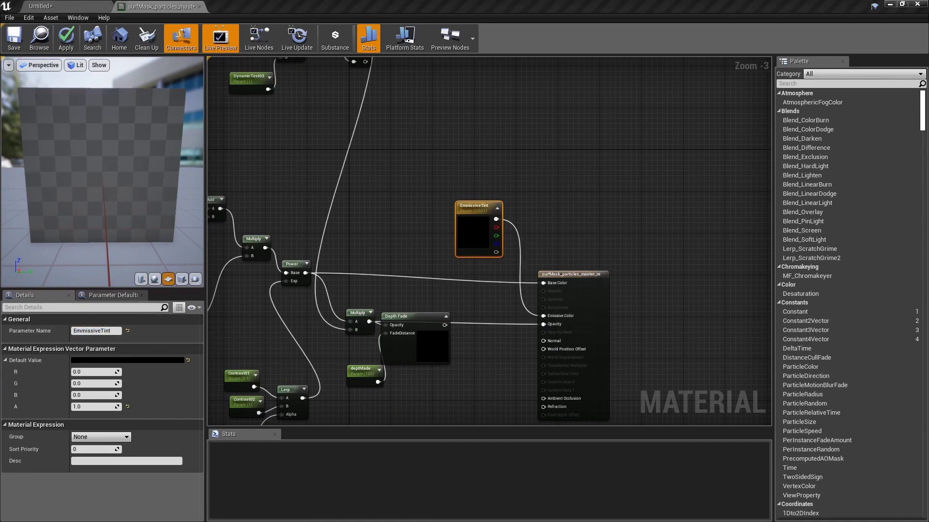
- Connect the Depth Fade output to Opacity and shift the Multiply, Depth Fade and depthfade nodes closer to the material output
{"action": "right_click_drag", "start_coordinate": [393, 278], "coordinate": [590, 277]}
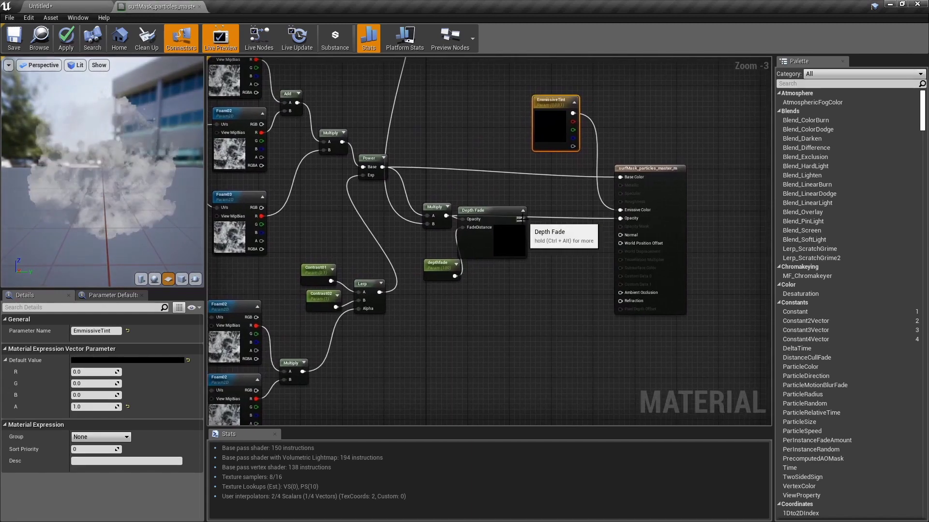
{"action": "left_click_drag", "start_coordinate": [521, 219], "coordinate": [631, 220]}
{"action": "right_click_drag", "start_coordinate": [483, 342], "coordinate": [468, 326]}
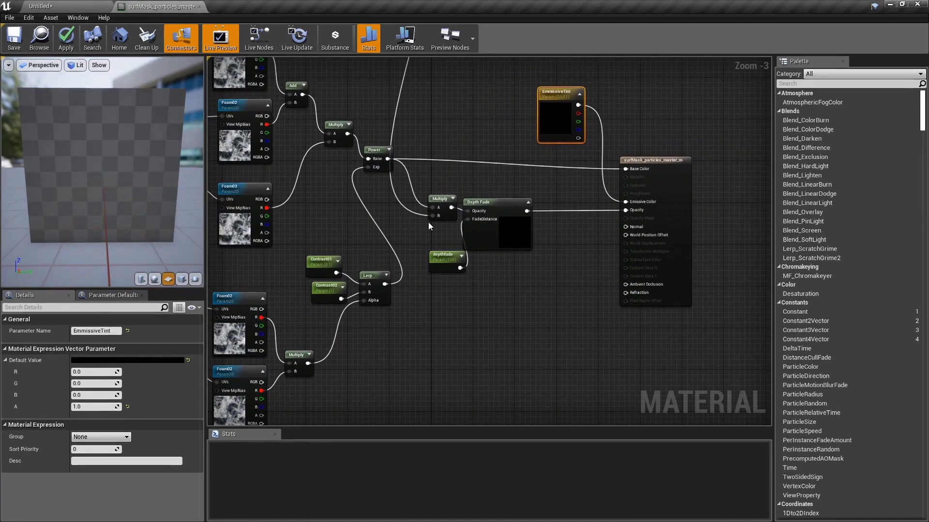
{"action": "left_click_drag", "start_coordinate": [424, 195], "coordinate": [515, 297]}
{"action": "left_click_drag", "start_coordinate": [479, 241], "coordinate": [526, 247]}
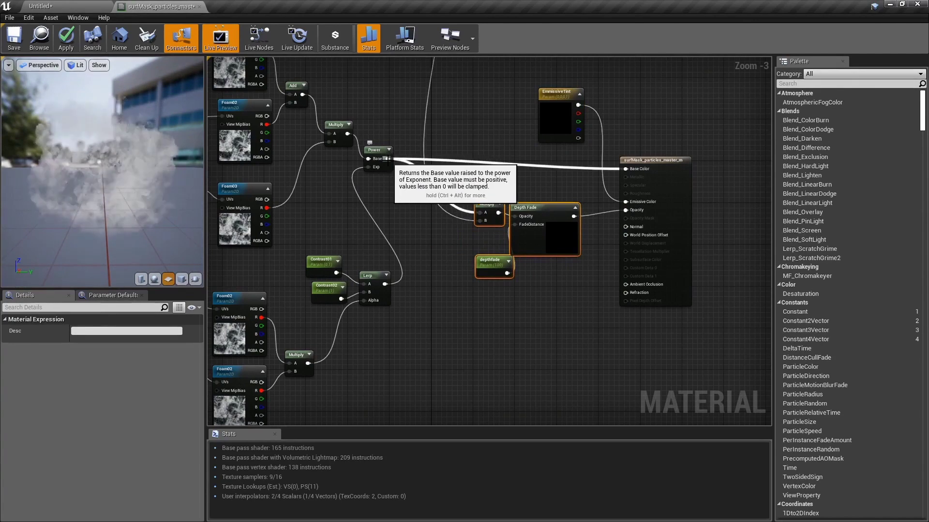
- Add a PreparePerturbNormalHQ node fed by the base texture Power output, below the opacity Multiply
{"action": "left_click_drag", "start_coordinate": [388, 159], "coordinate": [432, 302]}
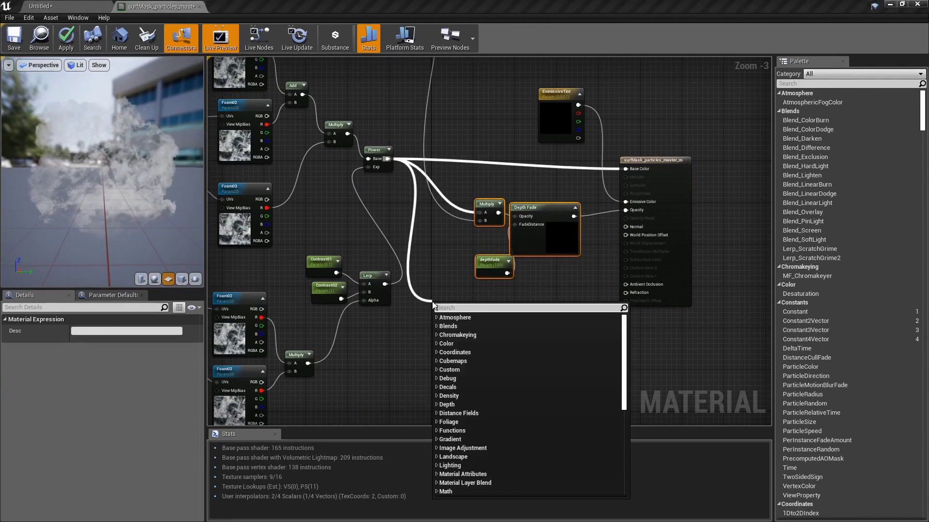
{"action": "type", "text": "prepar"}
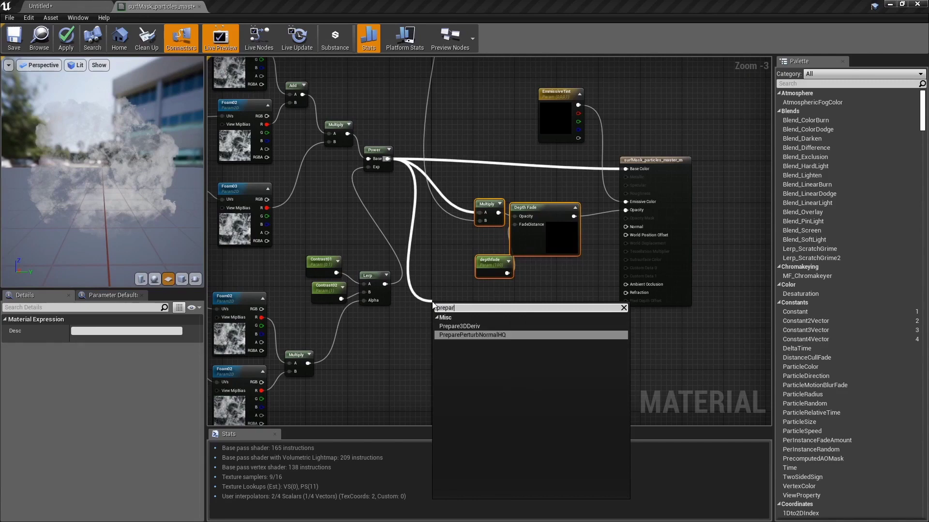
{"action": "left_click", "coordinate": [494, 335]}
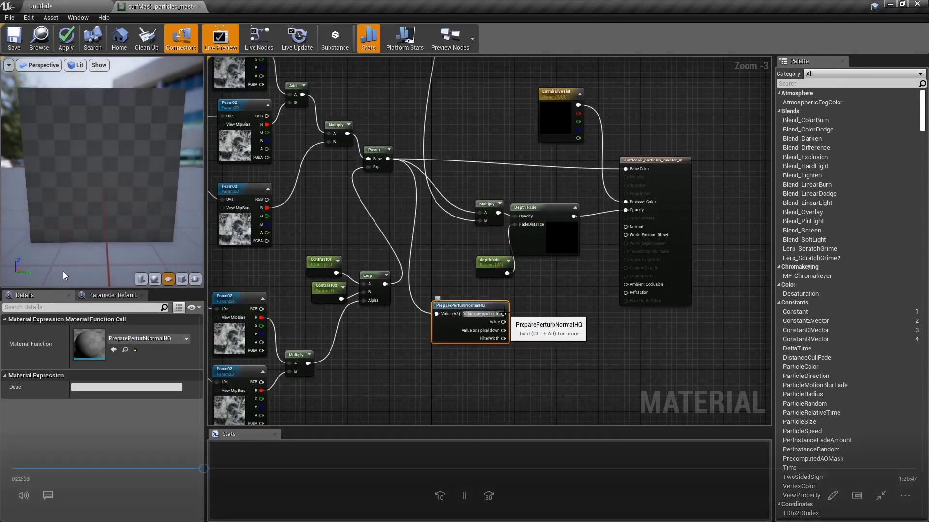
{"action": "key", "text": "space"}
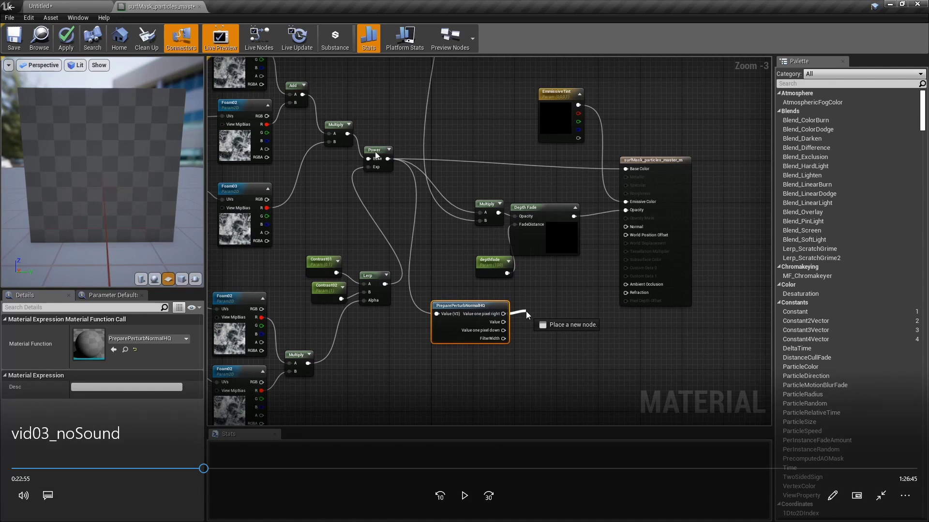
{"action": "left_click", "coordinate": [462, 494]}
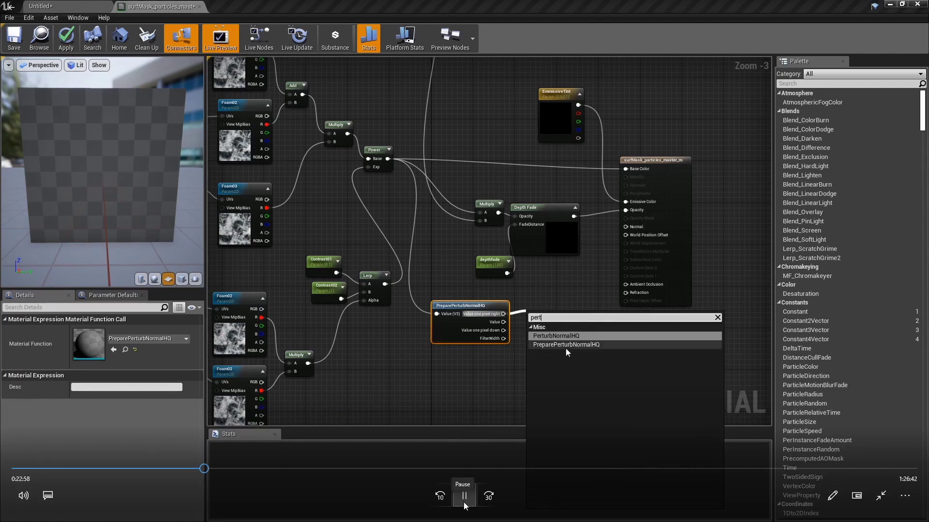
{"action": "left_click", "coordinate": [464, 497]}
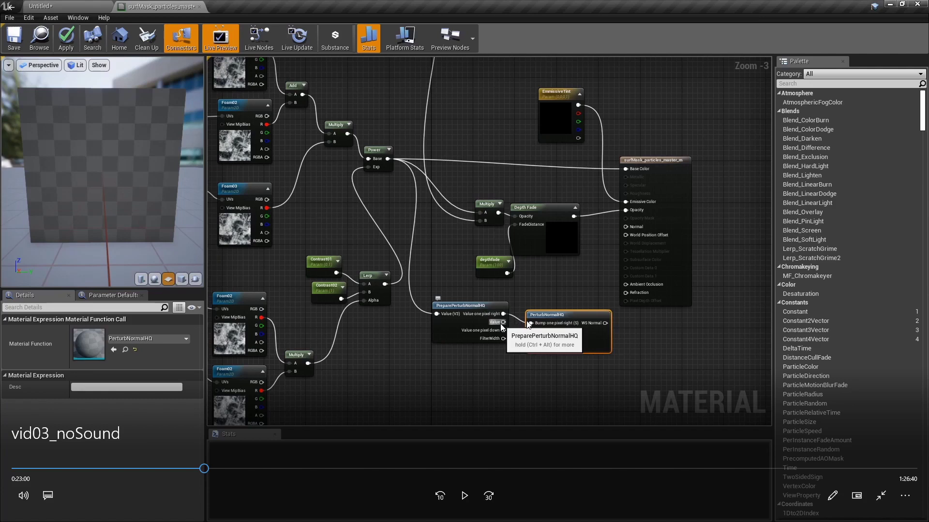
{"action": "left_click", "coordinate": [465, 495]}
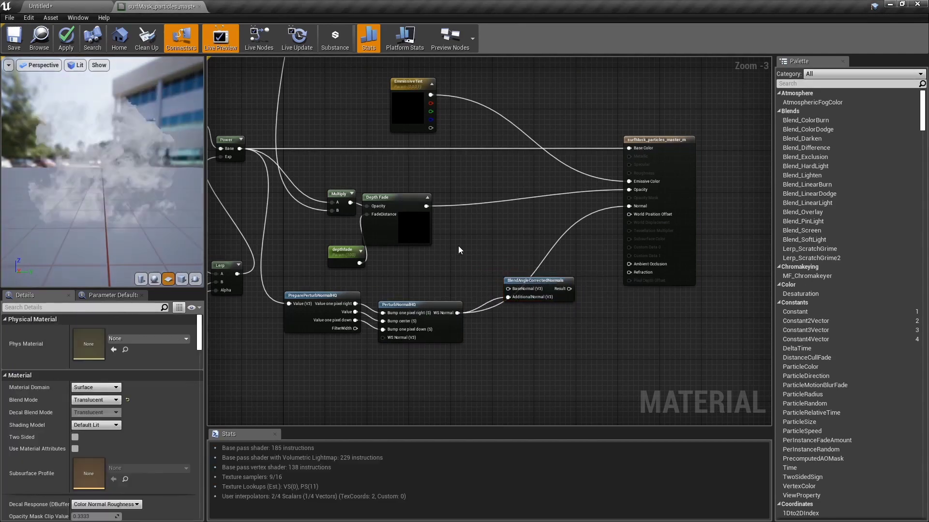
- Add a texture sample above BlendAngleCorrectedNormals, convert it to a parameter named Normal and assign the Blank_nmBall texture
{"action": "left_click_drag", "start_coordinate": [478, 257], "coordinate": [471, 226]}
{"action": "right_click", "coordinate": [474, 222]}
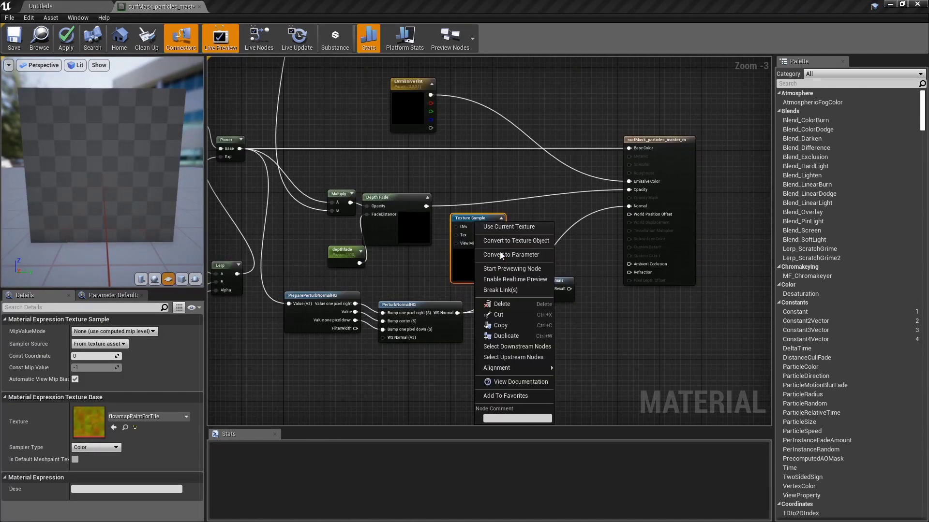
{"action": "left_click", "coordinate": [503, 255]}
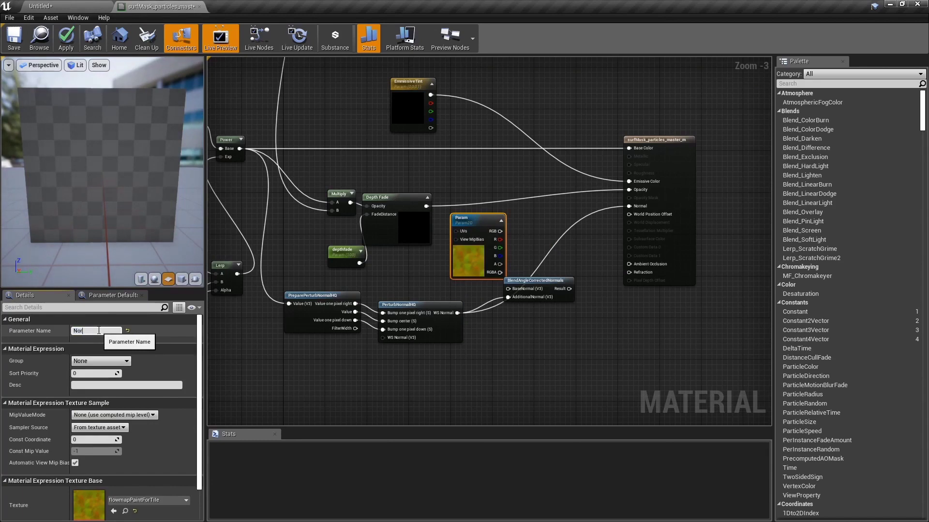
{"action": "left_click", "coordinate": [145, 500]}
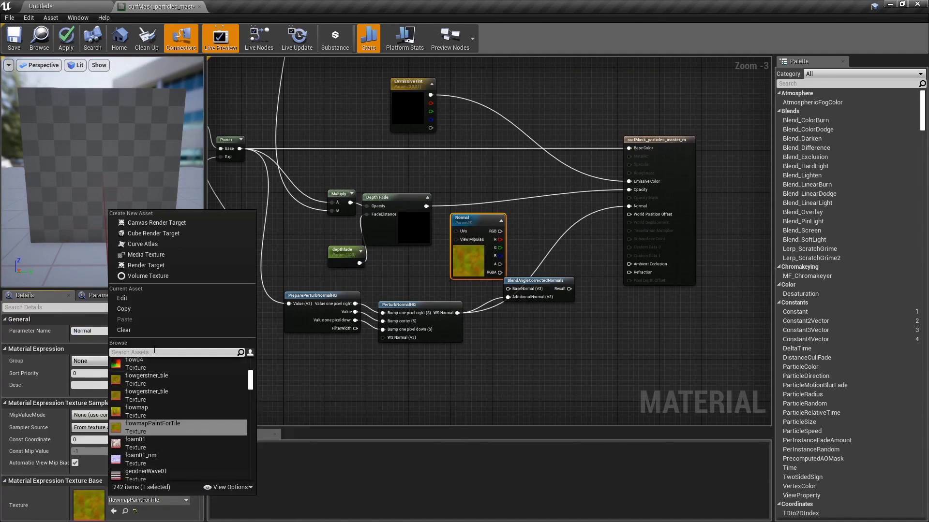
{"action": "type", "text": "blank"}
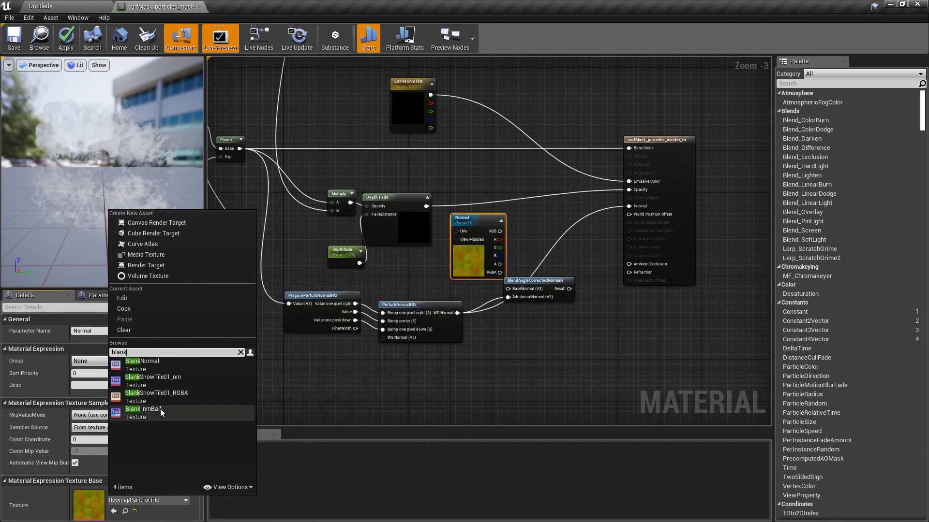
{"action": "left_click", "coordinate": [144, 410]}
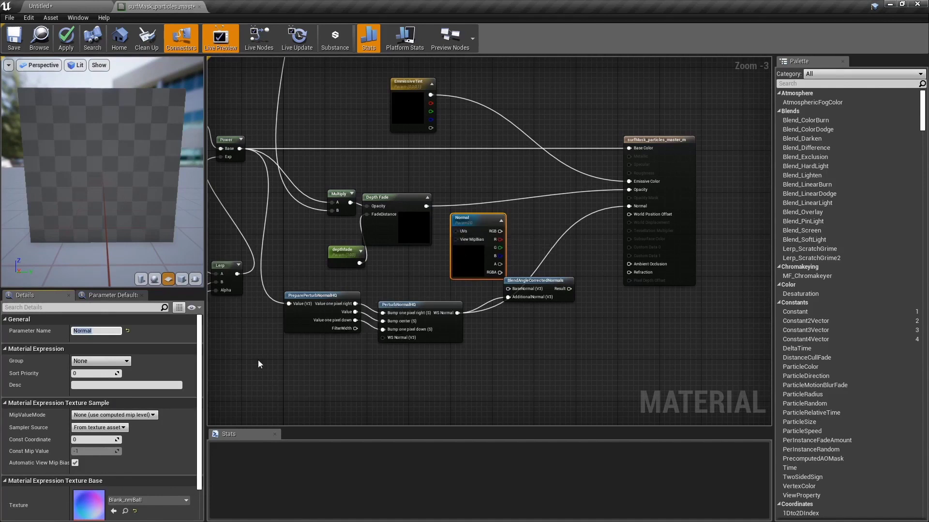
{"action": "scroll", "coordinate": [164, 409], "scroll_direction": "down", "scroll_amount": 2}
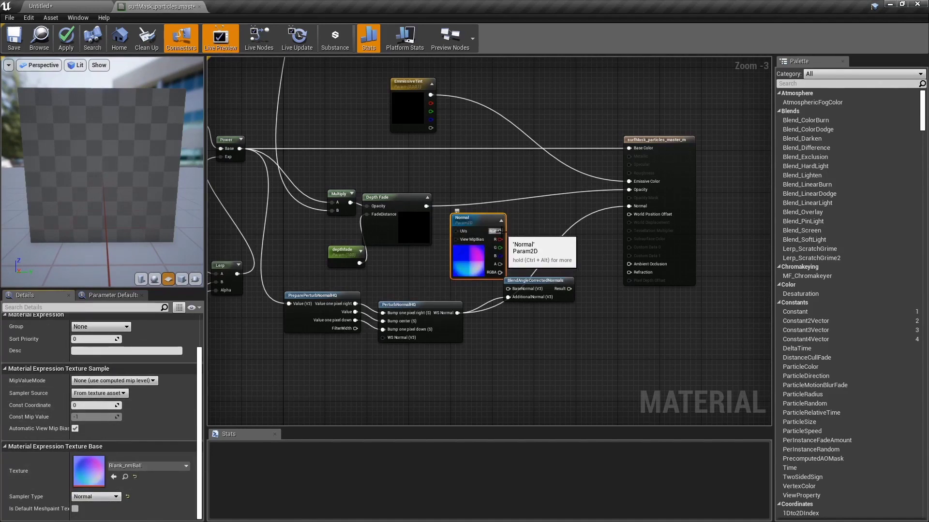
- Connect the Normal texture's RGB to BaseNormal and the BlendAngleCorrectedNormals Result to the material's Normal input, and save the material
{"action": "left_click_drag", "start_coordinate": [500, 231], "coordinate": [508, 289]}
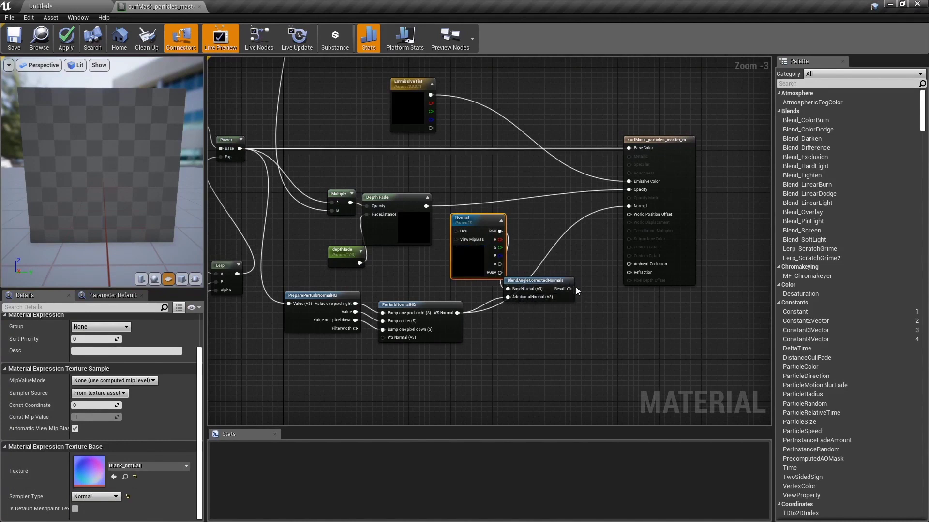
{"action": "left_click_drag", "start_coordinate": [569, 289], "coordinate": [634, 207]}
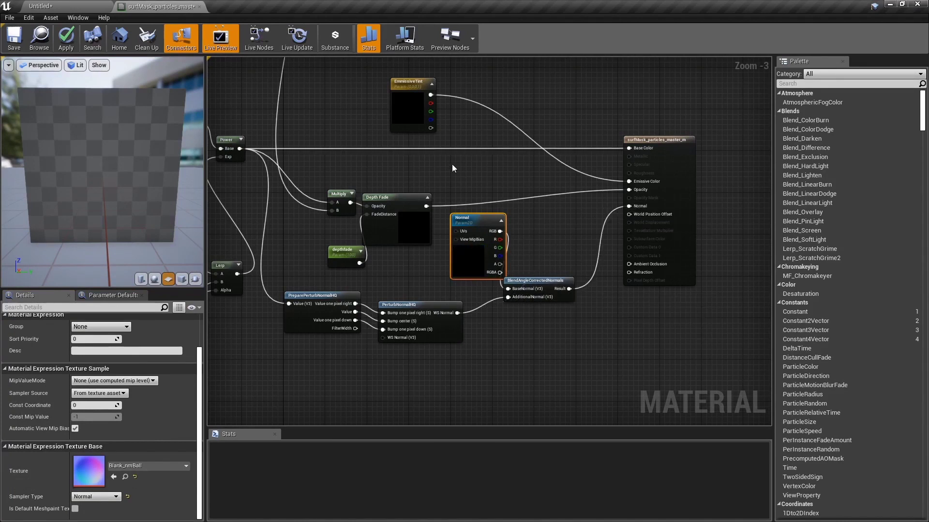
{"action": "left_click", "coordinate": [13, 45]}
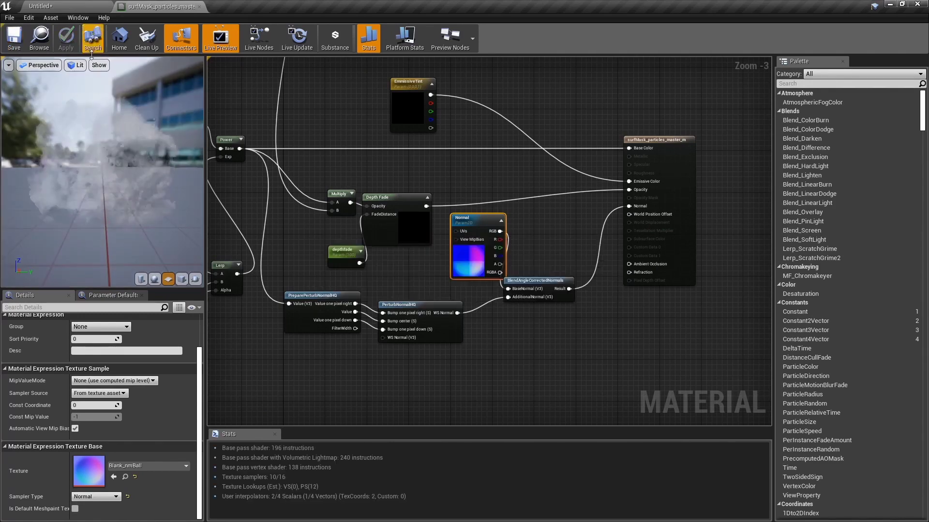
- Create a material instance of surfMask_particles_master_m in the vidtuts/03 folder and assign it to the plane's material Element 0
{"action": "left_click", "coordinate": [53, 6]}
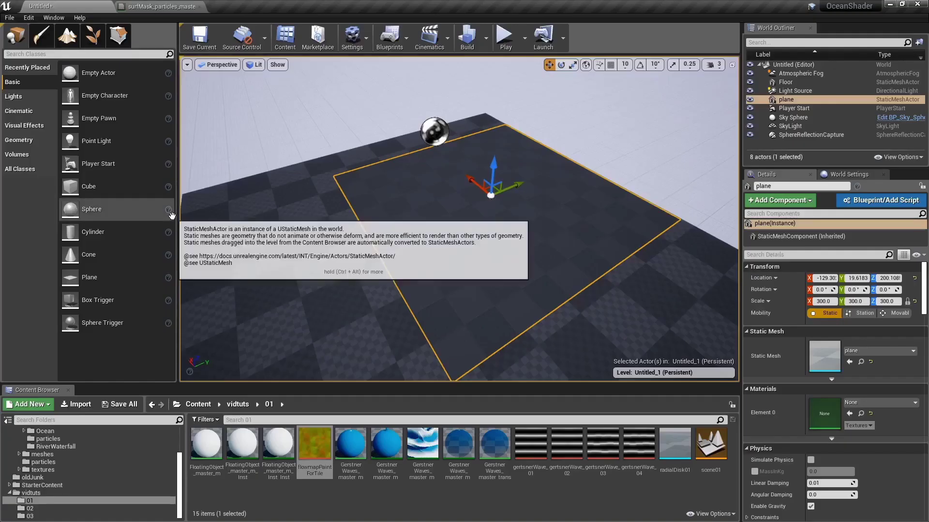
{"action": "left_click", "coordinate": [102, 516]}
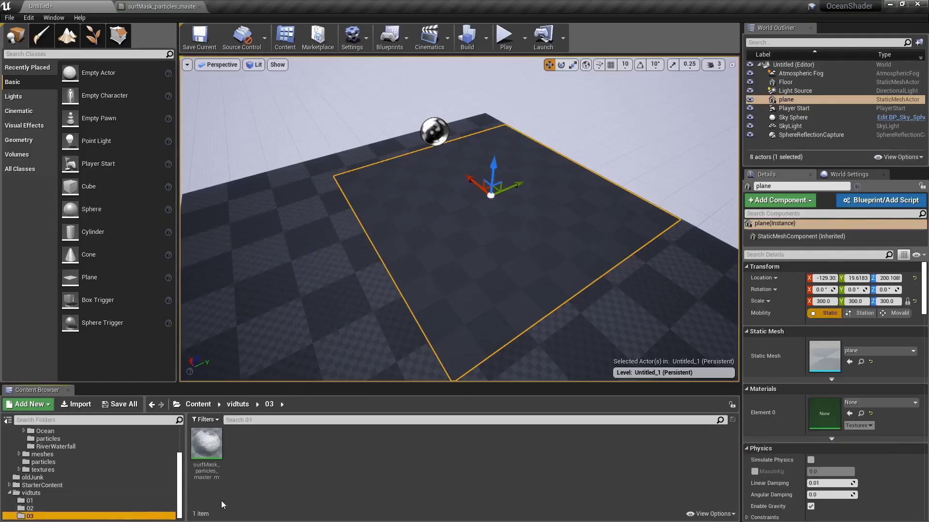
{"action": "right_click", "coordinate": [202, 464]}
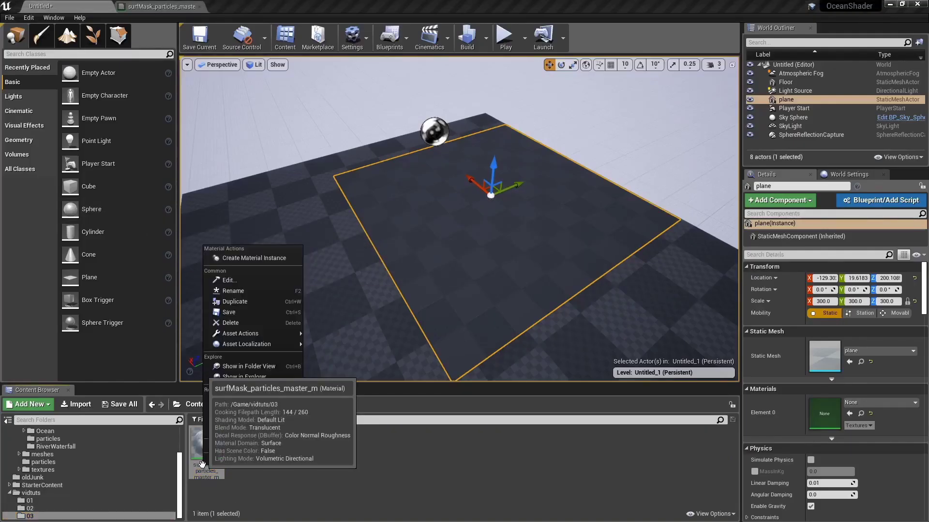
{"action": "left_click", "coordinate": [271, 259]}
{"action": "key", "text": "Return"}
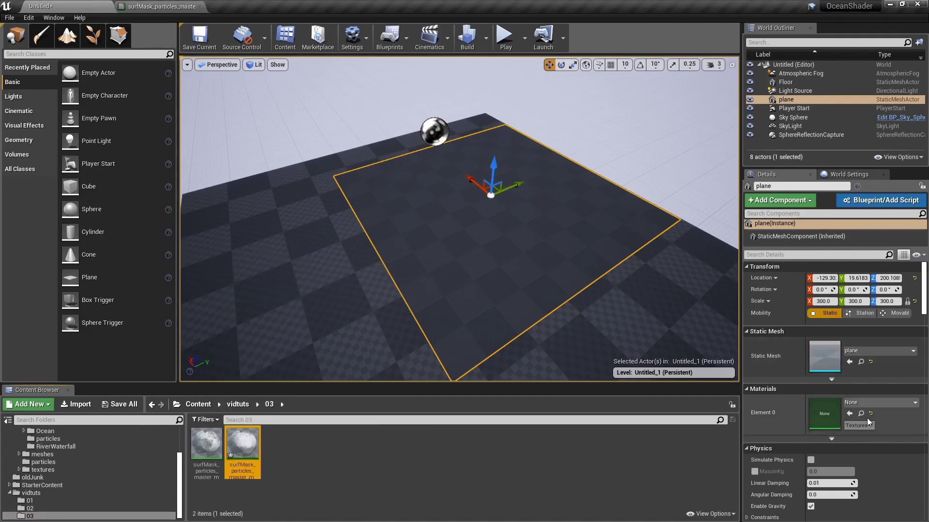
{"action": "left_click", "coordinate": [849, 413]}
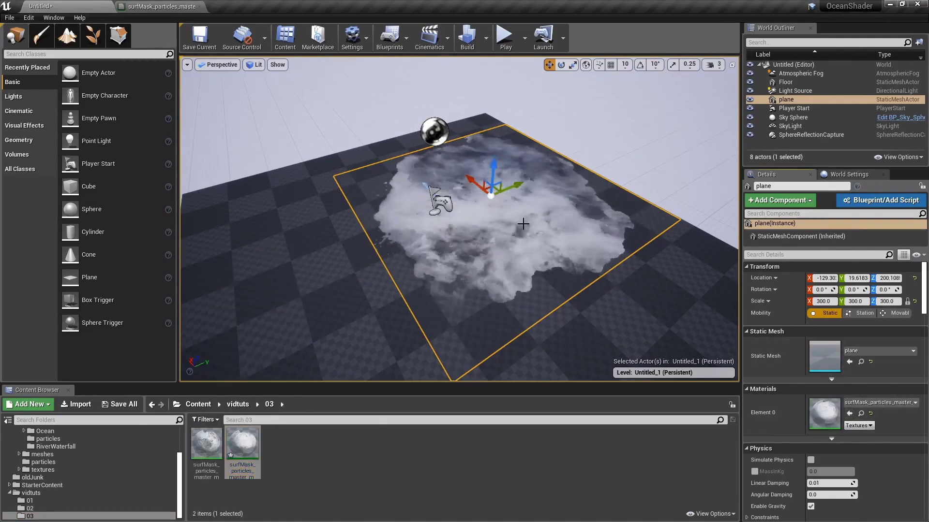
- Open the new material instance and enable the Contrast01, Contrast02, flowTile01 and flowTime01 parameter overrides
{"action": "right_click_drag", "start_coordinate": [517, 227], "coordinate": [503, 247]}
{"action": "double_click", "coordinate": [242, 444]}
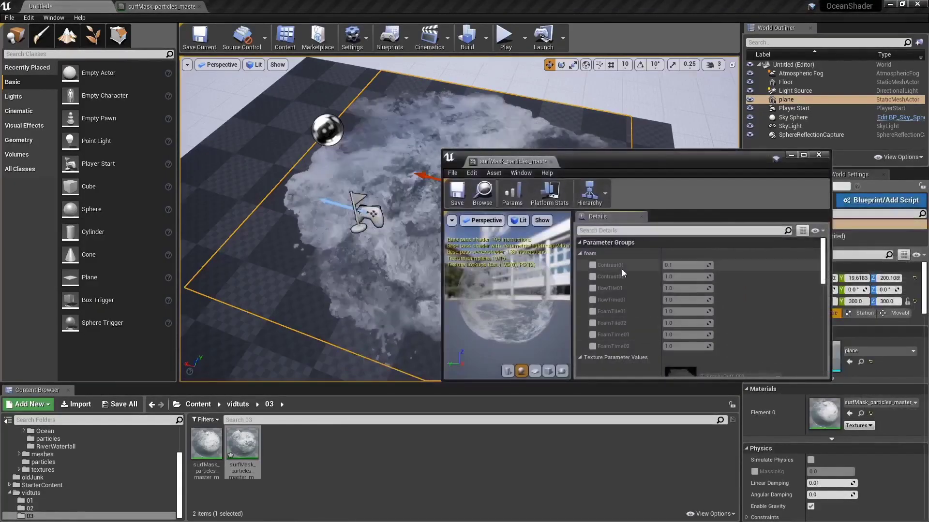
{"action": "left_click", "coordinate": [593, 265]}
{"action": "left_click", "coordinate": [592, 276]}
{"action": "left_click", "coordinate": [592, 288]}
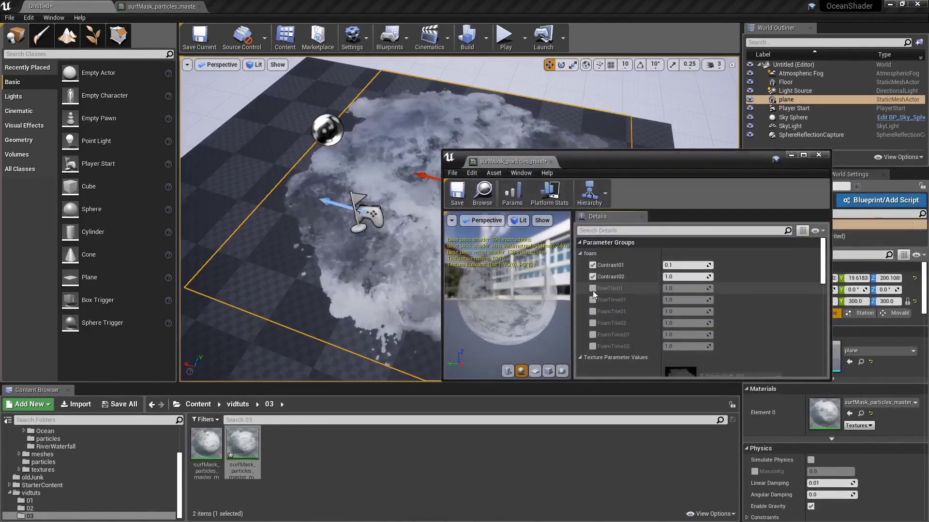
{"action": "left_click", "coordinate": [592, 300]}
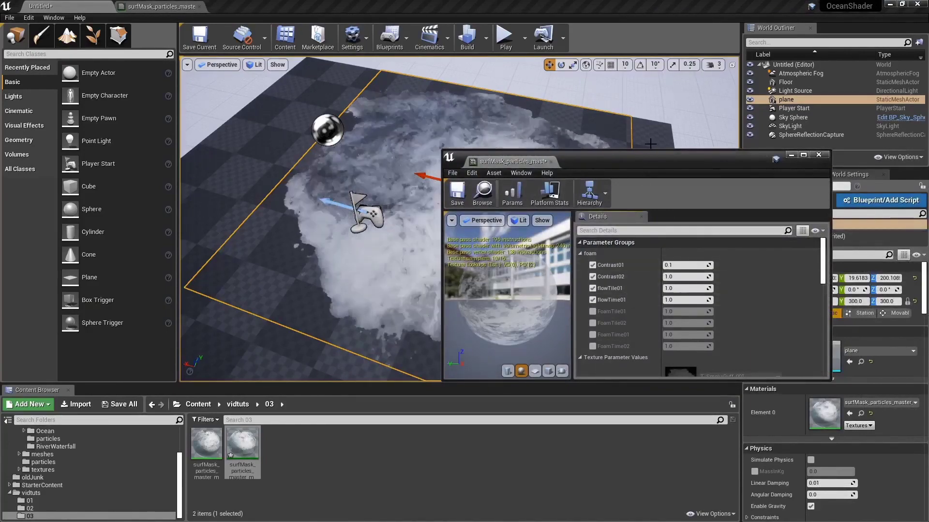
- Enable the FoamTime01 and FoamTime02 overrides, set both to 0.5 and save the material instance
{"action": "left_click_drag", "start_coordinate": [656, 168], "coordinate": [747, 93]}
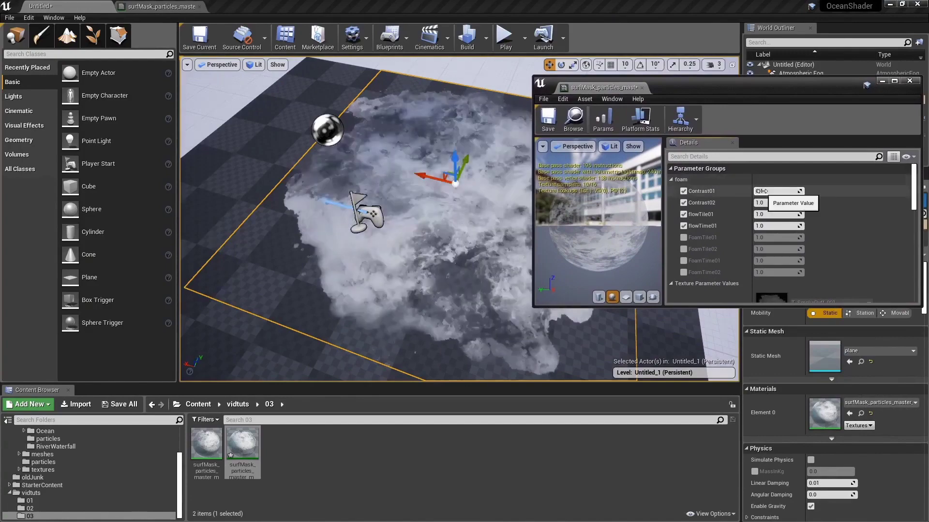
{"action": "left_click", "coordinate": [683, 261]}
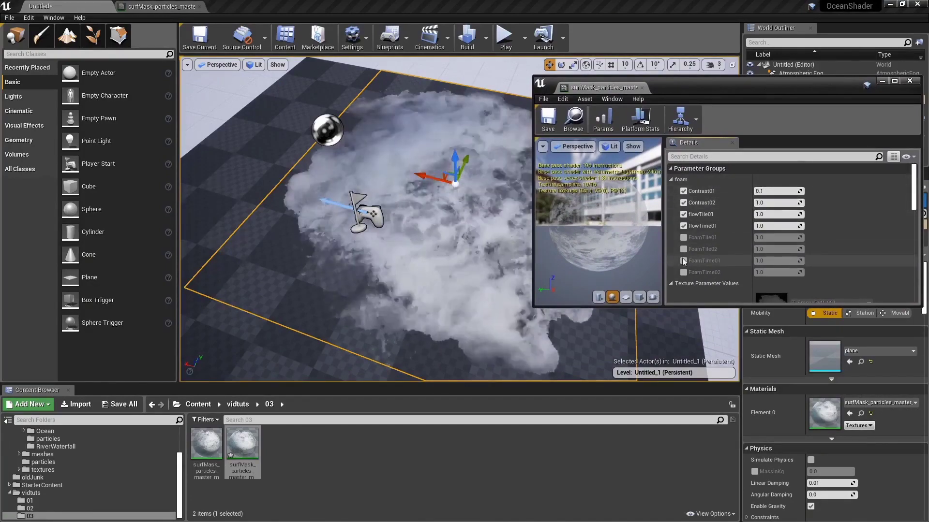
{"action": "left_click", "coordinate": [684, 272]}
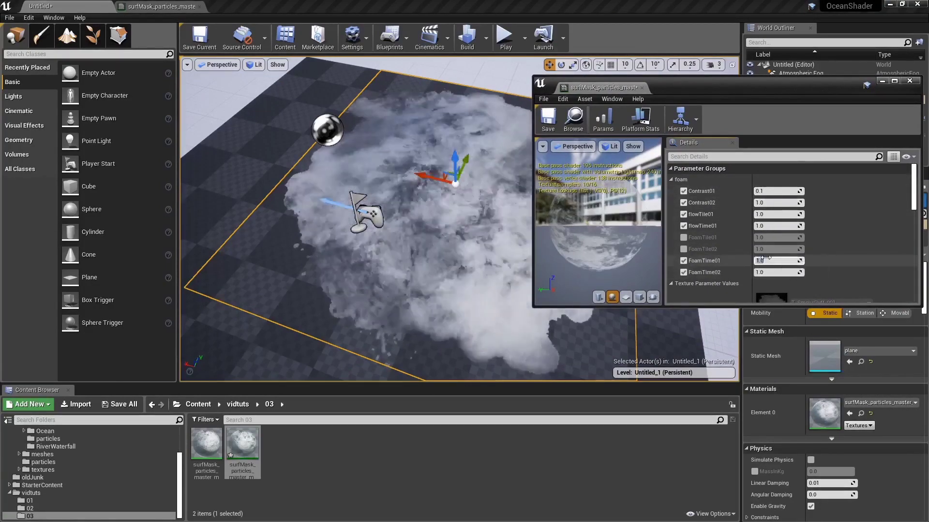
{"action": "type", "text": "0.5"}
{"action": "key", "text": "Return"}
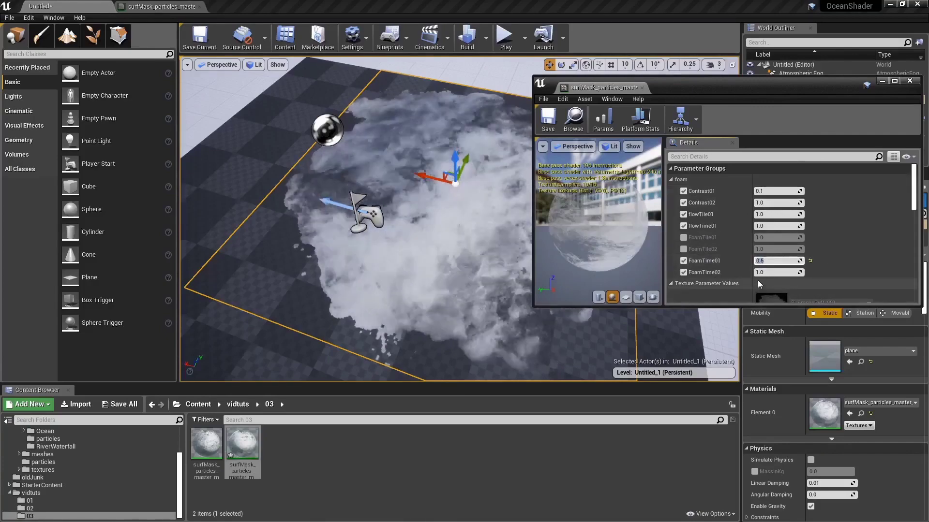
{"action": "left_click", "coordinate": [768, 273]}
{"action": "type", "text": "0.5"}
{"action": "key", "text": "Return"}
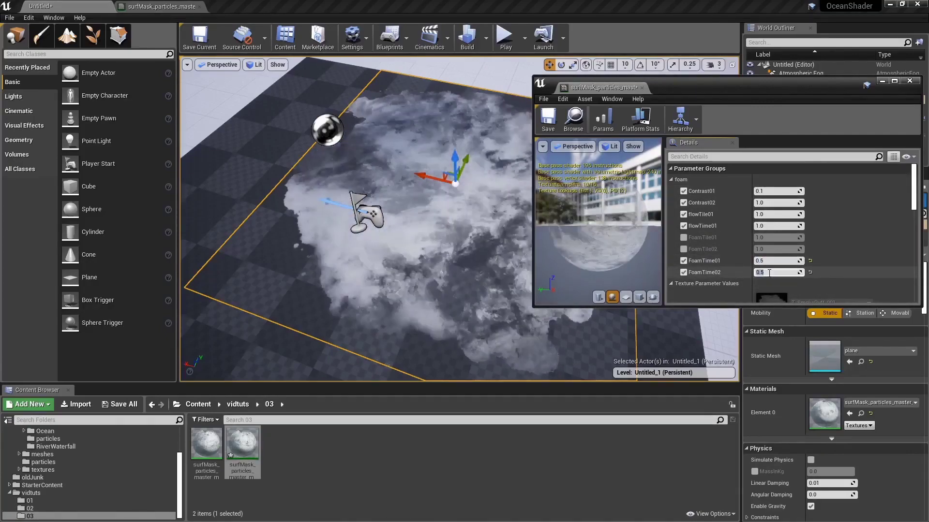
{"action": "left_click", "coordinate": [547, 116]}
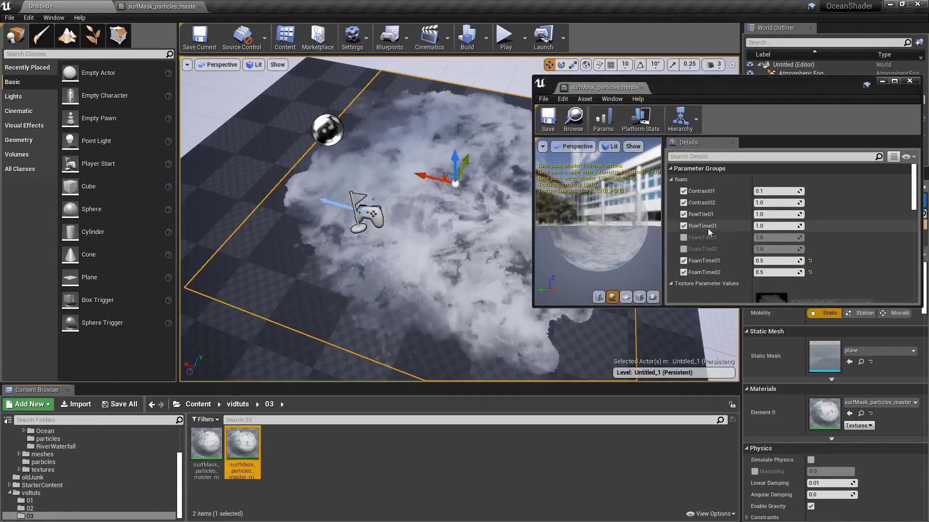
- Try Contrast02 at 0.1, 0.2 and 0.3, and settle on 0.4
{"action": "left_click", "coordinate": [776, 203]}
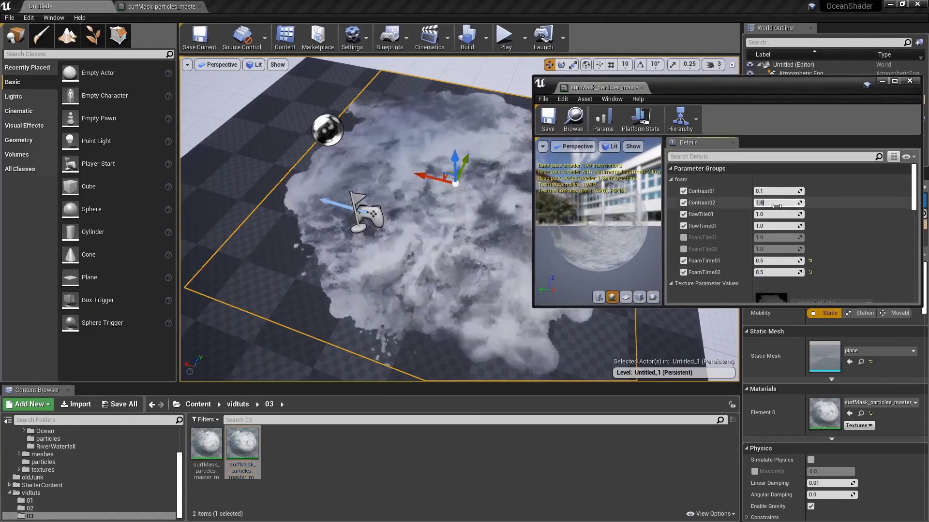
{"action": "type", "text": "0.1"}
{"action": "key", "text": "Return"}
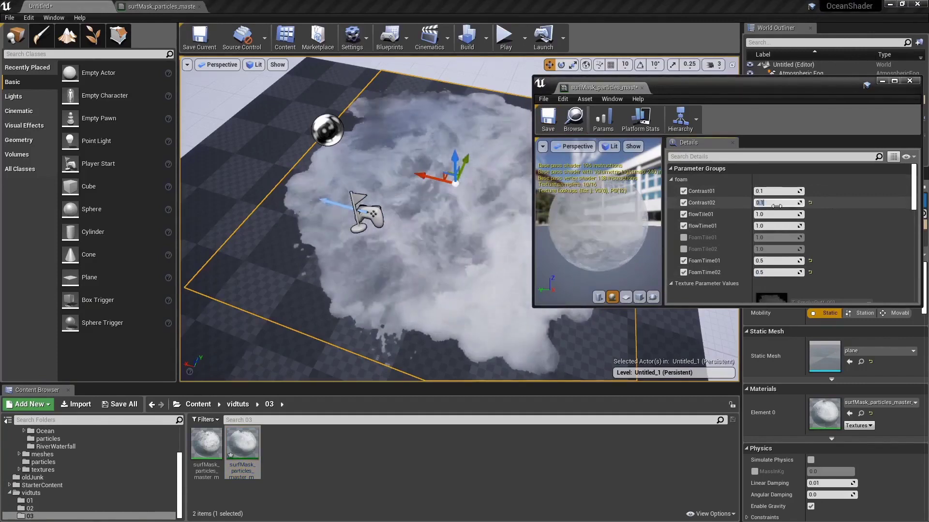
{"action": "type", "text": "0.2"}
{"action": "key", "text": "Return"}
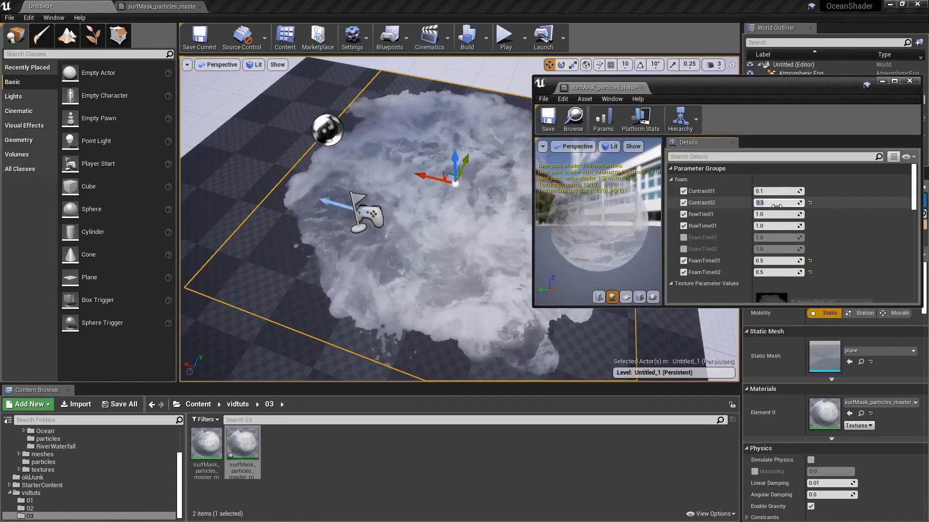
{"action": "type", "text": "0.3"}
{"action": "key", "text": "Return"}
{"action": "type", "text": "0.4"}
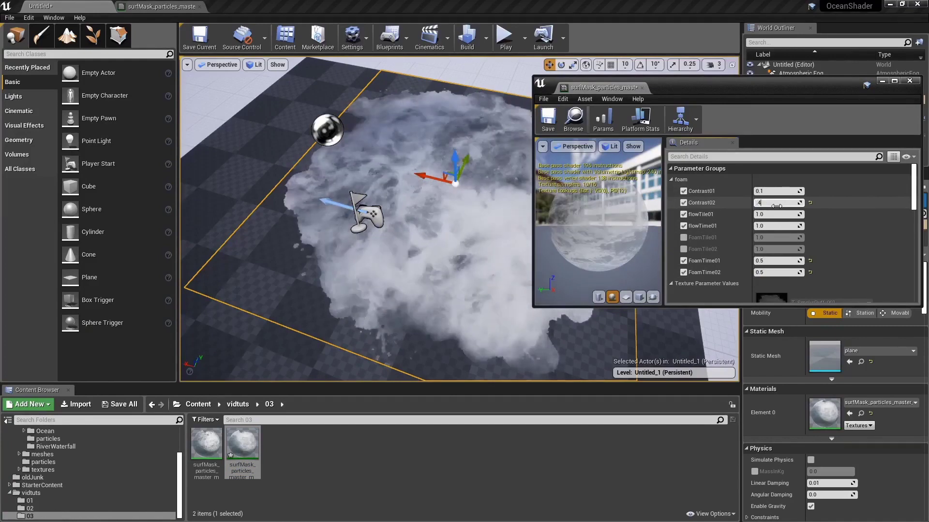
{"action": "key", "text": "Return"}
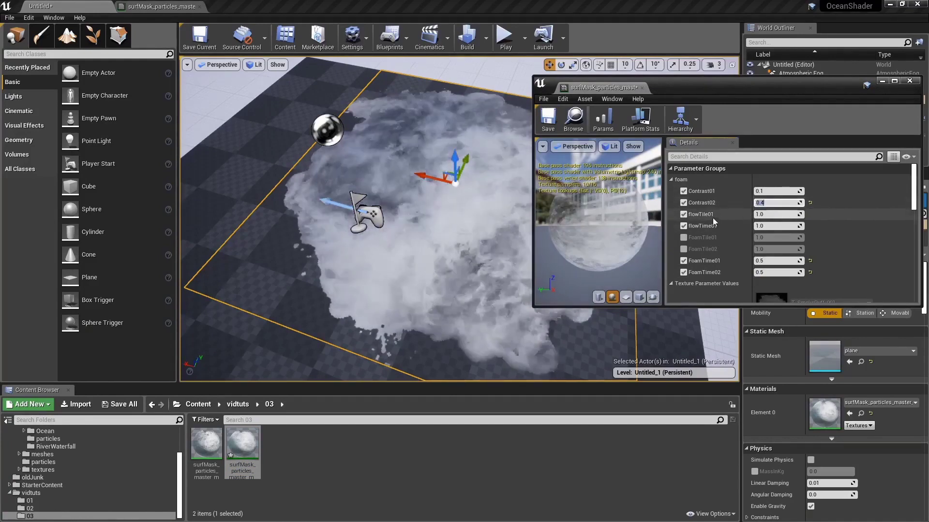
- Try flowTile01 at 2.0 and 0.5, and set it back to 1.0
{"action": "left_click", "coordinate": [776, 213]}
{"action": "type", "text": "2.0"}
{"action": "key", "text": "Return"}
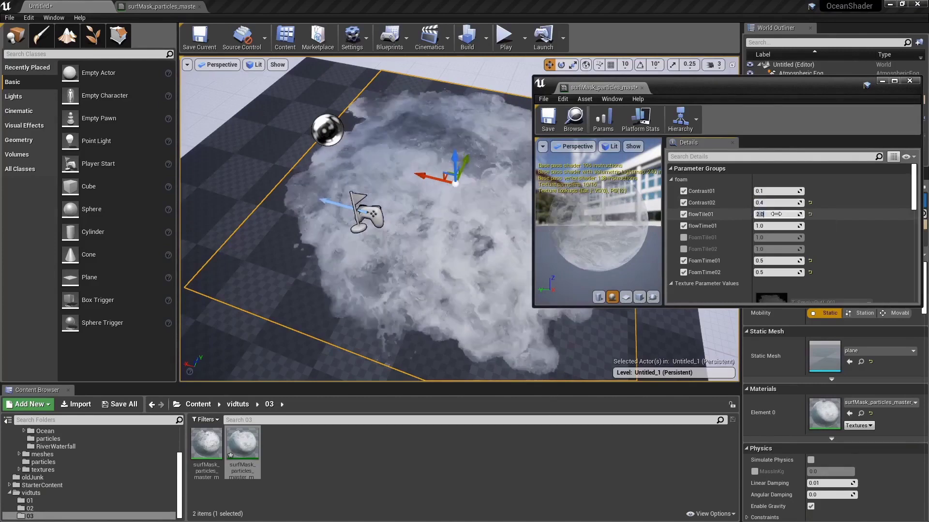
{"action": "type", "text": "0.5"}
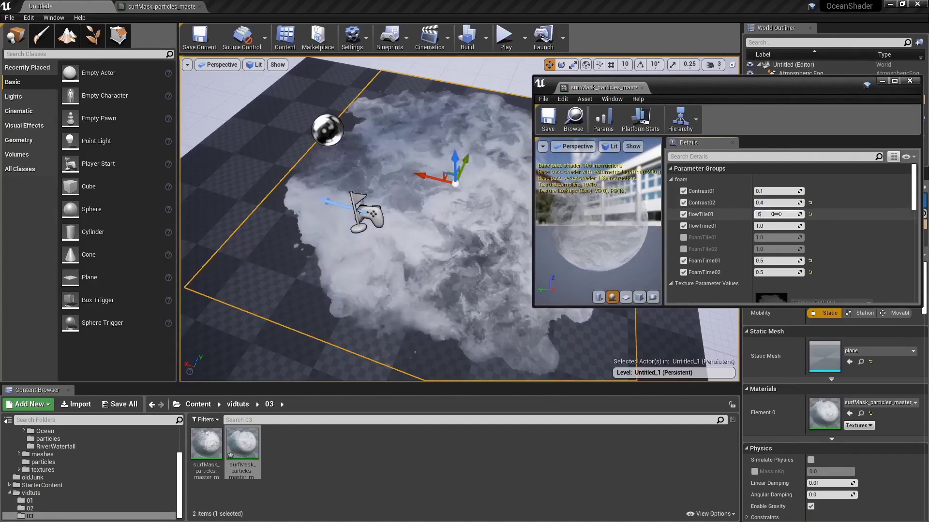
{"action": "key", "text": "Return"}
{"action": "type", "text": "1.0"}
{"action": "key", "text": "Return"}
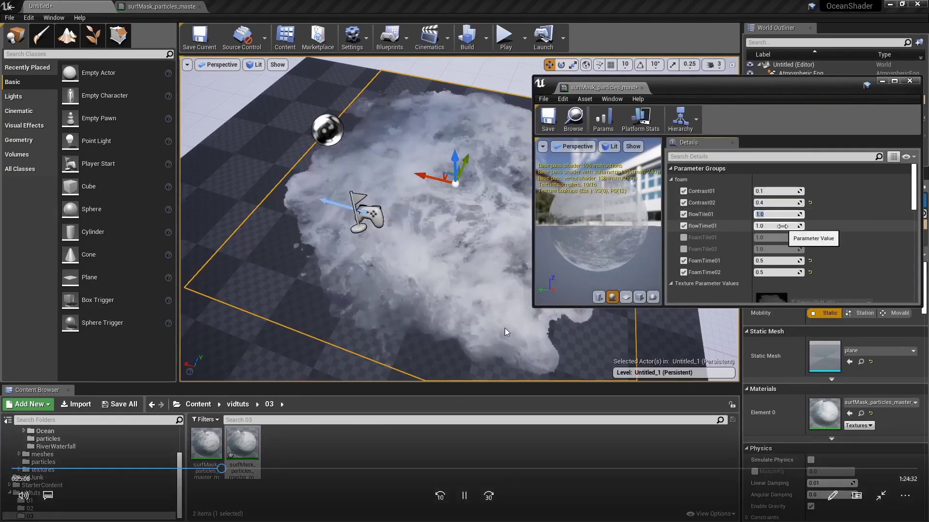
- Set flowTime01 to 0.5, enable the FoamTile01 and FoamTile02 overrides, and set them to 2.0 and 1
{"action": "left_click", "coordinate": [782, 226]}
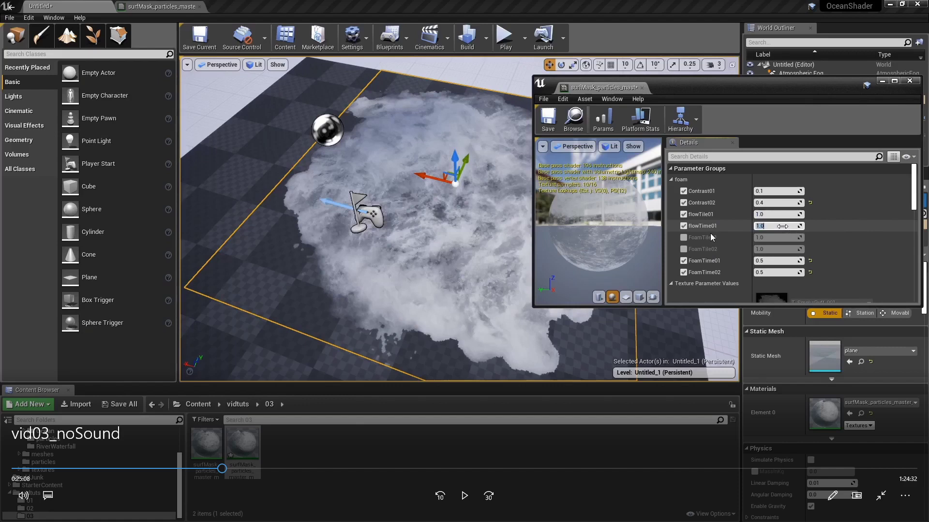
{"action": "left_click", "coordinate": [464, 495]}
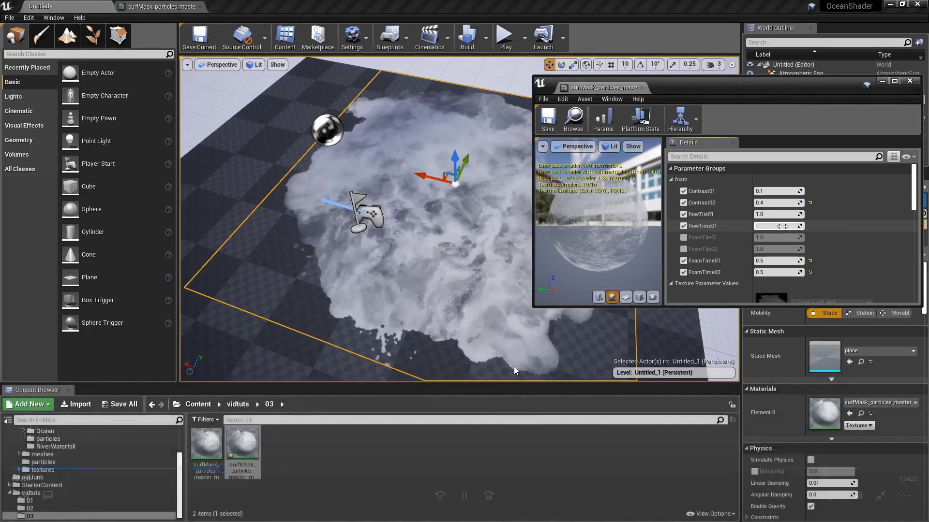
{"action": "mouse_move", "coordinate": [513, 368]}
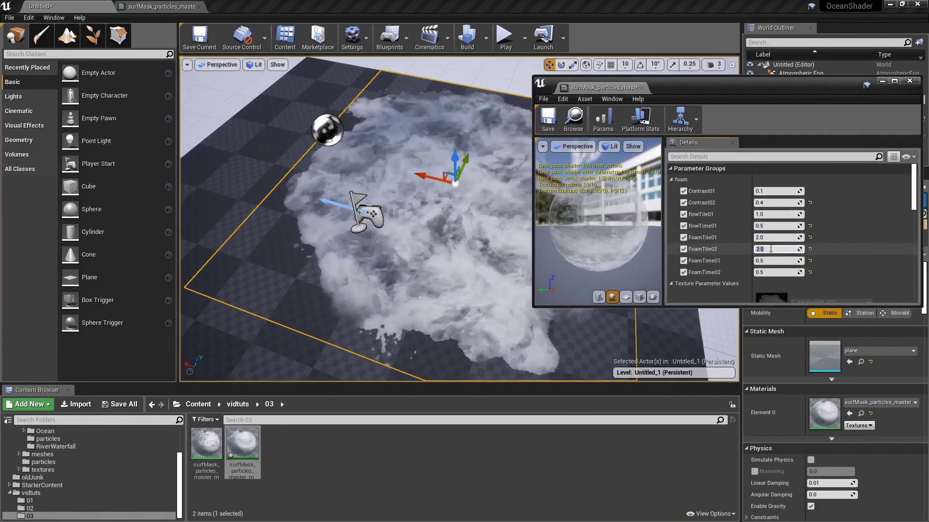
{"action": "type", "text": "1"}
{"action": "key", "text": "Return"}
- Enable the BaseTexture01, BaseTexture02, Foam01, Foam02, Foam03, noise and Normal texture parameter overrides
{"action": "scroll", "coordinate": [785, 237], "scroll_direction": "down", "scroll_amount": 5}
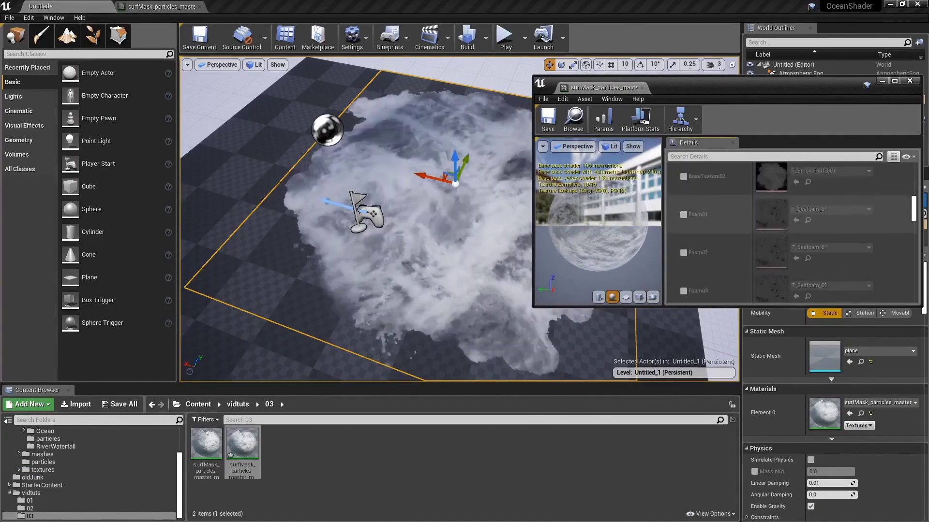
{"action": "left_click", "coordinate": [683, 259]}
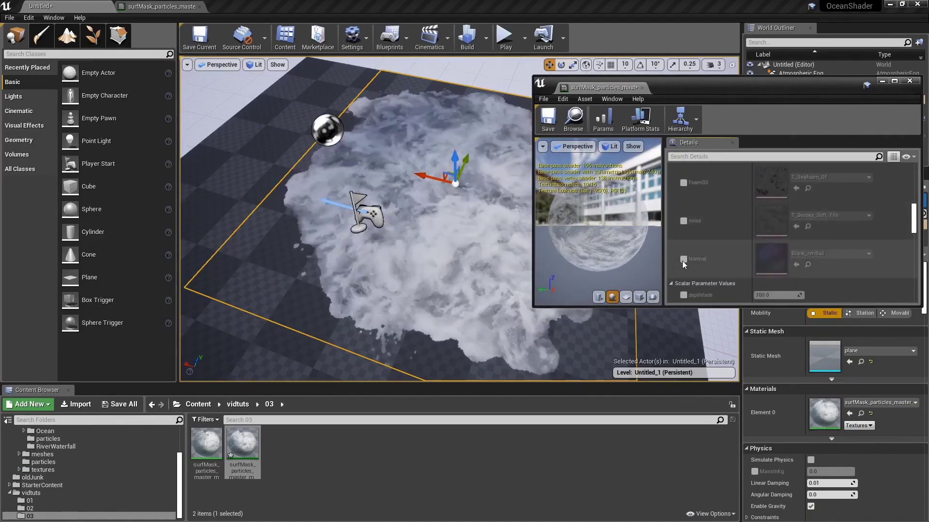
{"action": "scroll", "coordinate": [686, 179], "scroll_direction": "up", "scroll_amount": 3}
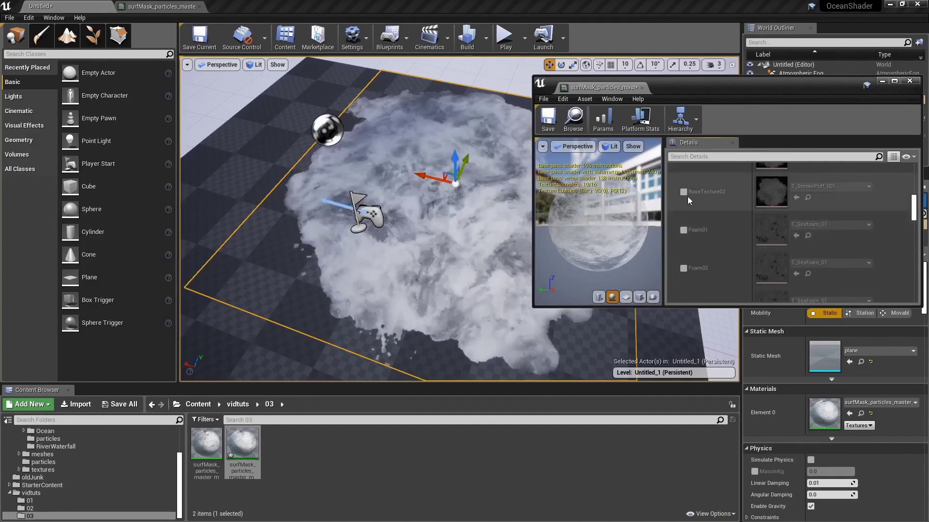
{"action": "left_click", "coordinate": [684, 192]}
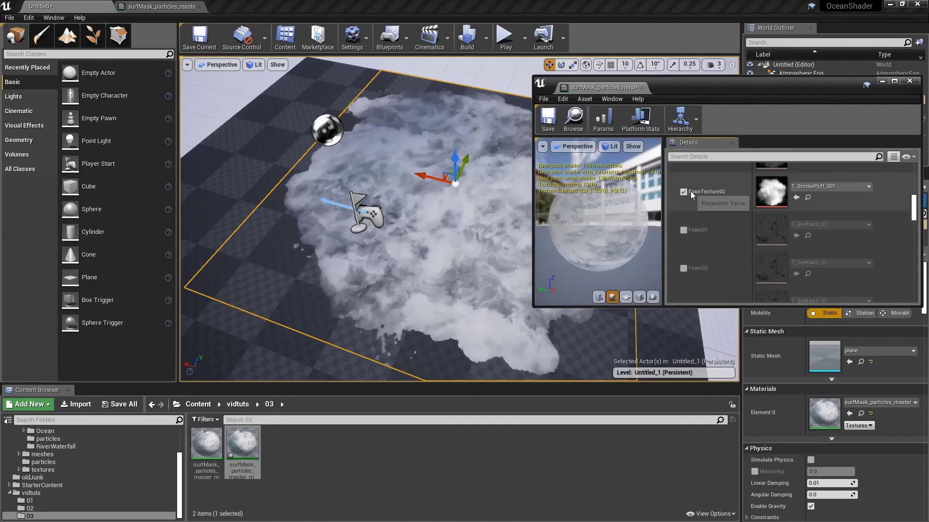
{"action": "scroll", "coordinate": [690, 191], "scroll_direction": "up", "scroll_amount": 2}
{"action": "left_click", "coordinate": [683, 200]}
{"action": "left_click", "coordinate": [683, 277]}
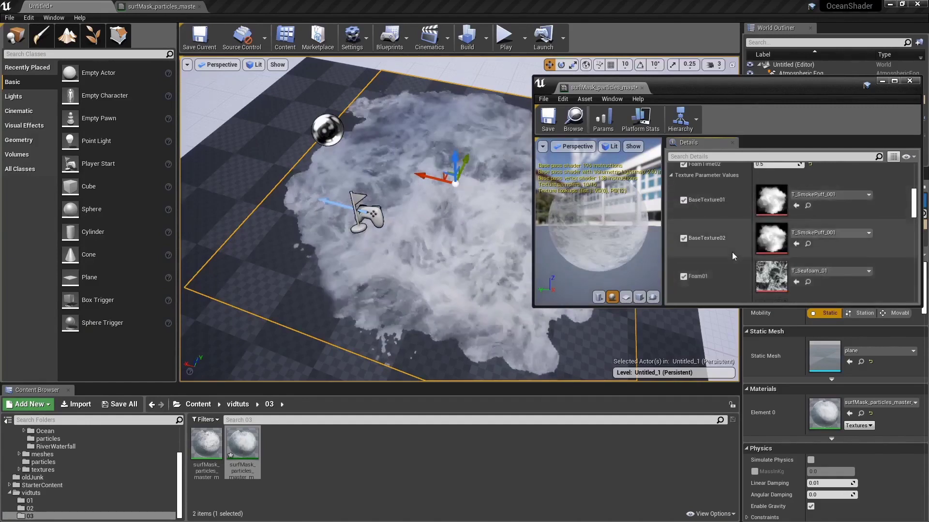
{"action": "scroll", "coordinate": [731, 252], "scroll_direction": "down", "scroll_amount": 2}
{"action": "left_click", "coordinate": [683, 238]}
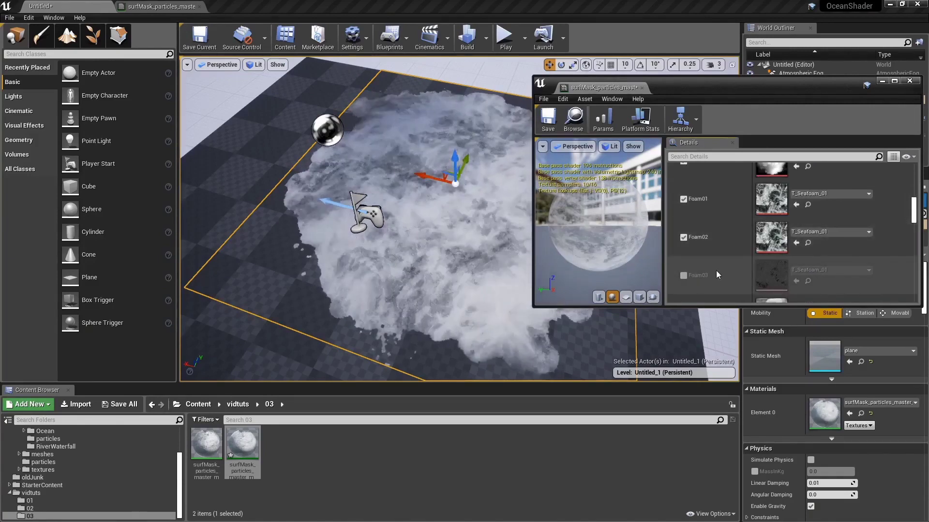
{"action": "scroll", "coordinate": [716, 268], "scroll_direction": "up", "scroll_amount": 2}
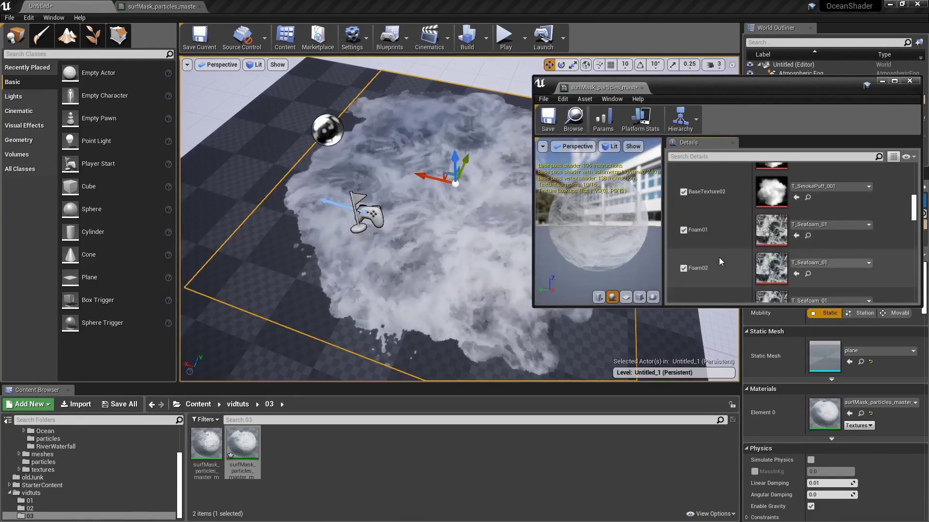
{"action": "scroll", "coordinate": [719, 258], "scroll_direction": "up", "scroll_amount": 3}
{"action": "scroll", "coordinate": [719, 257], "scroll_direction": "down", "scroll_amount": 2}
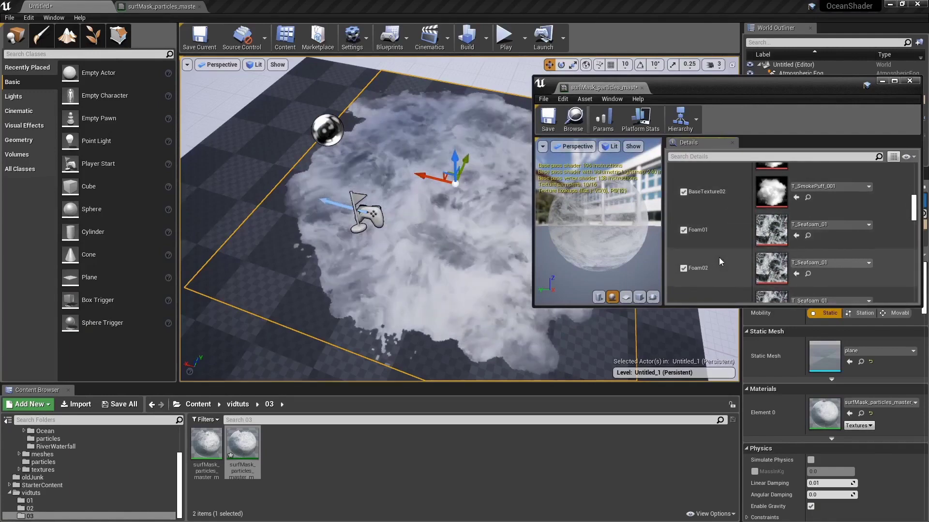
- Locate the Foam01 texture's folder and try wavesFoamshore01 as the Foam02 and Foam03 textures
{"action": "left_click", "coordinate": [808, 236]}
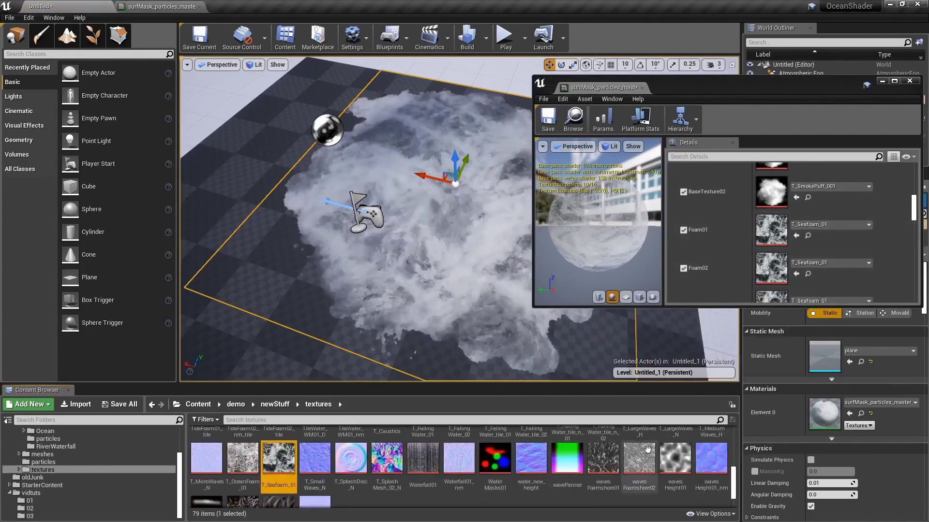
{"action": "left_click", "coordinate": [597, 468]}
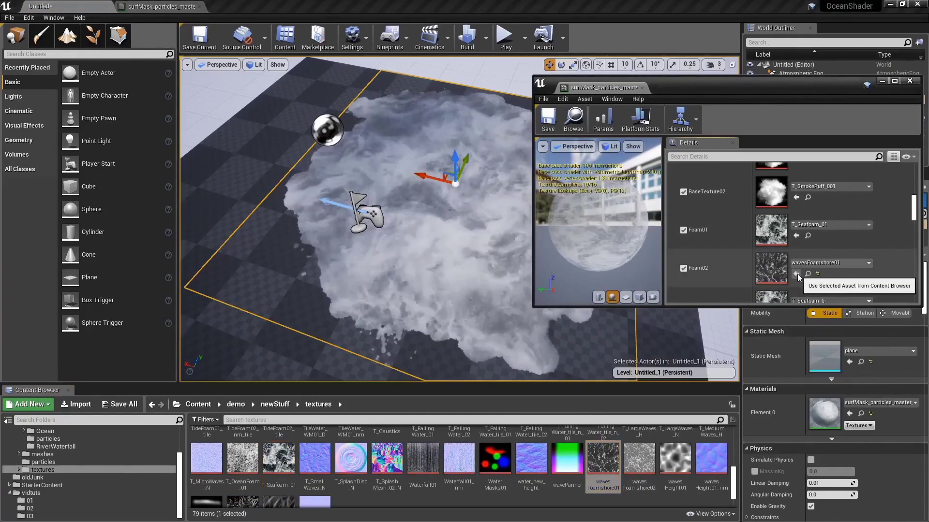
{"action": "scroll", "coordinate": [793, 281], "scroll_direction": "down", "scroll_amount": 2}
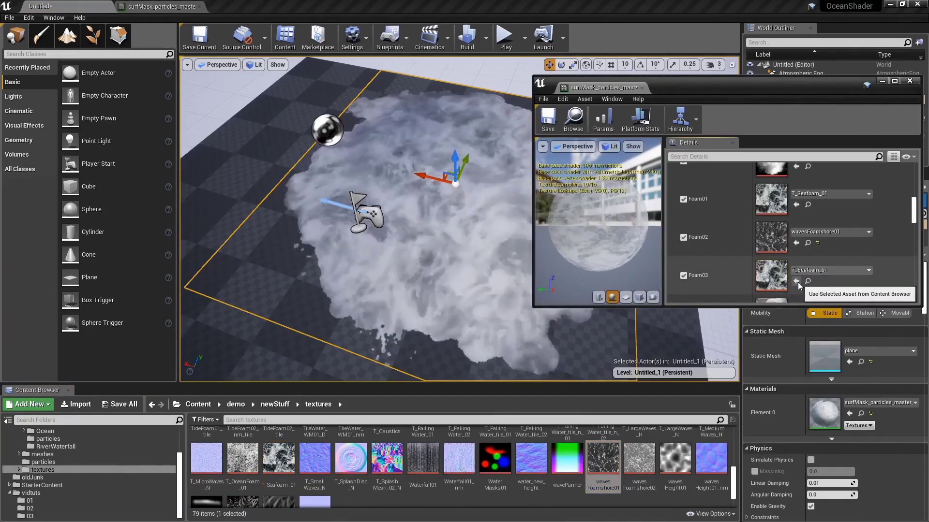
{"action": "left_click", "coordinate": [796, 282]}
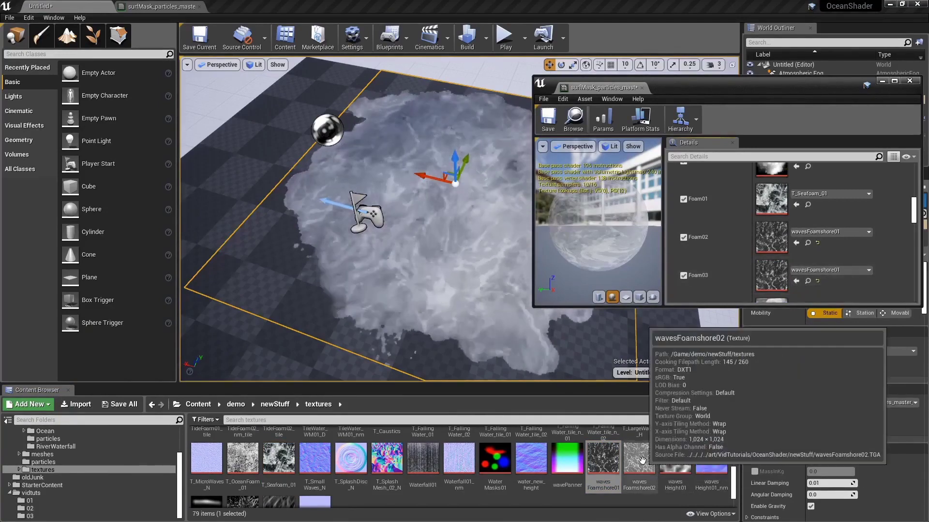
- Assign T_OceanFoam_01 to Foam01, use T_Seafoam_01 for Foam02 and Foam03, and save the material instance
{"action": "left_click", "coordinate": [243, 459]}
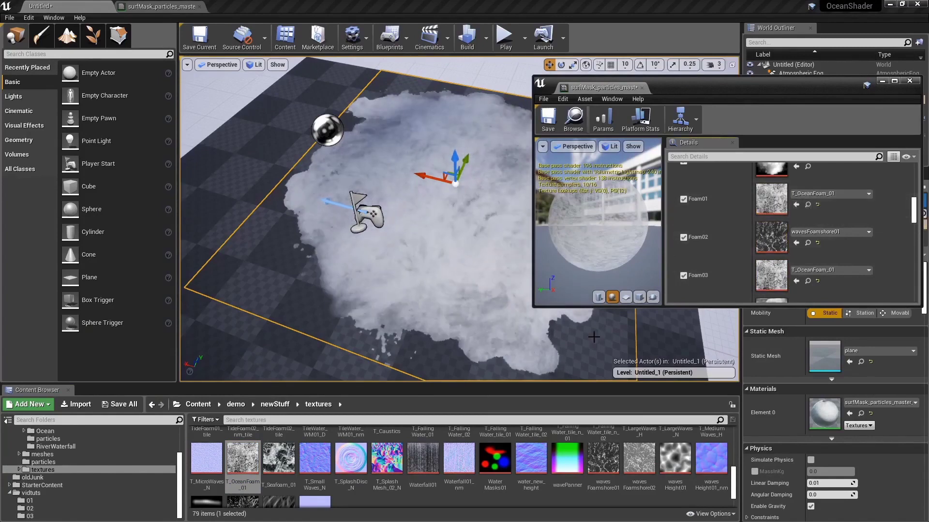
{"action": "left_click", "coordinate": [279, 462]}
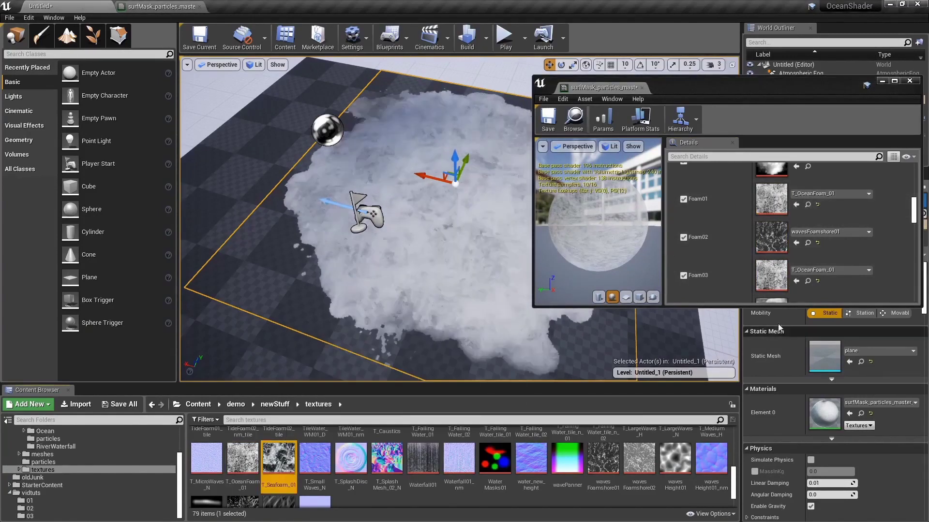
{"action": "left_click", "coordinate": [797, 281]}
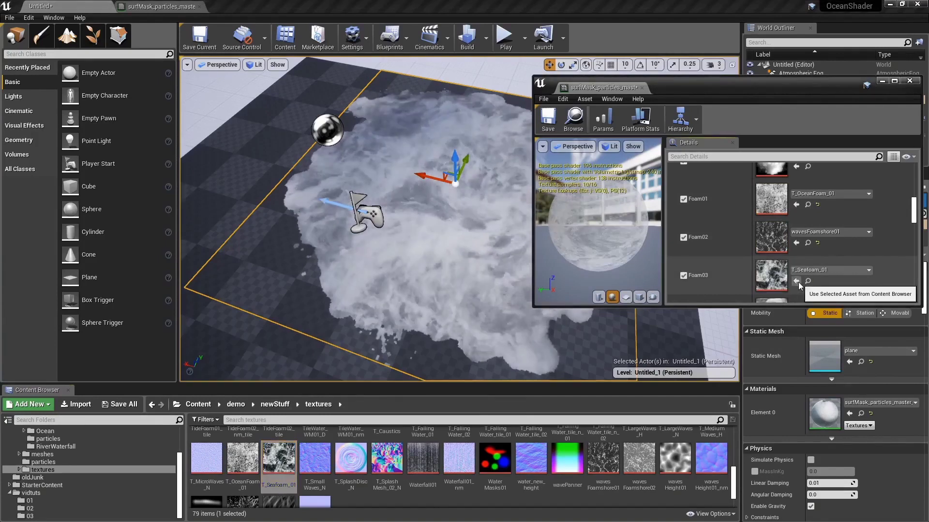
{"action": "left_click", "coordinate": [796, 243]}
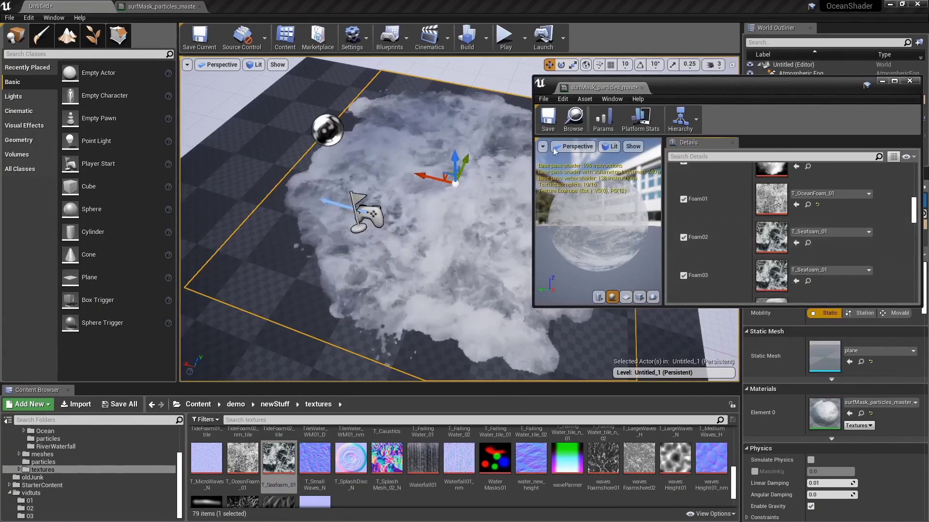
{"action": "left_click", "coordinate": [549, 121]}
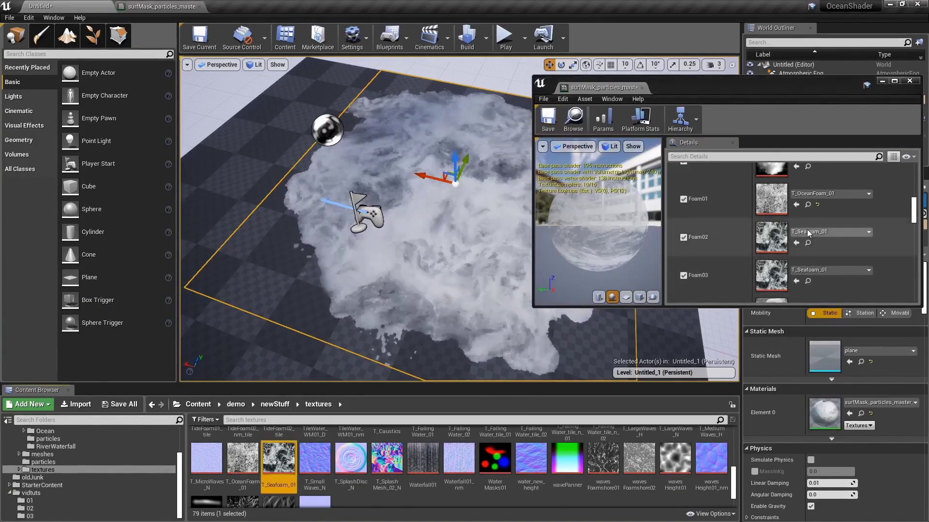
- Find the dot texture in the newStuff/textures folder and assign it to BaseTexture02
{"action": "scroll", "coordinate": [807, 225], "scroll_direction": "up", "scroll_amount": 3}
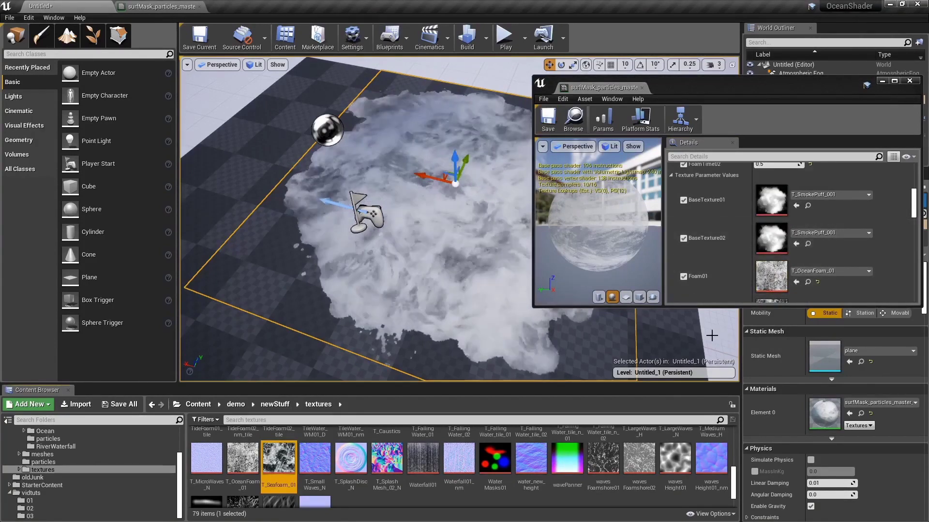
{"action": "scroll", "coordinate": [553, 472], "scroll_direction": "up", "scroll_amount": 3}
{"action": "scroll", "coordinate": [553, 472], "scroll_direction": "up", "scroll_amount": 3}
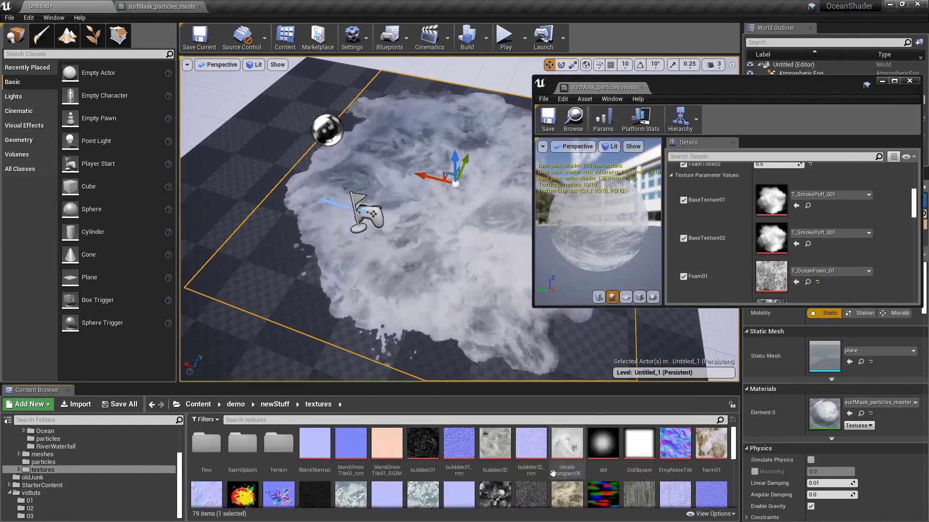
{"action": "scroll", "coordinate": [553, 473], "scroll_direction": "down", "scroll_amount": 4}
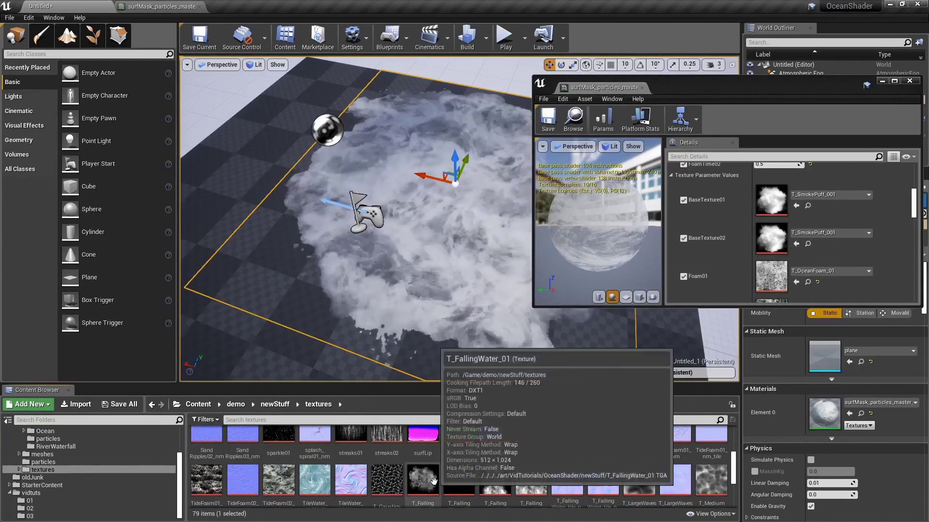
{"action": "scroll", "coordinate": [655, 446], "scroll_direction": "down", "scroll_amount": 1}
{"action": "scroll", "coordinate": [643, 446], "scroll_direction": "up", "scroll_amount": 5}
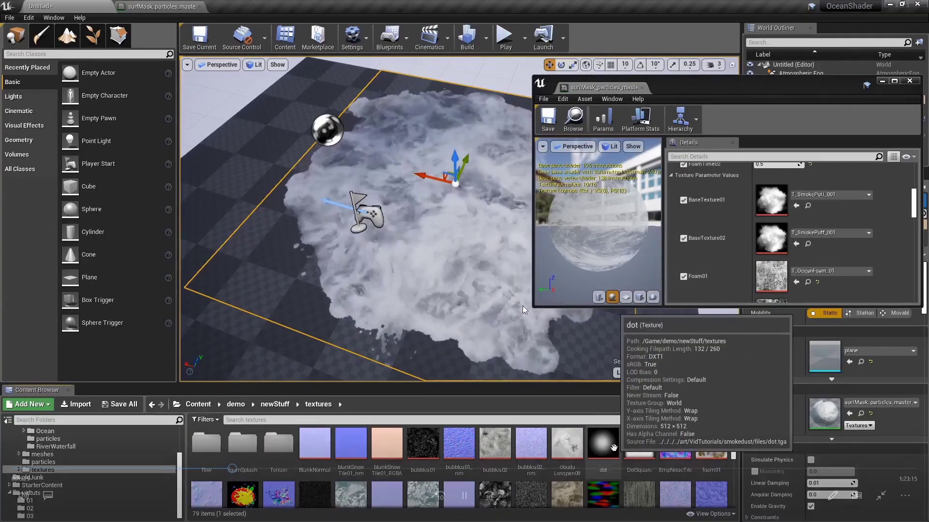
{"action": "left_click", "coordinate": [619, 448]}
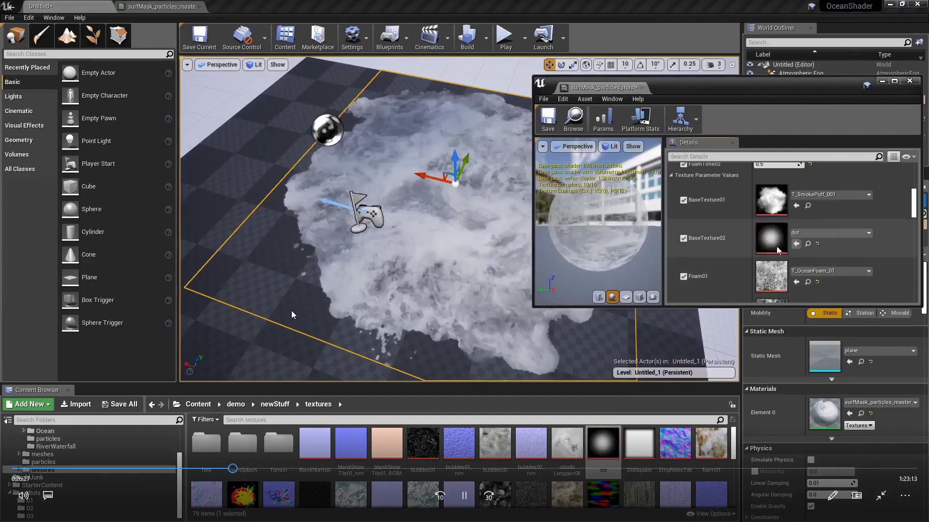
{"action": "left_click", "coordinate": [796, 244]}
- Enable the depthfade, DynamicTest01, DynamicTest02, DynamicTest03 and flowPower scalar parameter overrides
{"action": "scroll", "coordinate": [772, 242], "scroll_direction": "down", "scroll_amount": 1}
{"action": "scroll", "coordinate": [770, 244], "scroll_direction": "down", "scroll_amount": 4}
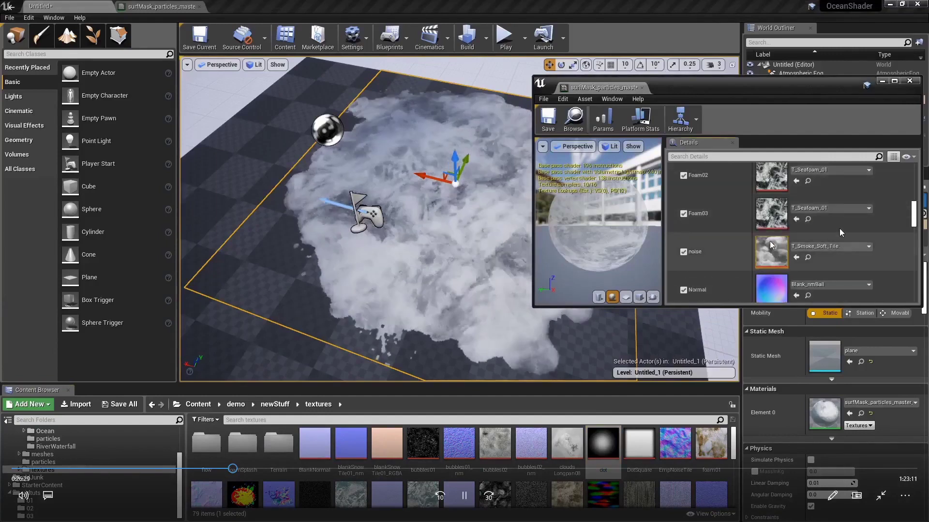
{"action": "left_click", "coordinate": [684, 244]}
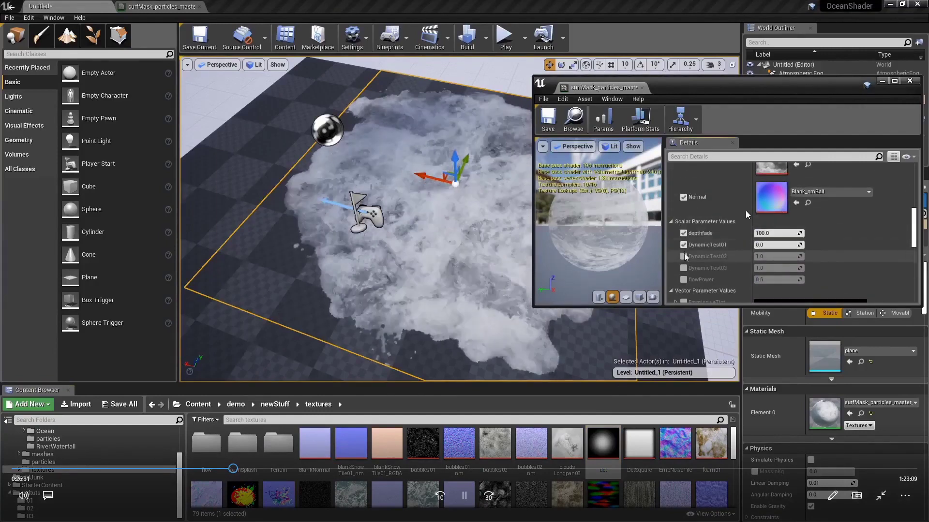
{"action": "left_click", "coordinate": [684, 256]}
{"action": "left_click", "coordinate": [684, 268]}
{"action": "left_click", "coordinate": [684, 280]}
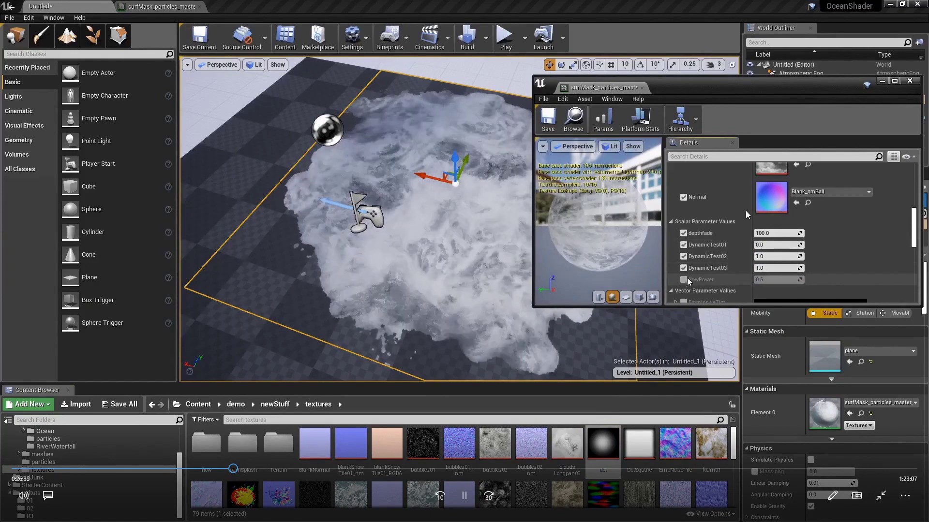
- Set flowPower to 0.3 and DynamicTest01 to 1.0
{"action": "mouse_move", "coordinate": [769, 279]}
{"action": "left_mouse_down"}
{"action": "mouse_move", "coordinate": [747, 280]}
{"action": "mouse_move", "coordinate": [783, 279]}
{"action": "mouse_move", "coordinate": [769, 279]}
{"action": "left_mouse_up"}
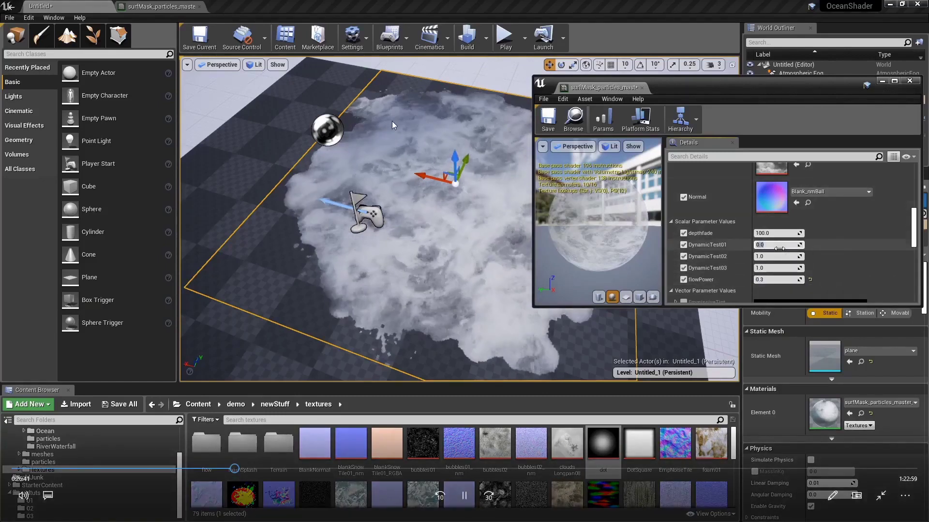
{"action": "left_click_drag", "start_coordinate": [778, 249], "coordinate": [778, 248]}
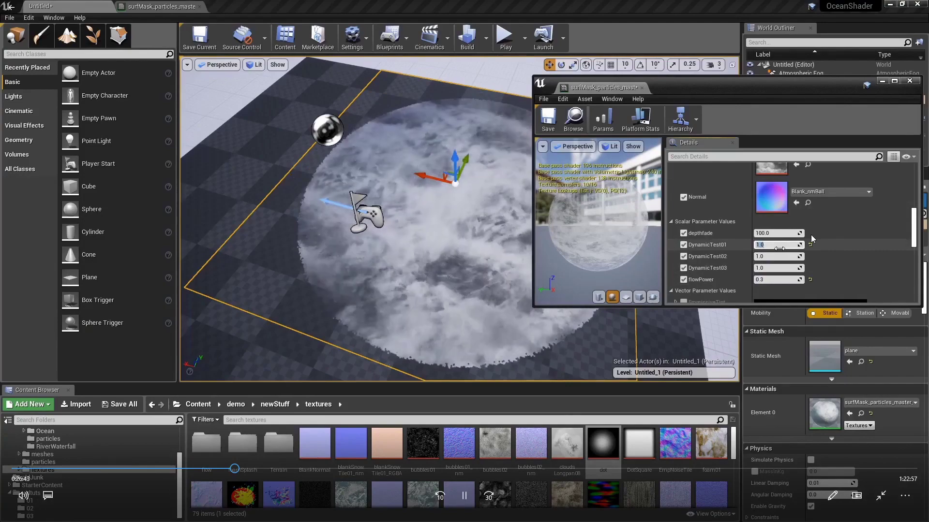